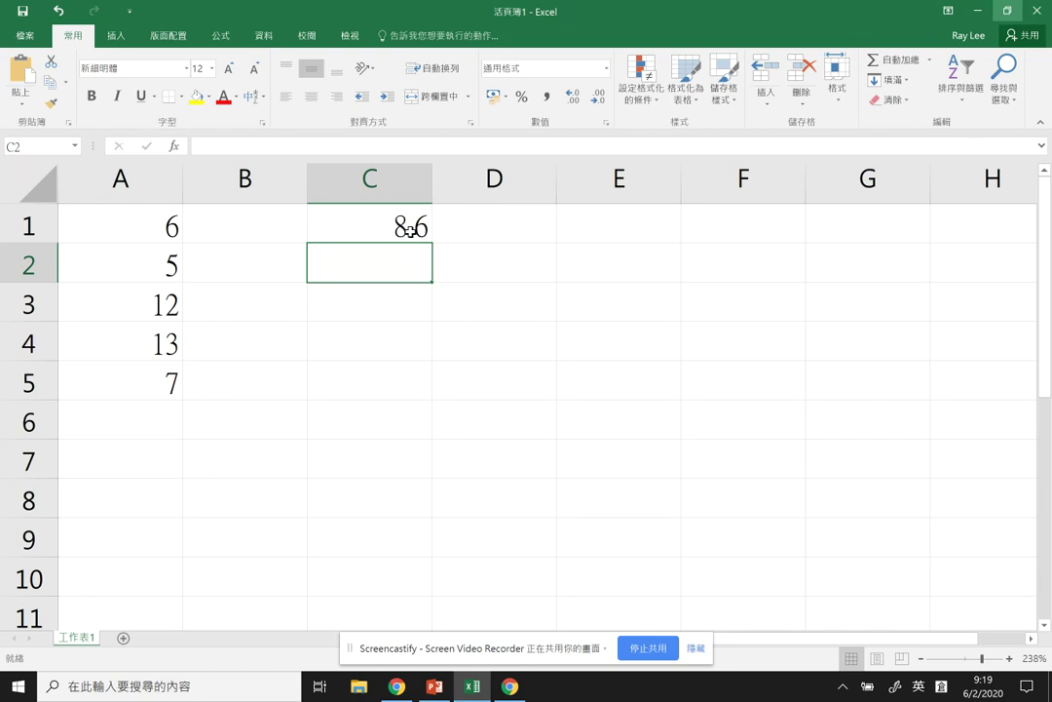
- Turn the AVERAGE formula in C1 into plain text with a leading apostrophe and fit column C's width to it
click(410, 229)
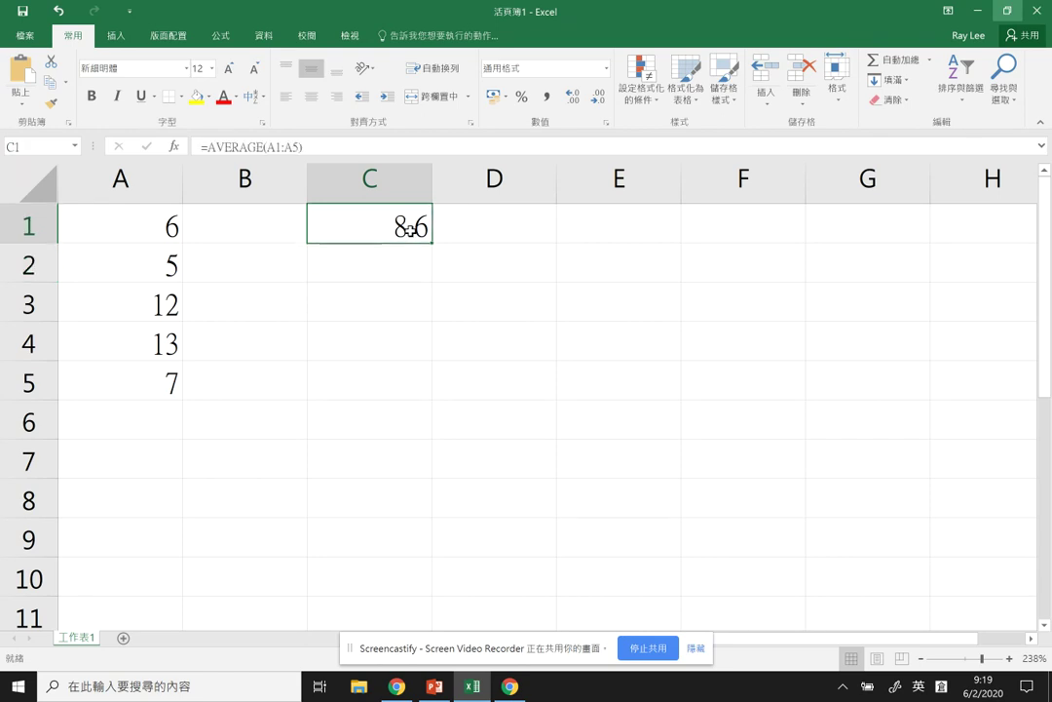
click(205, 146)
text(')
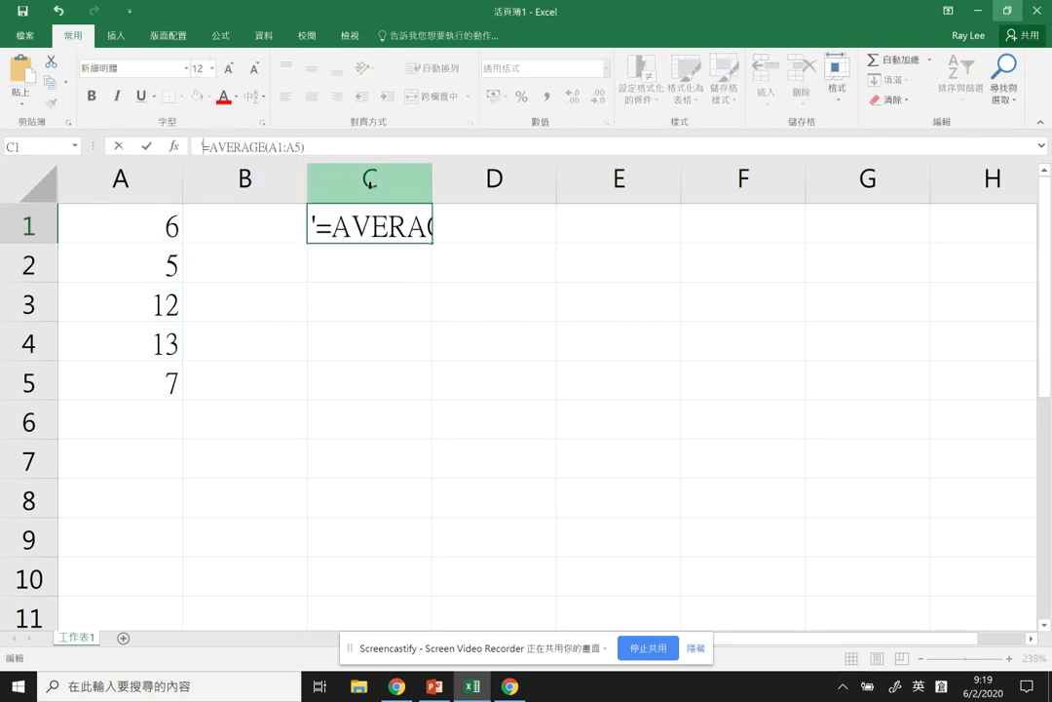
key(Return)
double_click(432, 186)
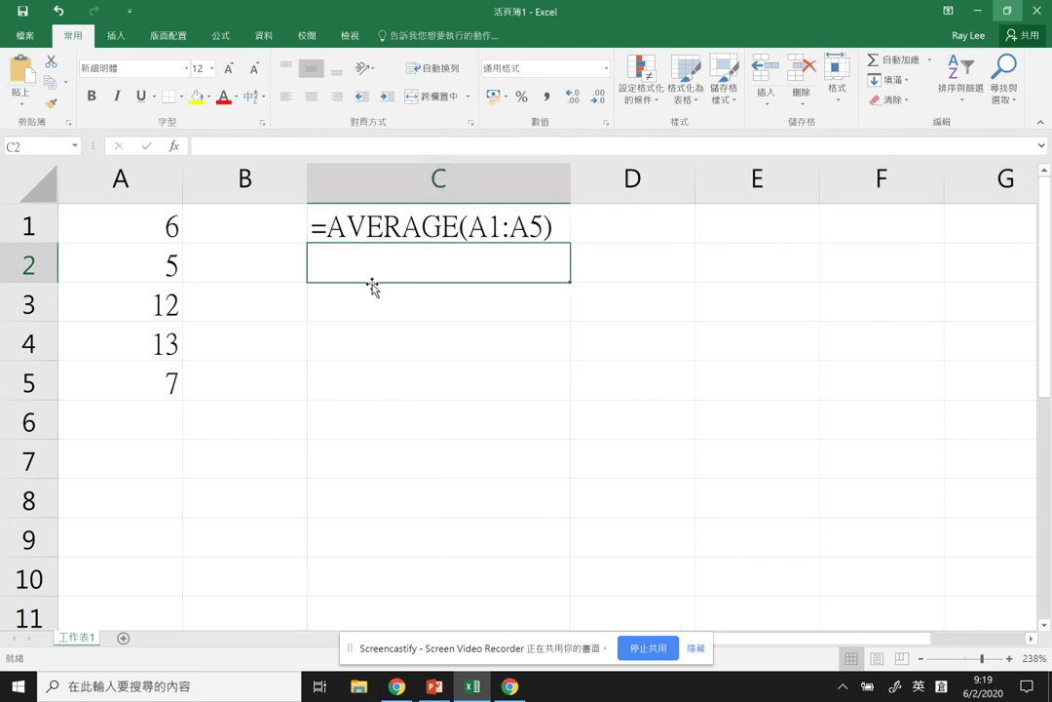
- Enter the manual average formula =(A1+A2+A3+A4+A5)/5 in cell C2
text(=()
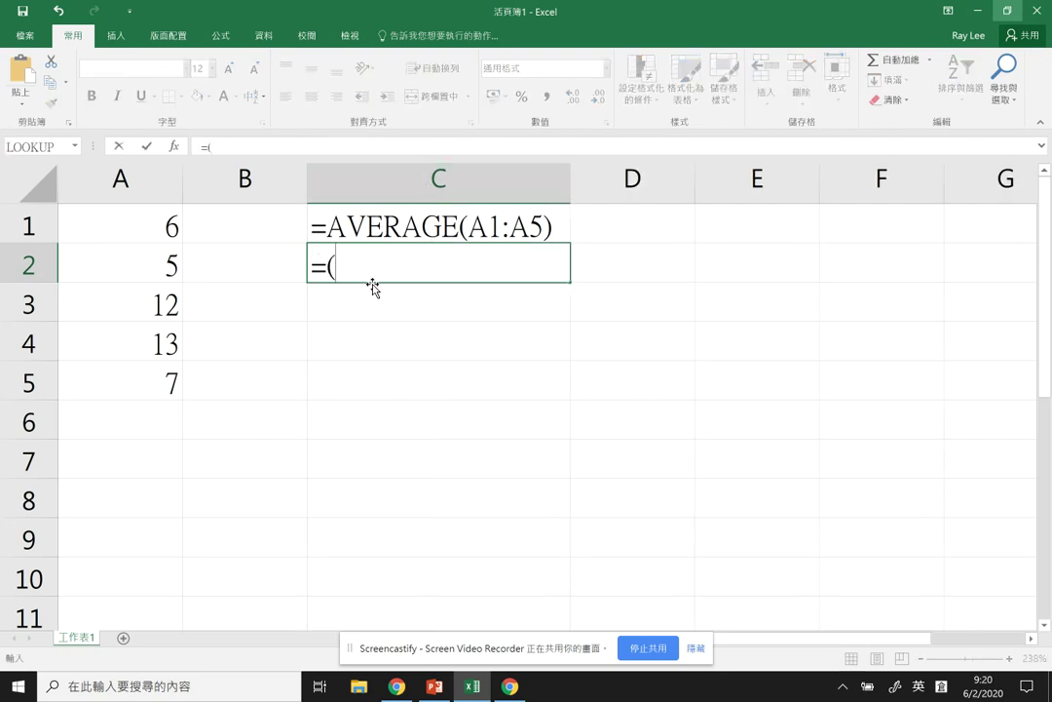
click(172, 226)
text(+)
click(172, 266)
text(+)
click(171, 306)
text(+)
click(172, 346)
text(+)
click(172, 384)
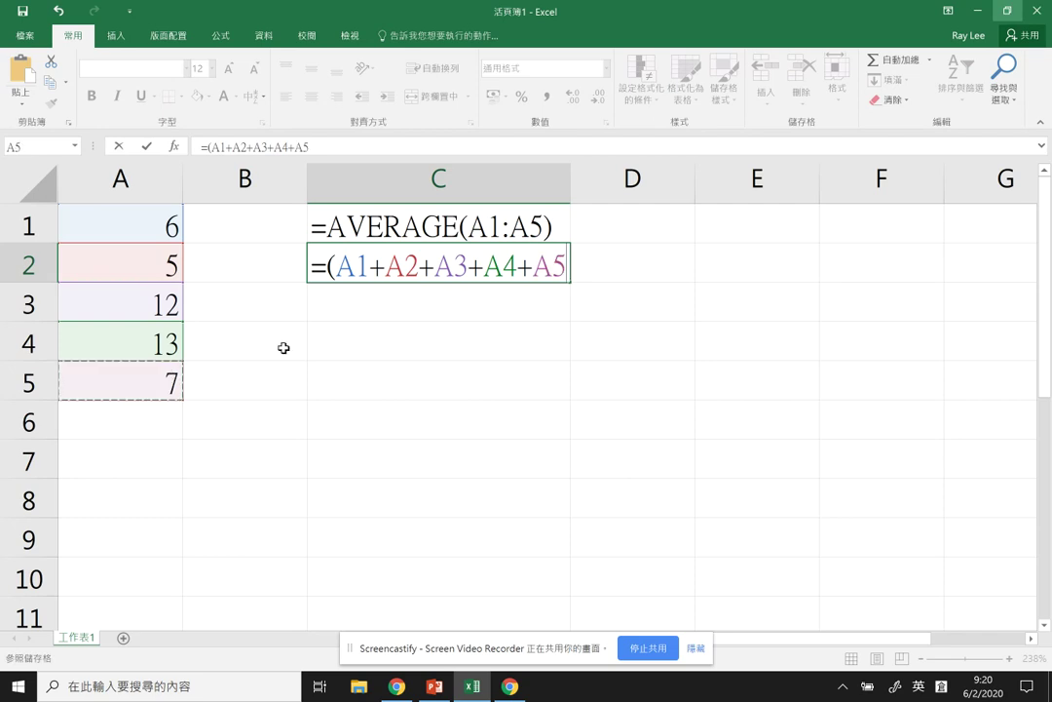
text()/5)
key(Return)
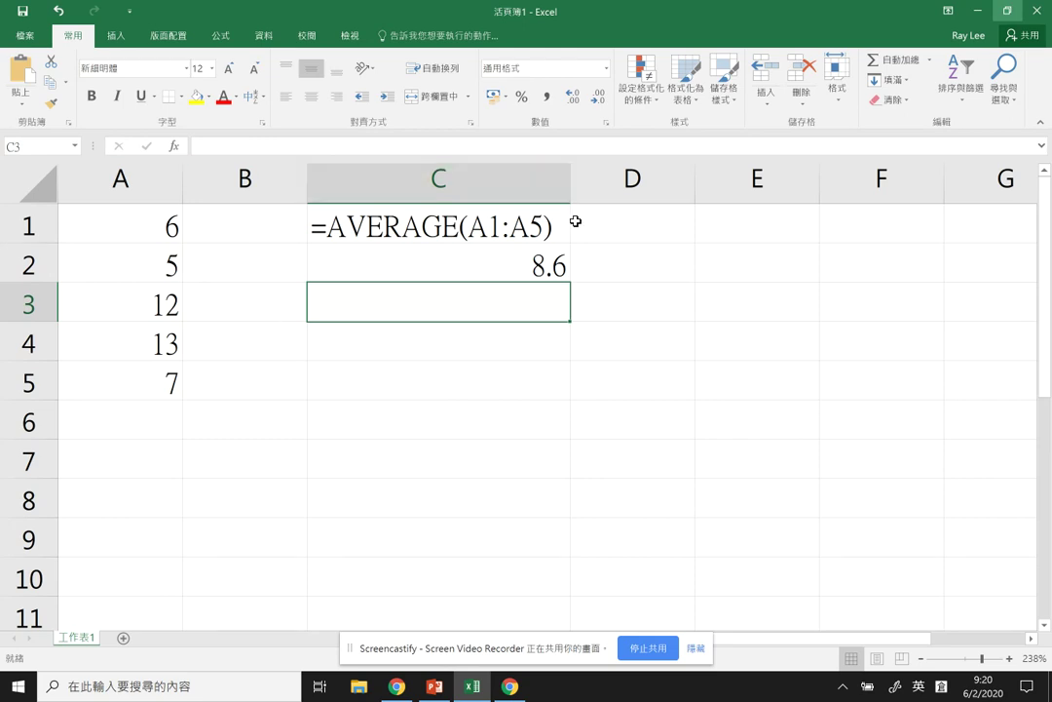
- Compare the manual average formula in C2 with the AVERAGE formula text in C1
click(563, 256)
double_click(562, 256)
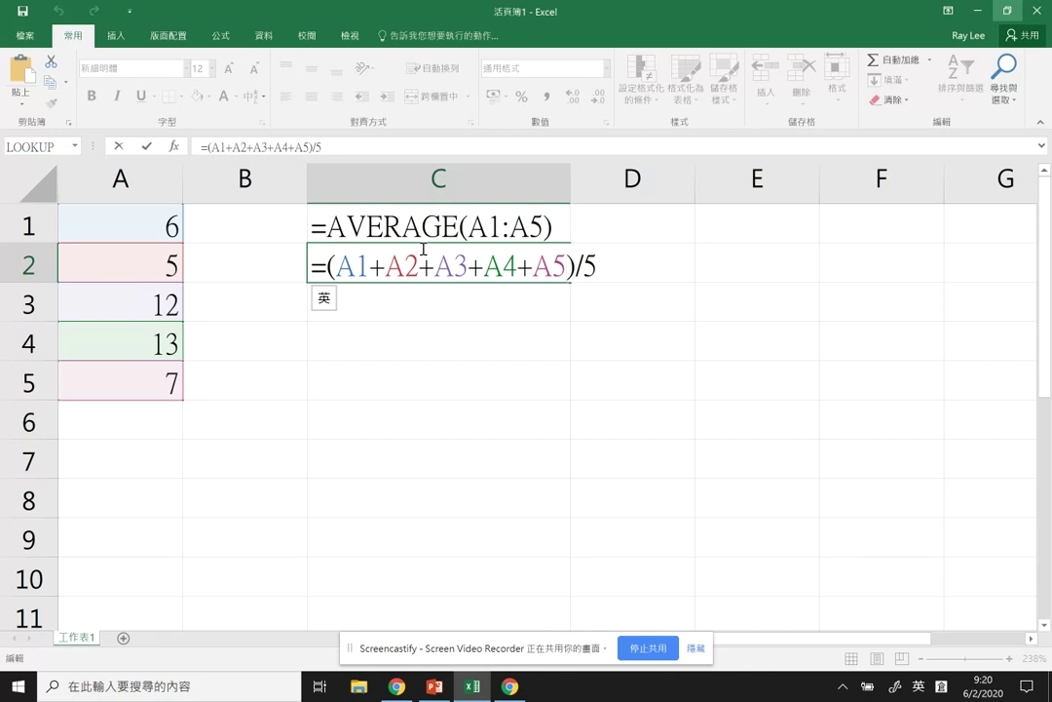
key(Return)
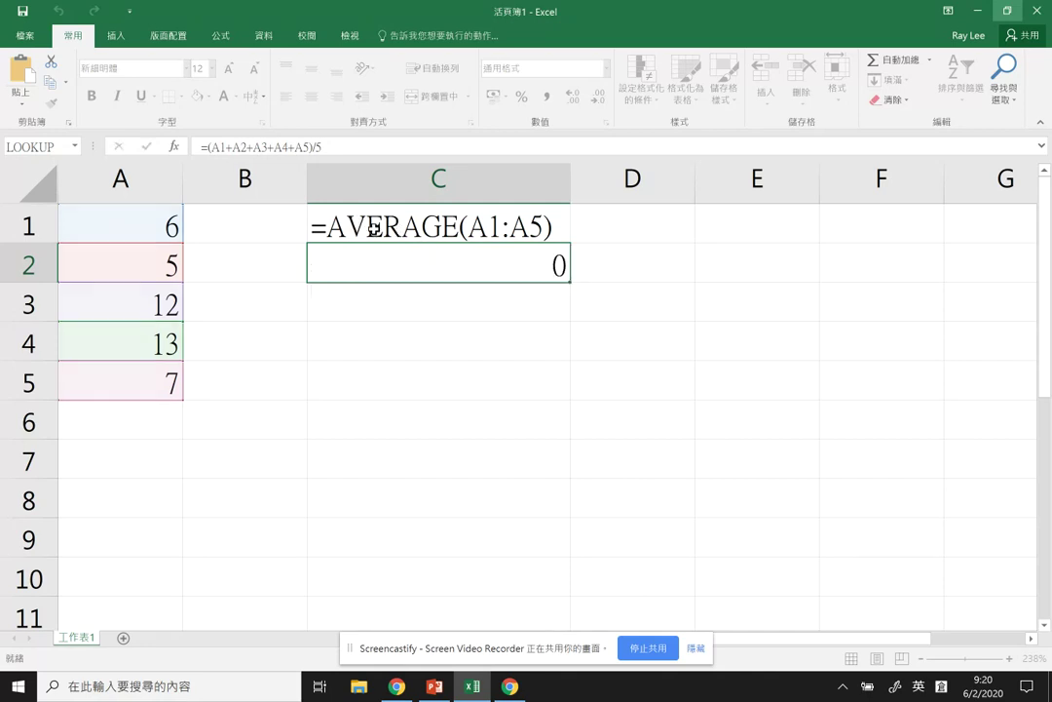
click(373, 228)
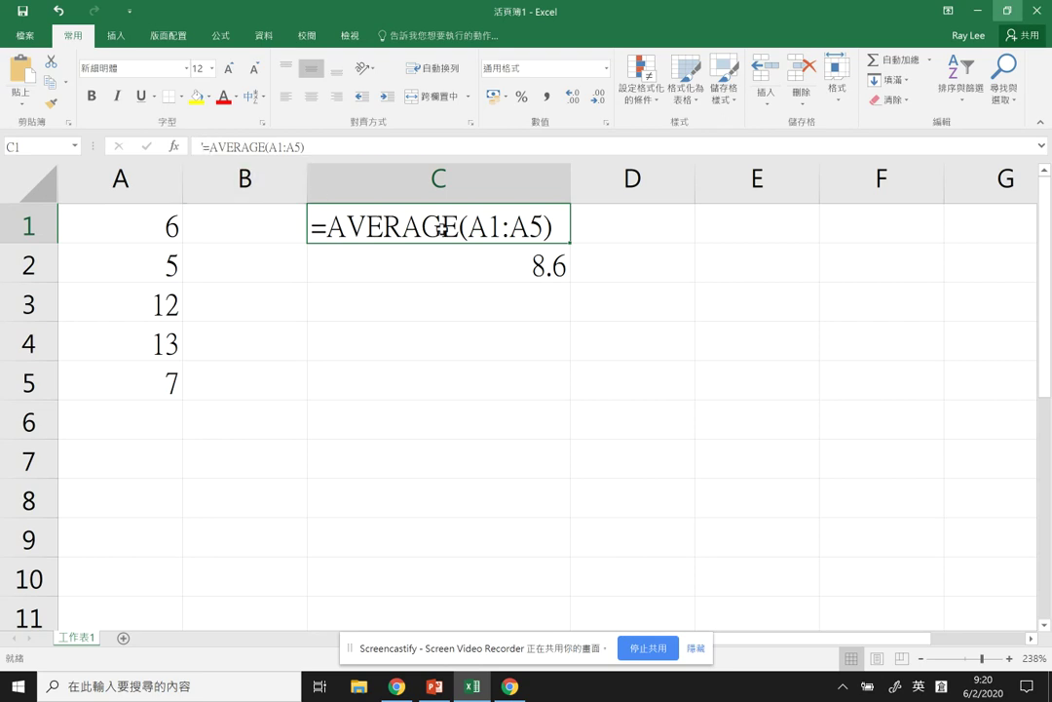
- Replace the number in cell A2 with a surname as text
click(146, 274)
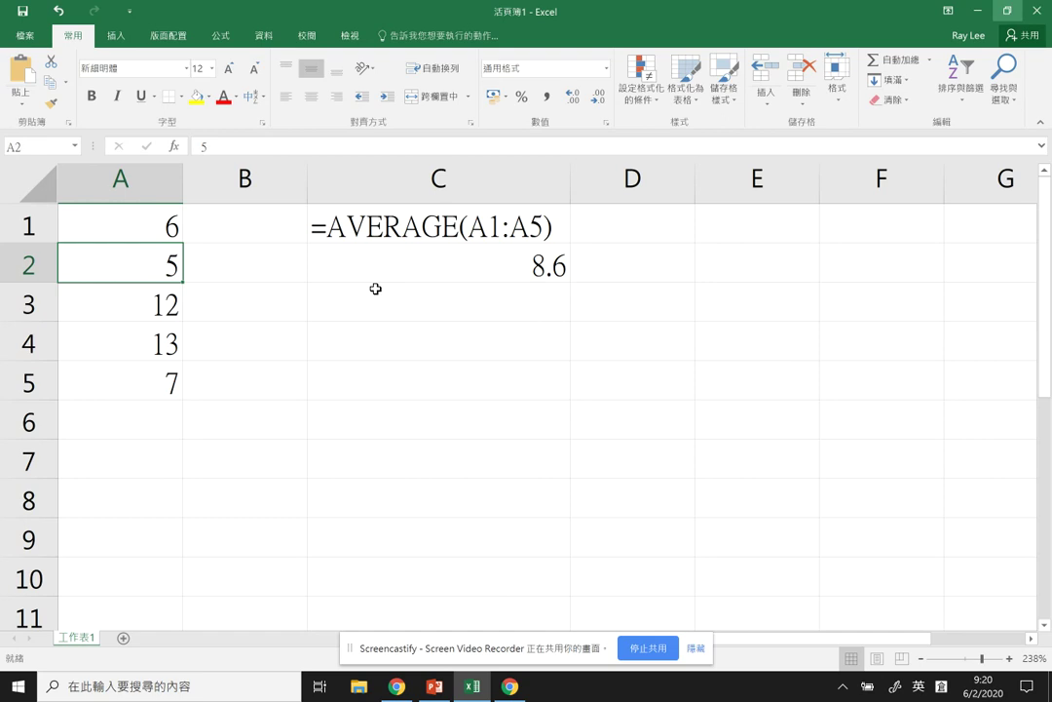
text(LEE)
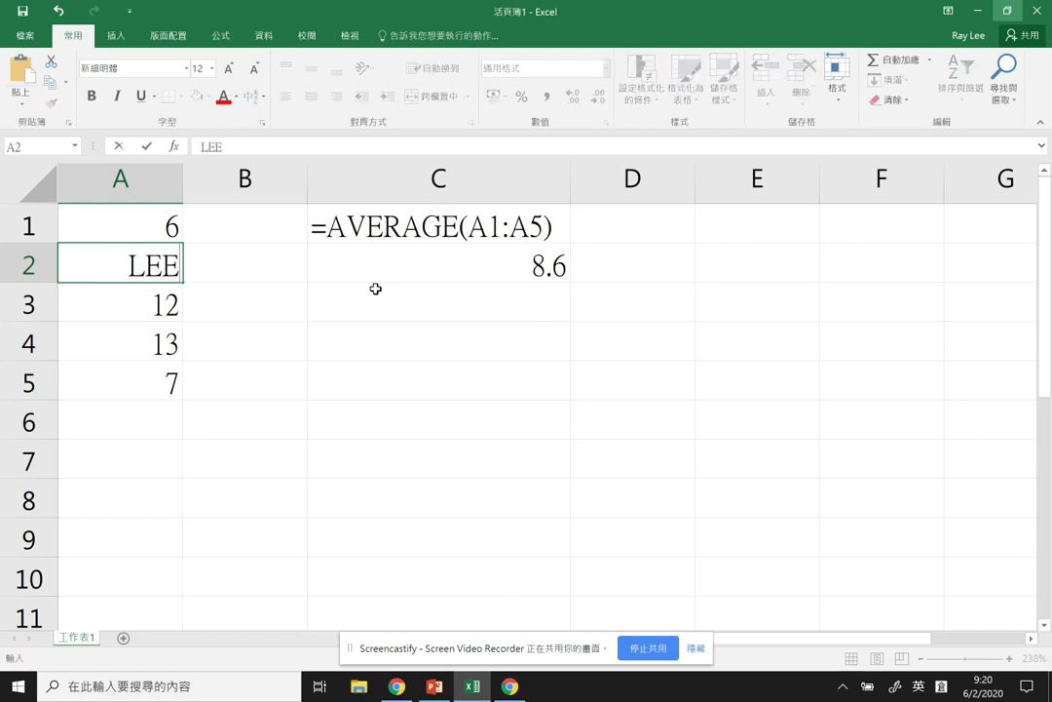
key(Return)
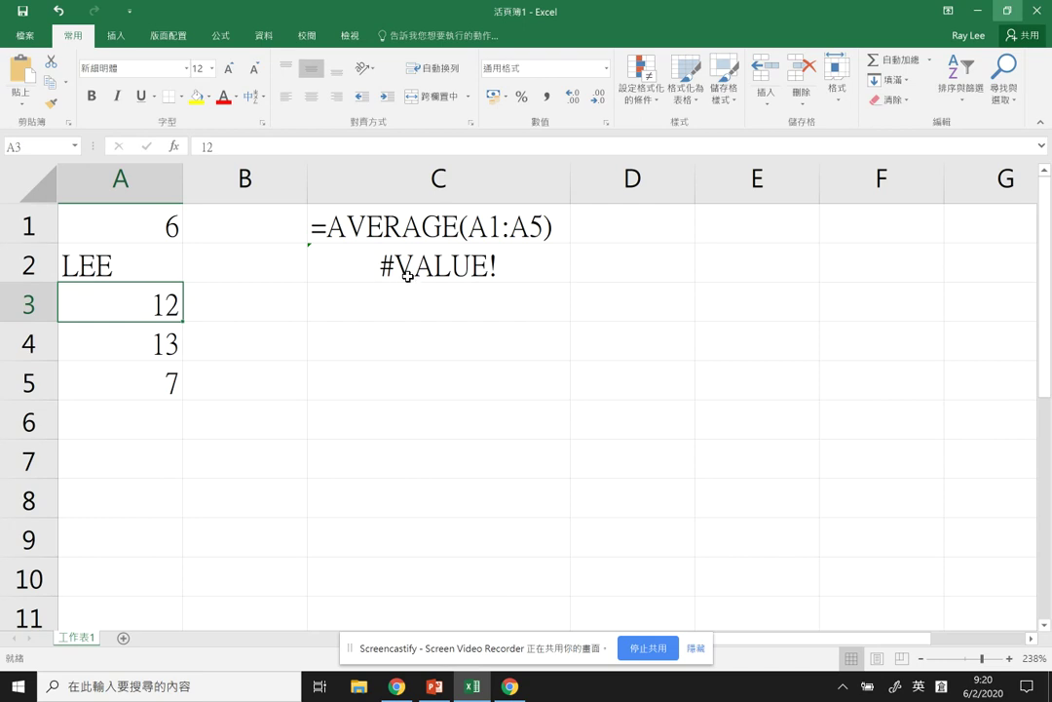
- Examine the formula in C2 and the cells it references, leaving it unedited
click(383, 267)
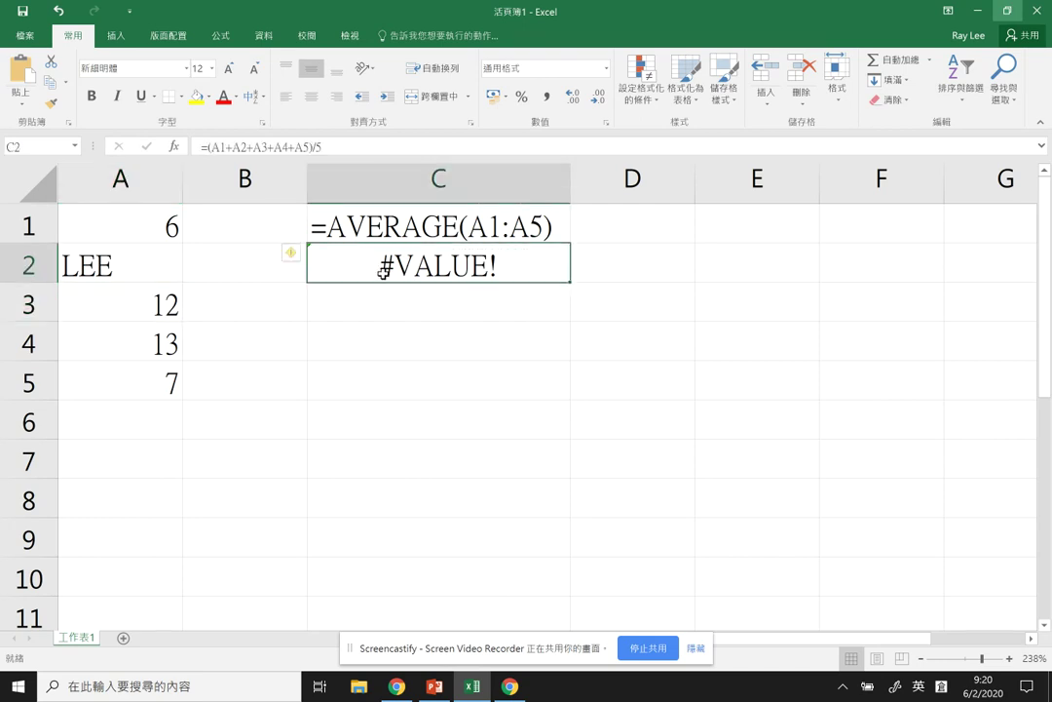
double_click(383, 267)
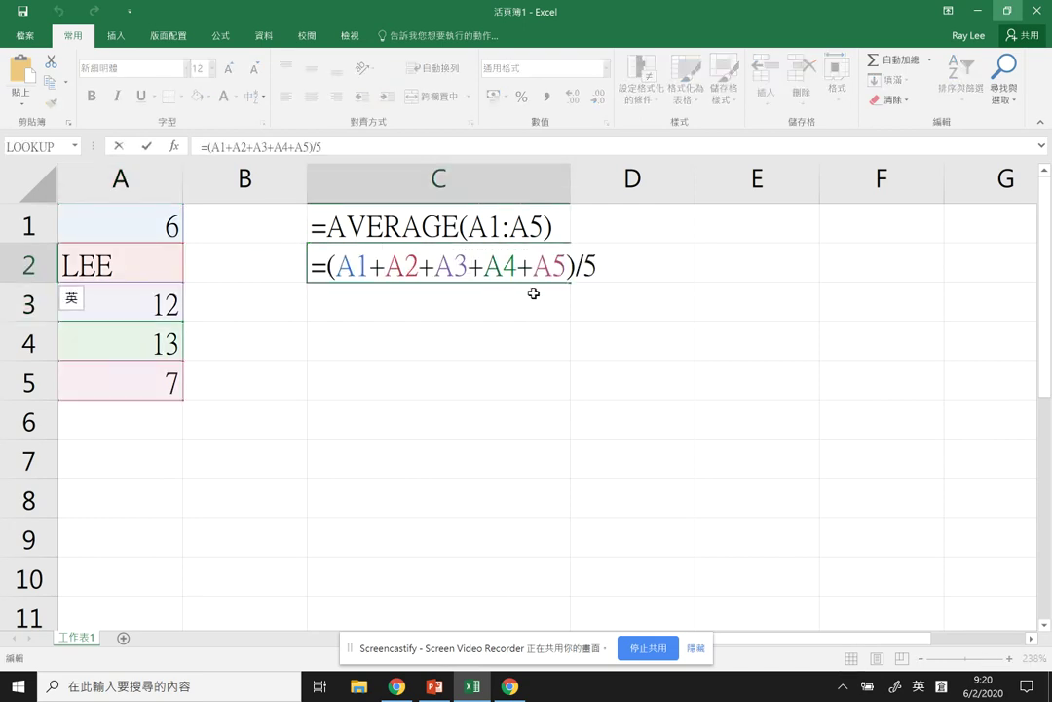
key(Return)
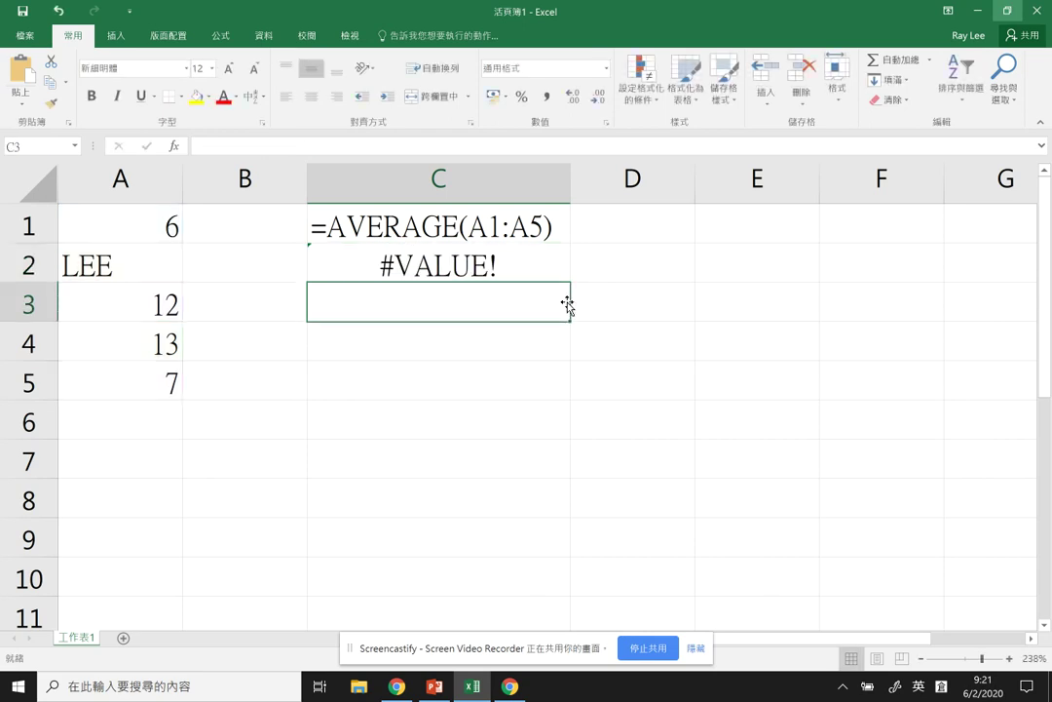
- Remove the leading apostrophe in C1 so that =AVERAGE(A1:A5) calculates again
click(425, 232)
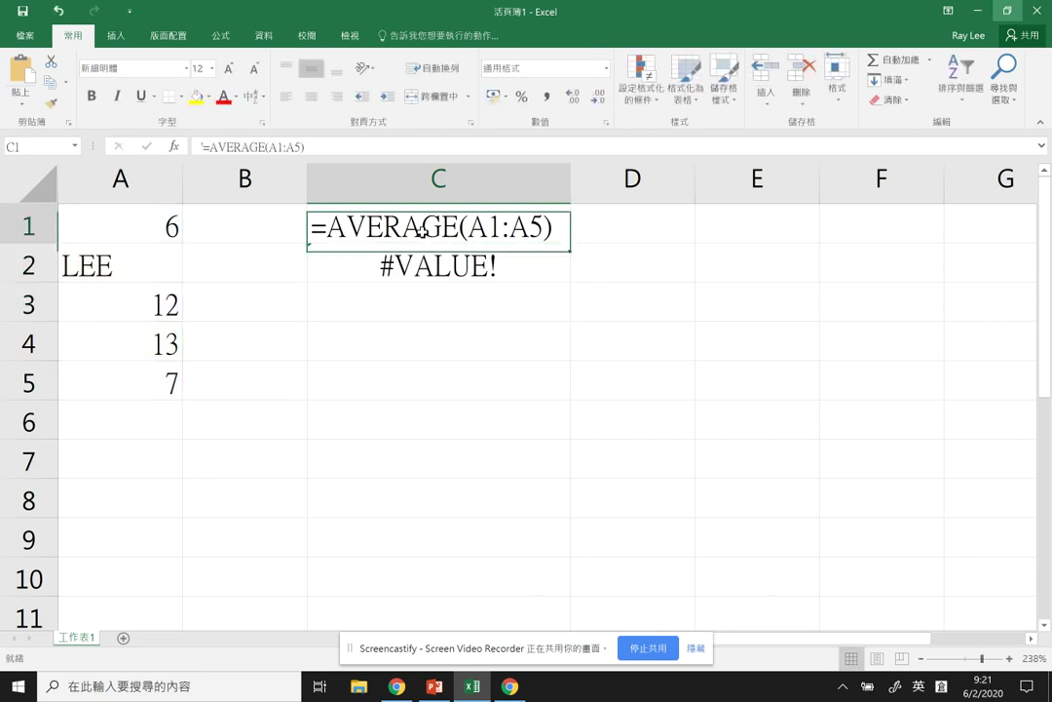
click(194, 137)
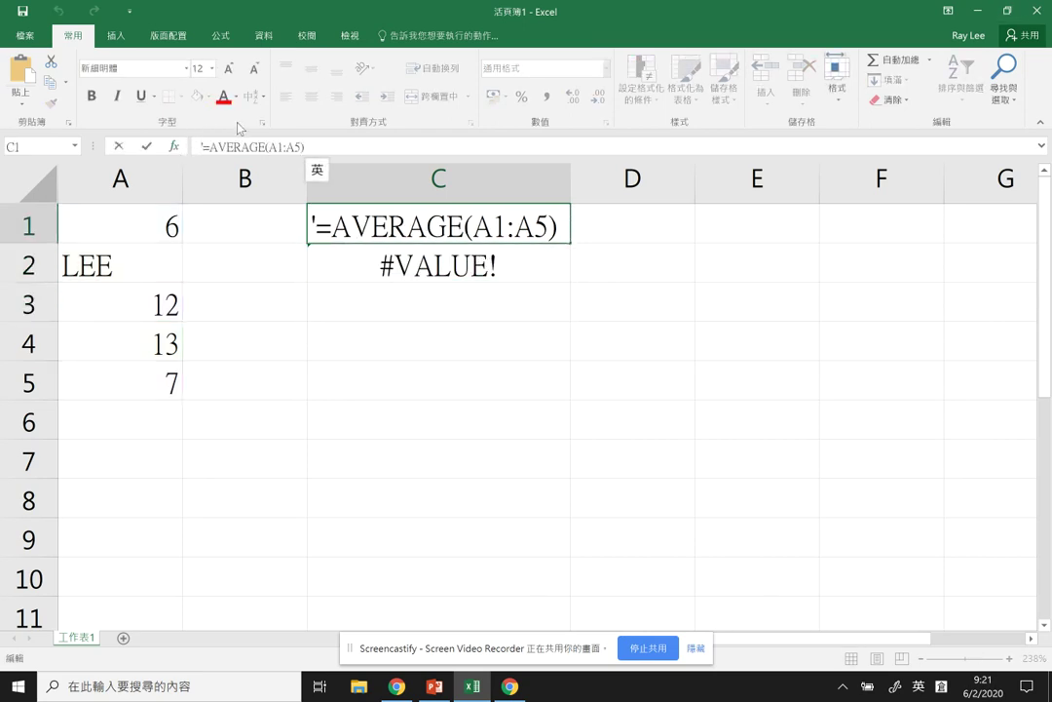
key(Delete)
key(Return)
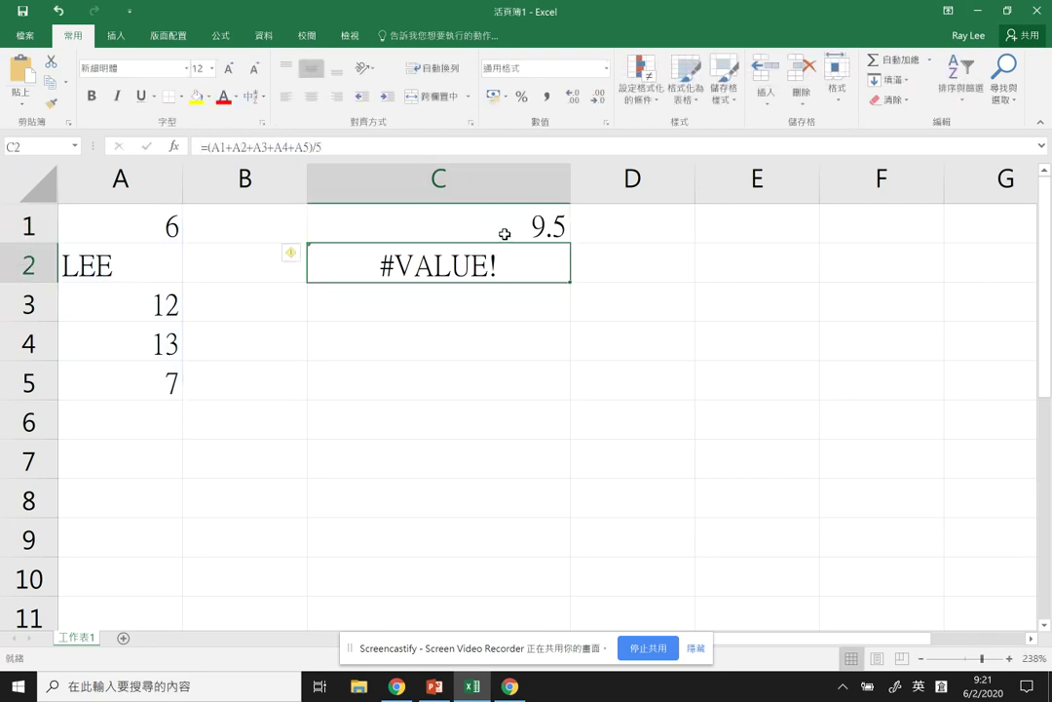
- Remove the A2 term from the sum in the C2 formula
click(505, 233)
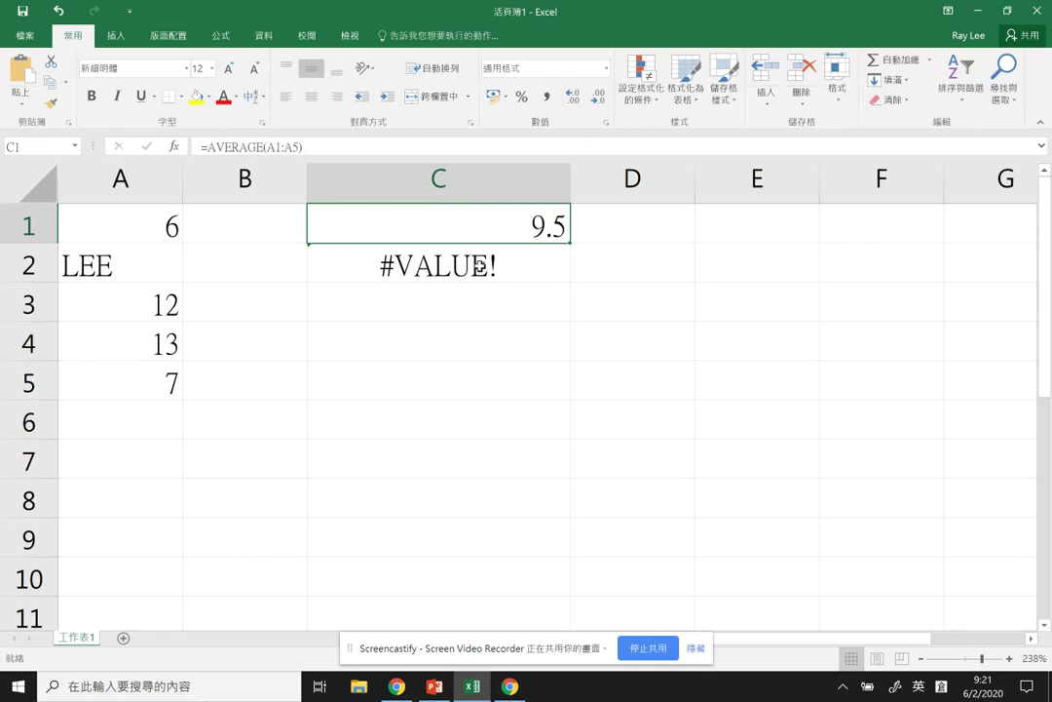
click(478, 266)
double_click(477, 265)
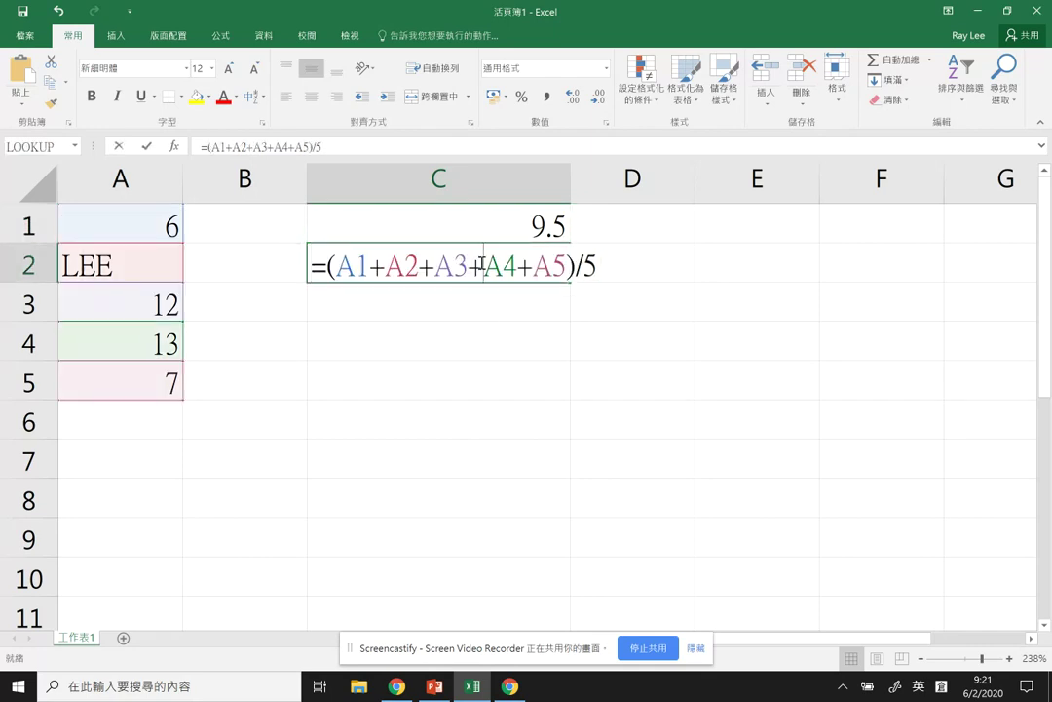
drag(420, 265, 370, 265)
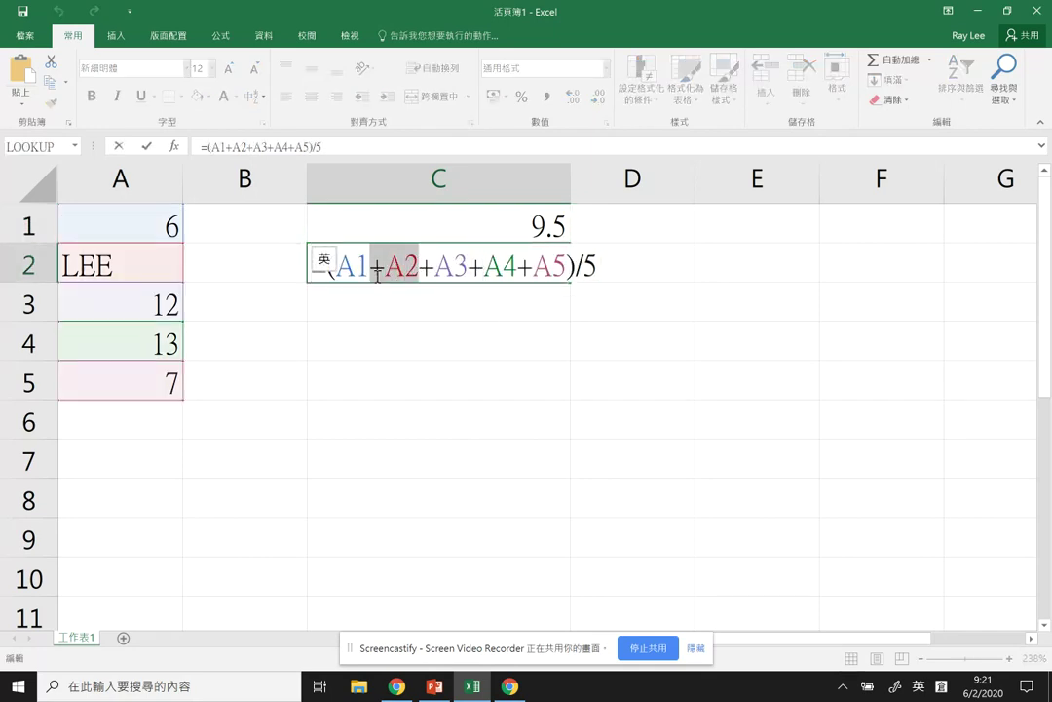
key(BackSpace)
key(Return)
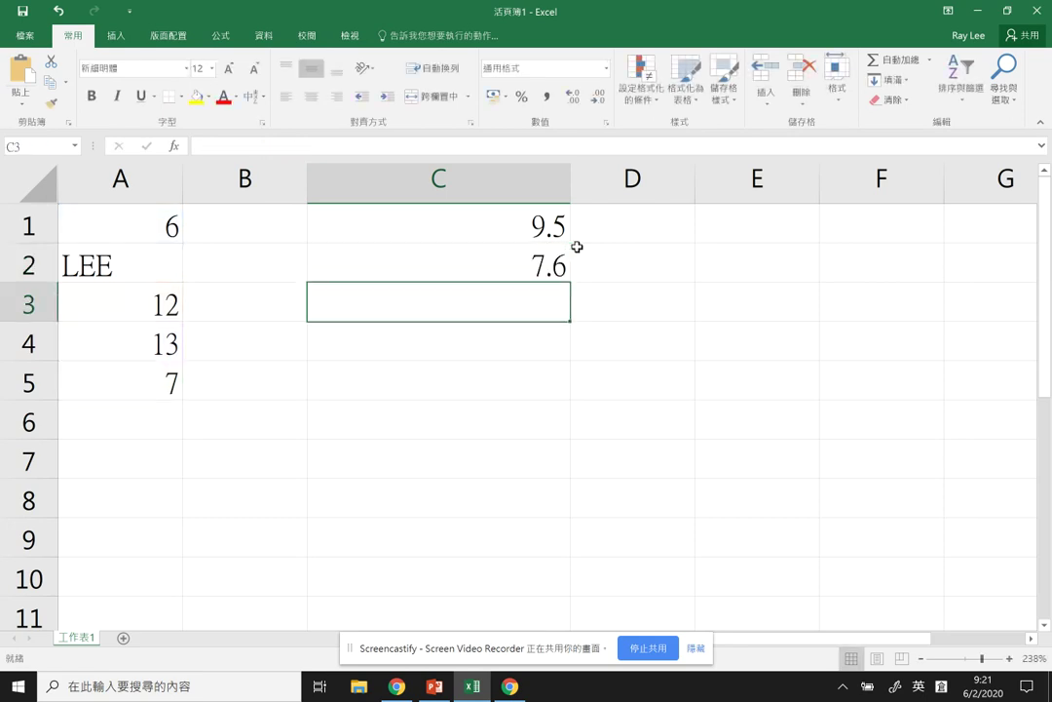
- Set the divisor in the C2 formula to 4, giving =(A1+A3+A4+A5)/4
double_click(531, 270)
key(BackSpace)
text(4+A5)/4)
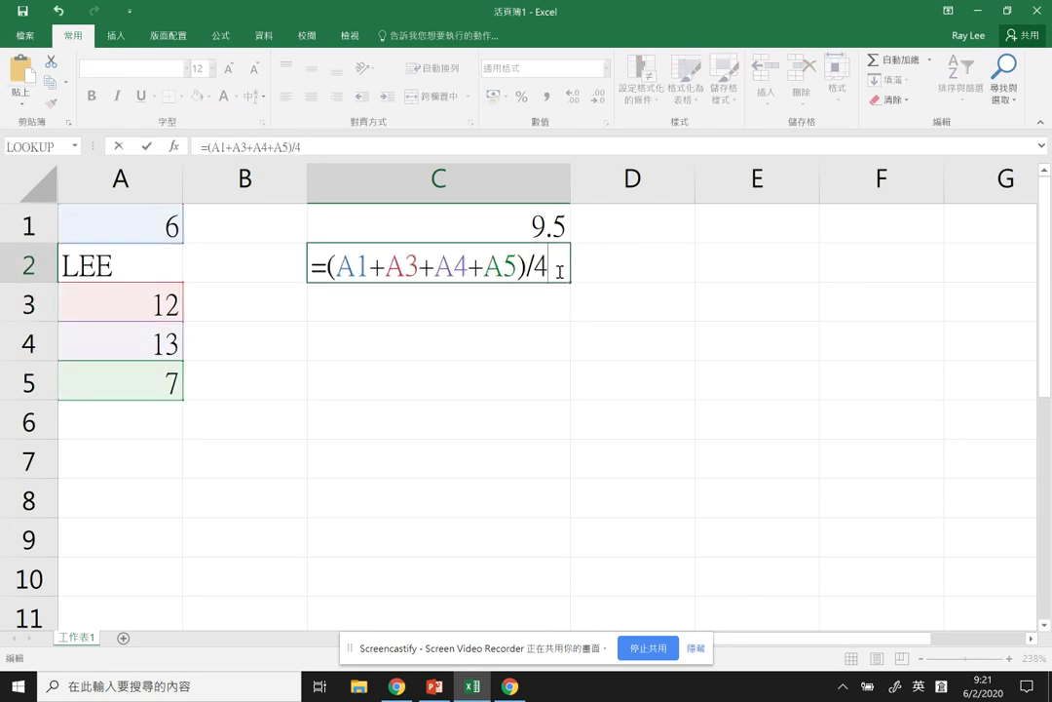
key(Return)
- Turn the manual average formula in C2 into plain text with a leading apostrophe
click(546, 270)
double_click(545, 270)
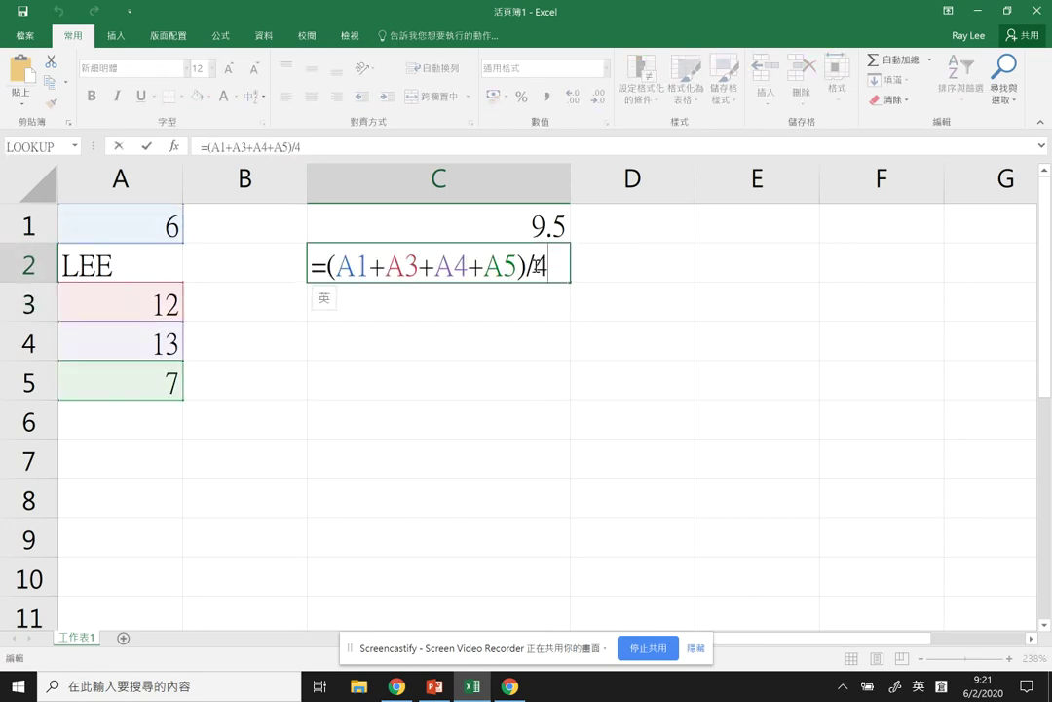
click(311, 270)
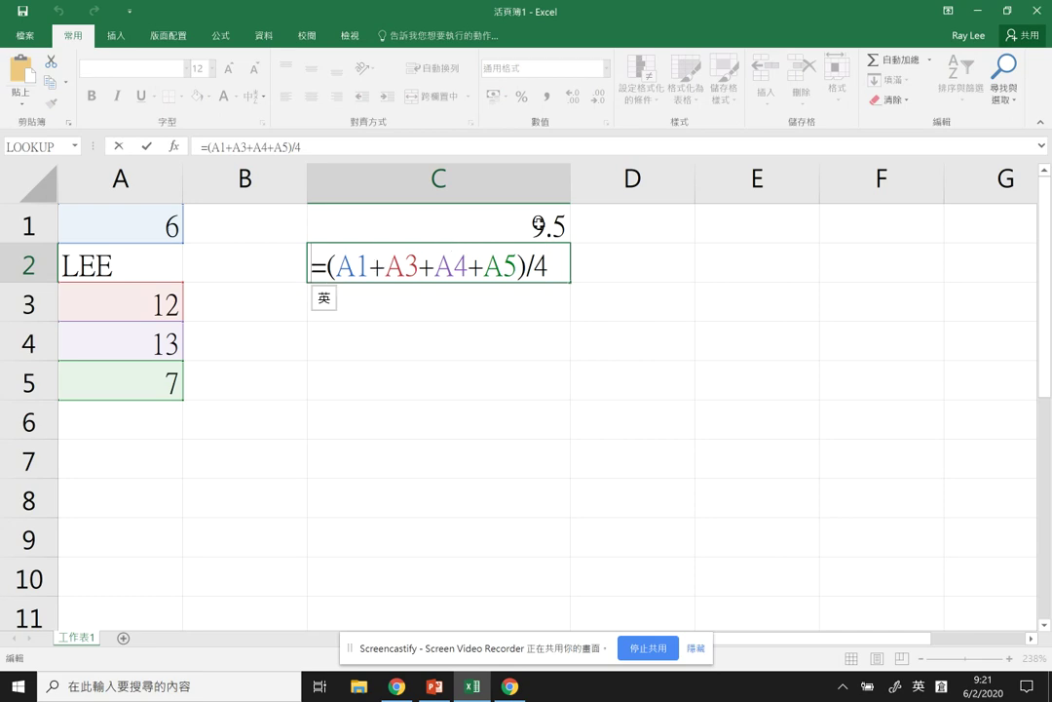
text(')
key(Return)
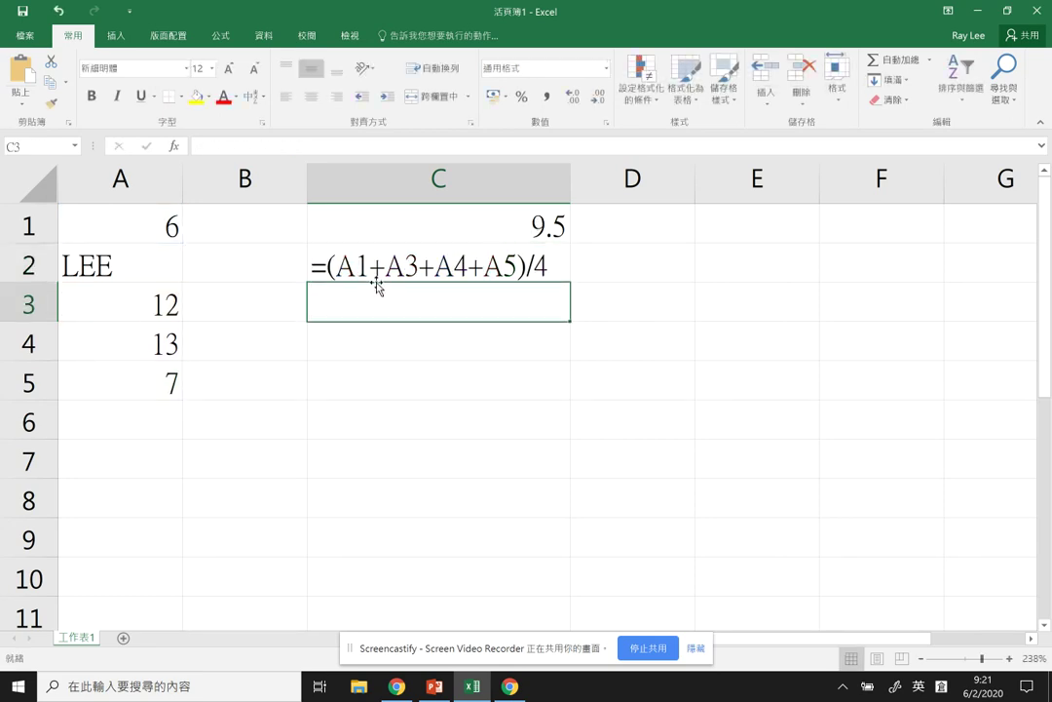
- Check the AVERAGE formula in C1 and set cell A2 to 5
click(527, 215)
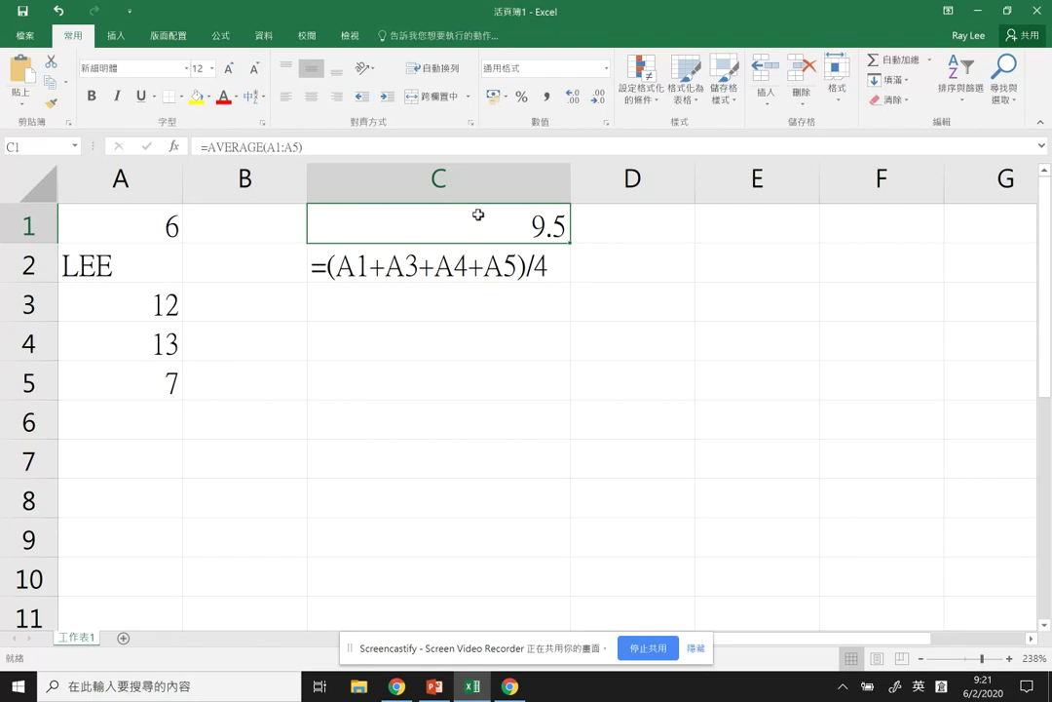
click(171, 261)
text(5)
key(Return)
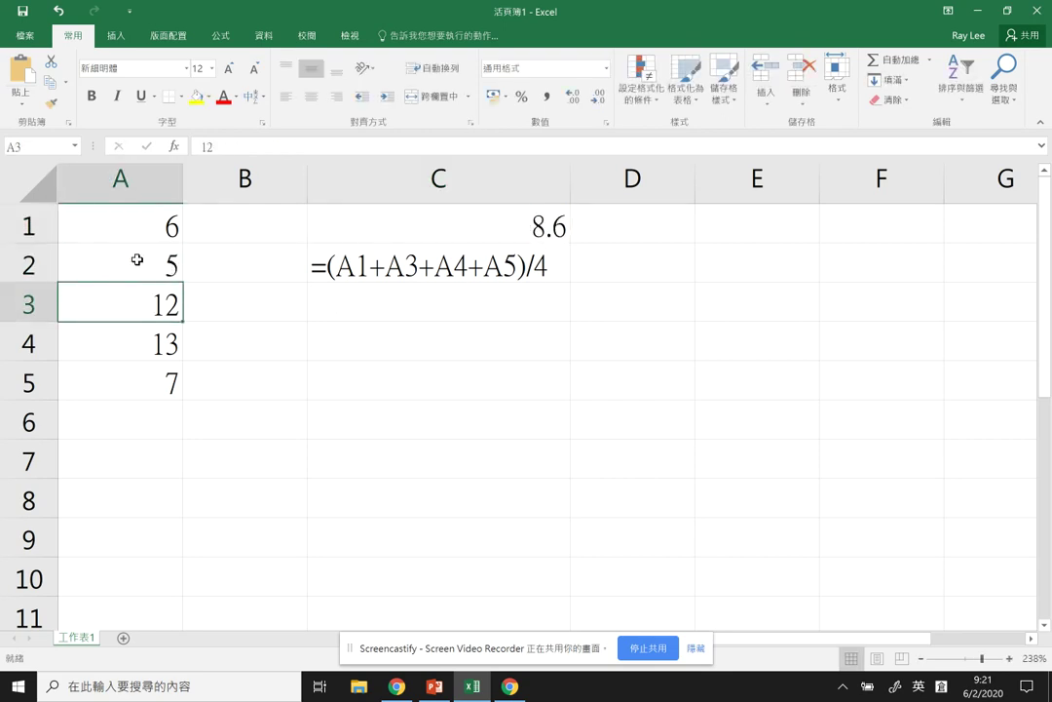
- Replace the number in cell A3 with the text character @
text(2)
key(Return)
key(Up)
text(@)
key(Return)
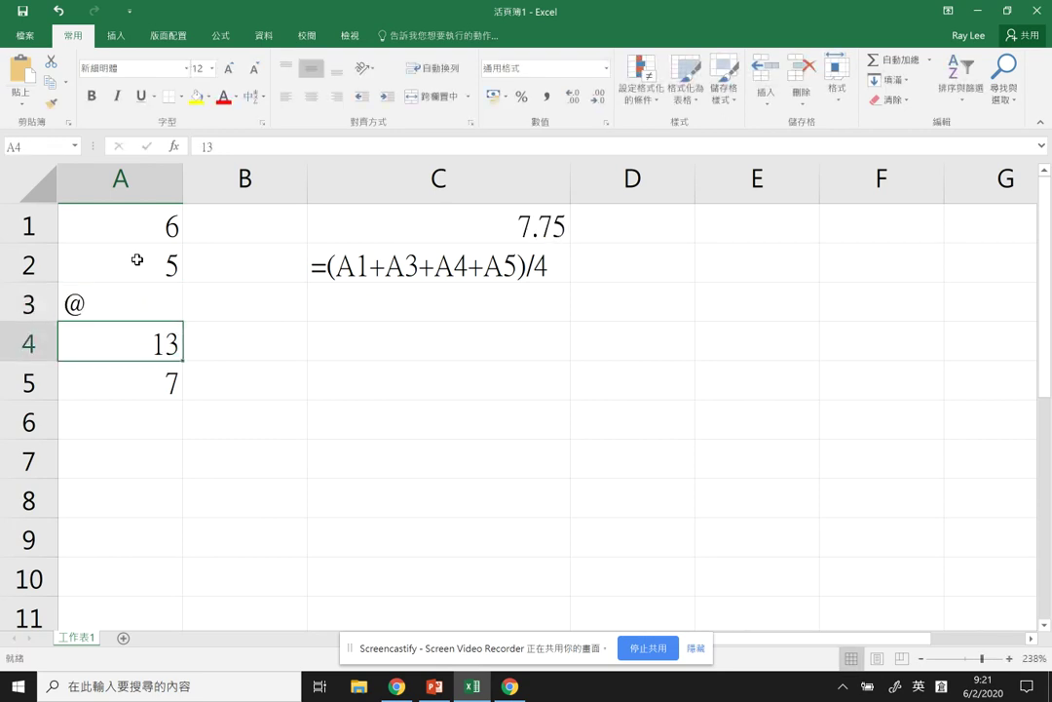
- Set cell A3 to 2
key(Up)
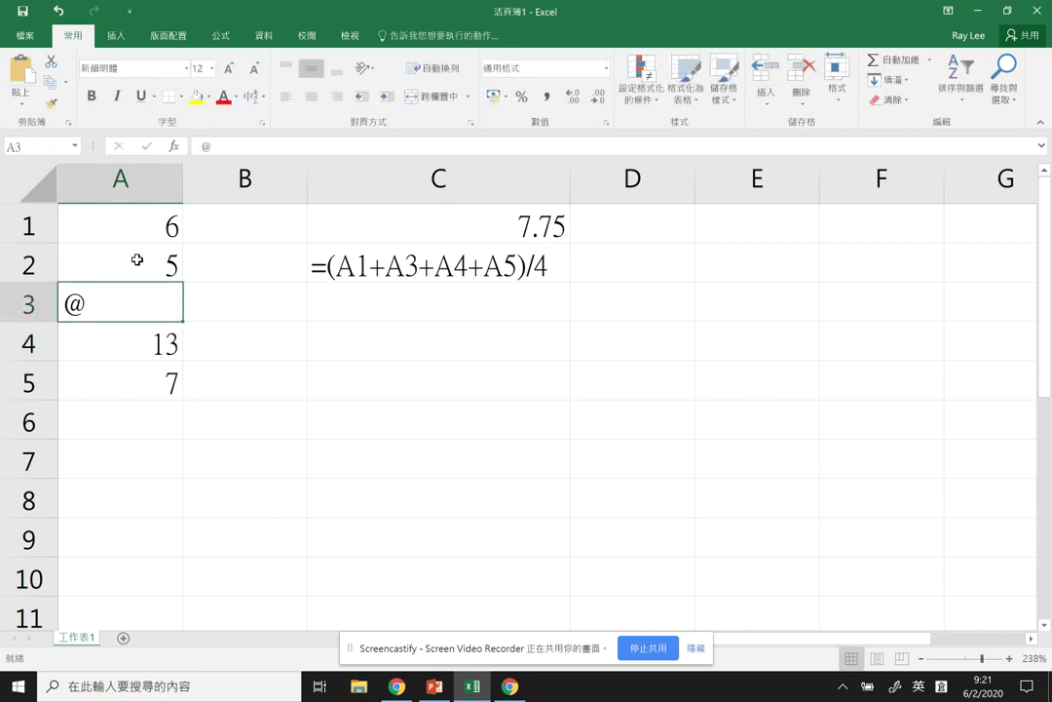
text(2)
key(Return)
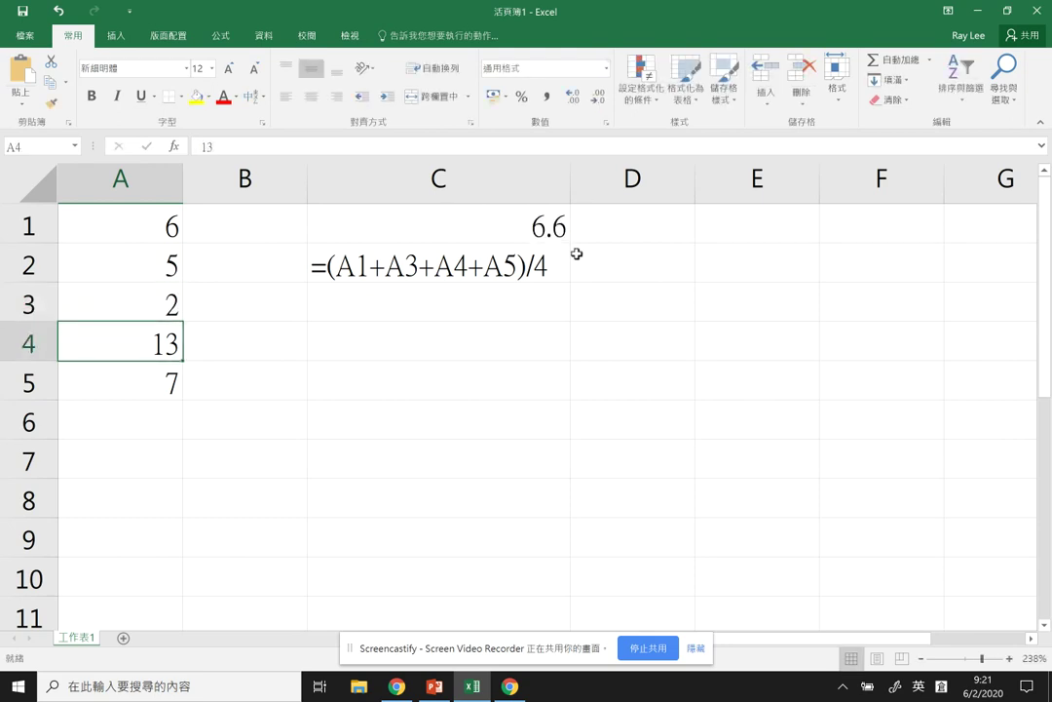
- Clear cell C2 and begin a COUNT formula there with A1 as its first argument
click(535, 267)
key(Delete)
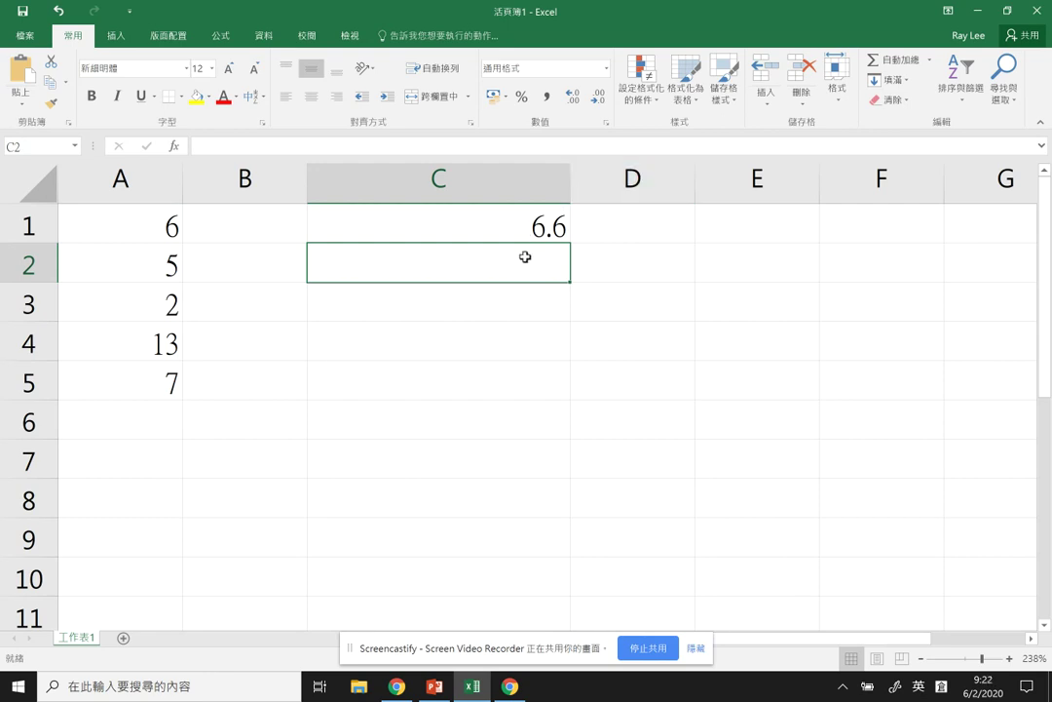
text(=COUNT)
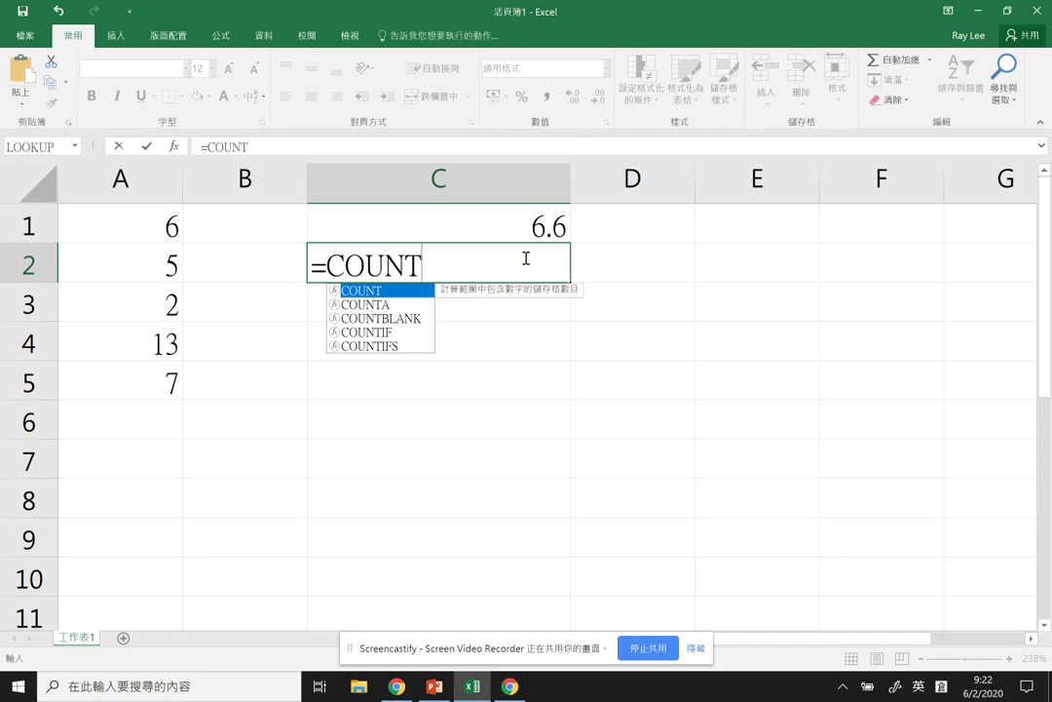
text(()
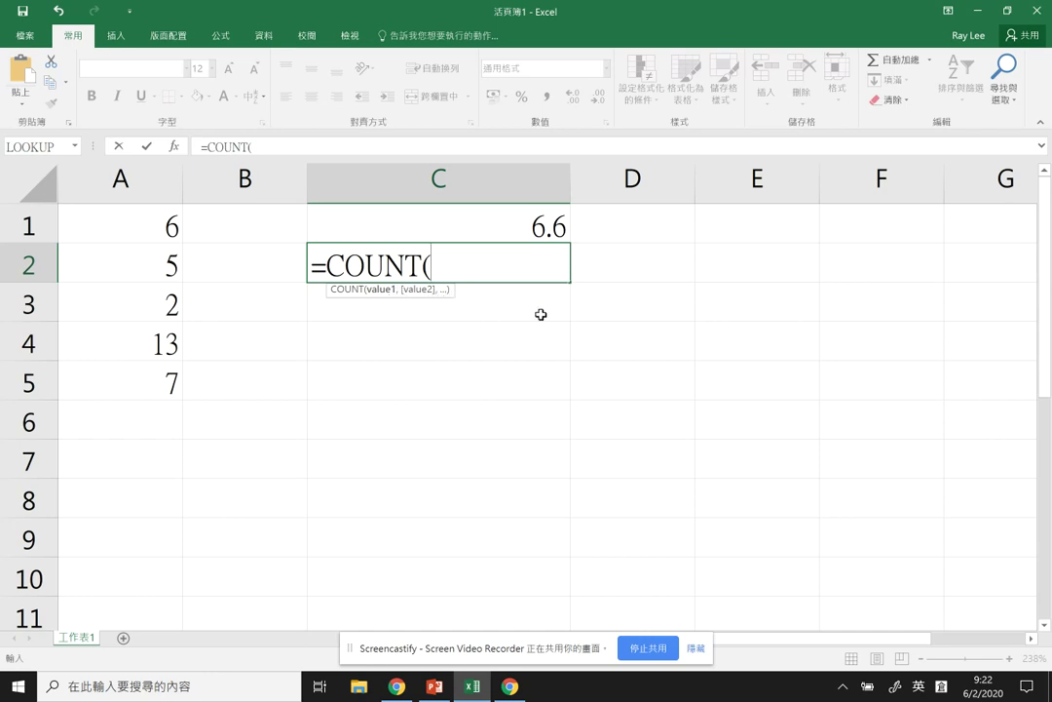
click(171, 229)
text(,)
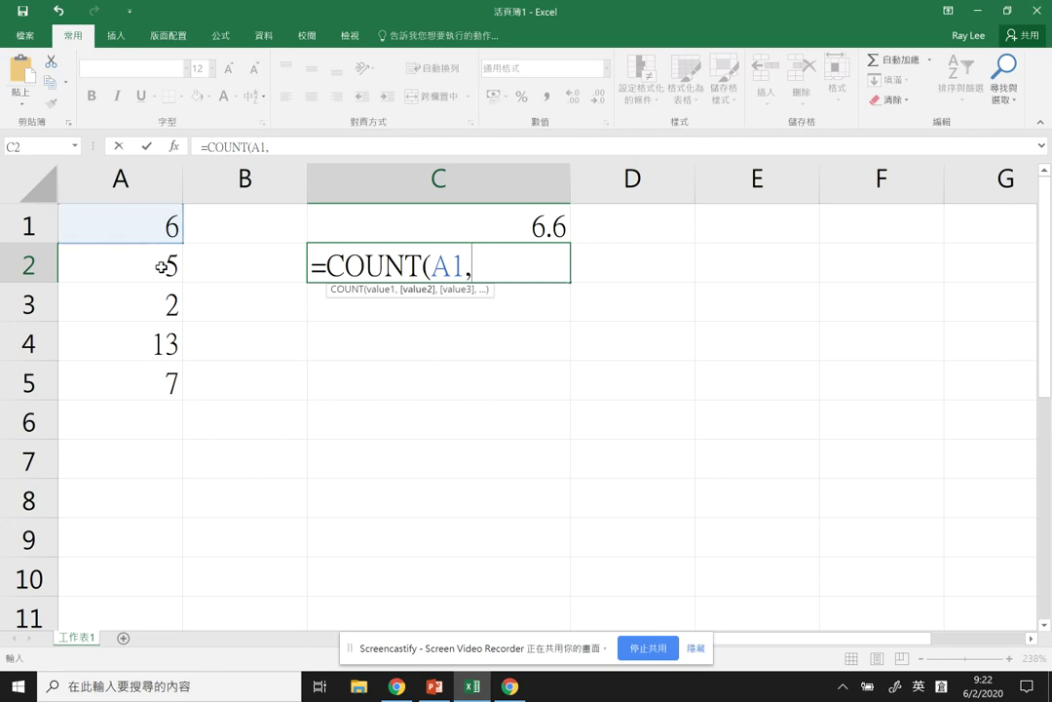
click(166, 265)
text(,)
click(158, 337)
text(,)
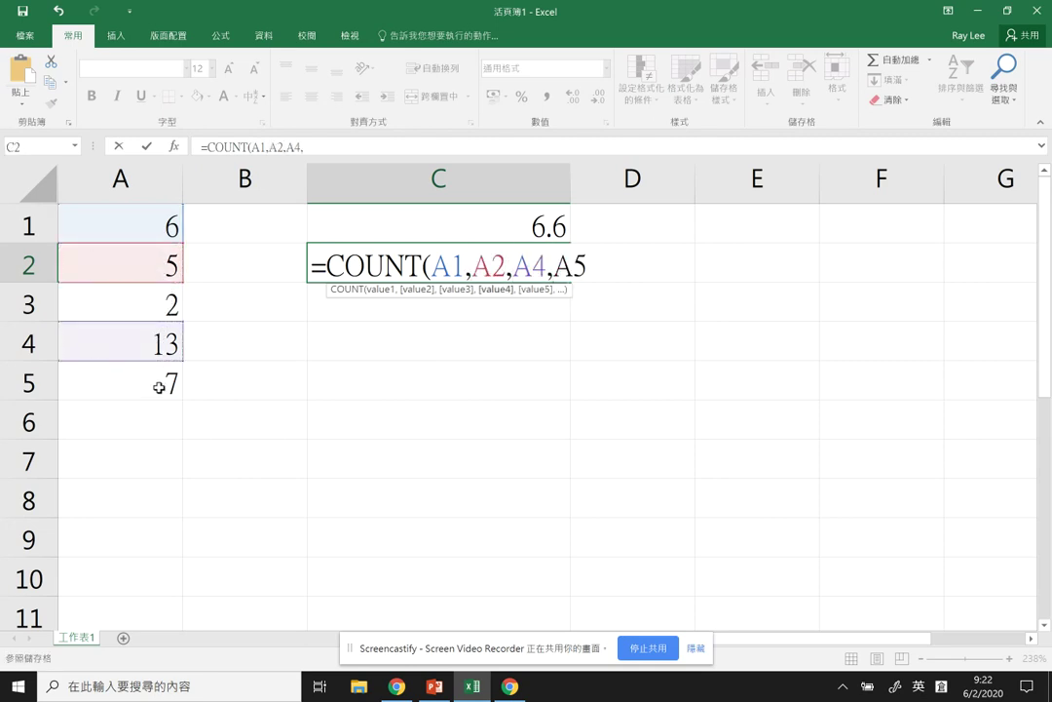
click(161, 381)
key(BackSpace)
key(BackSpace)
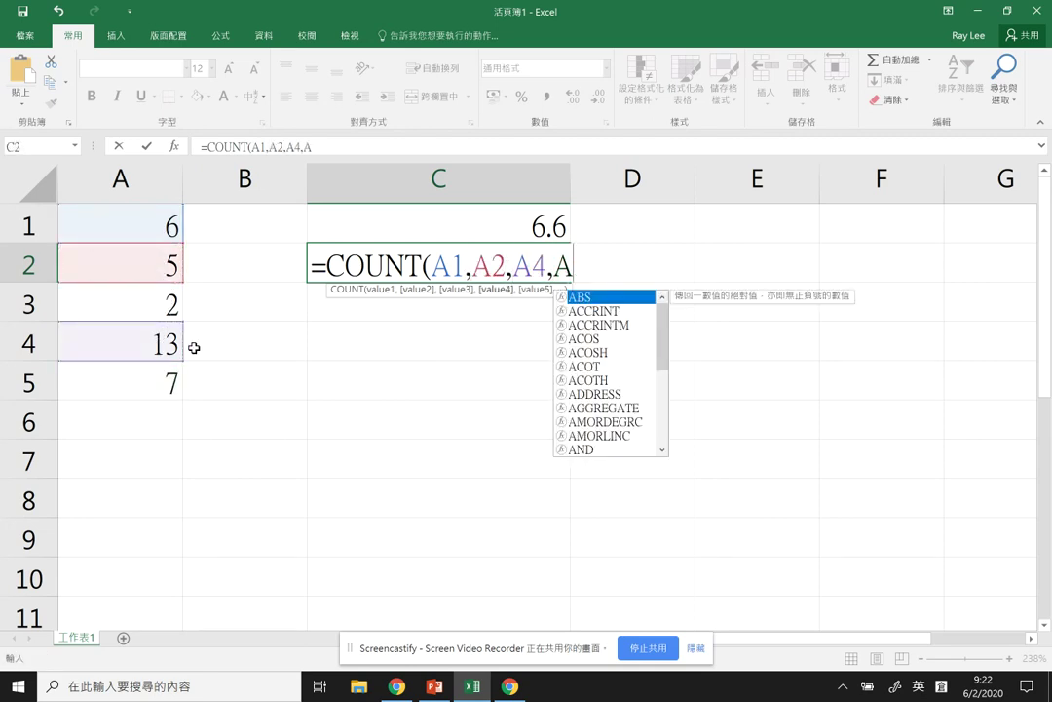
key(BackSpace)
key(BackSpace)
key(BackSpace)
key(BackSpace)
key(BackSpace)
key(BackSpace)
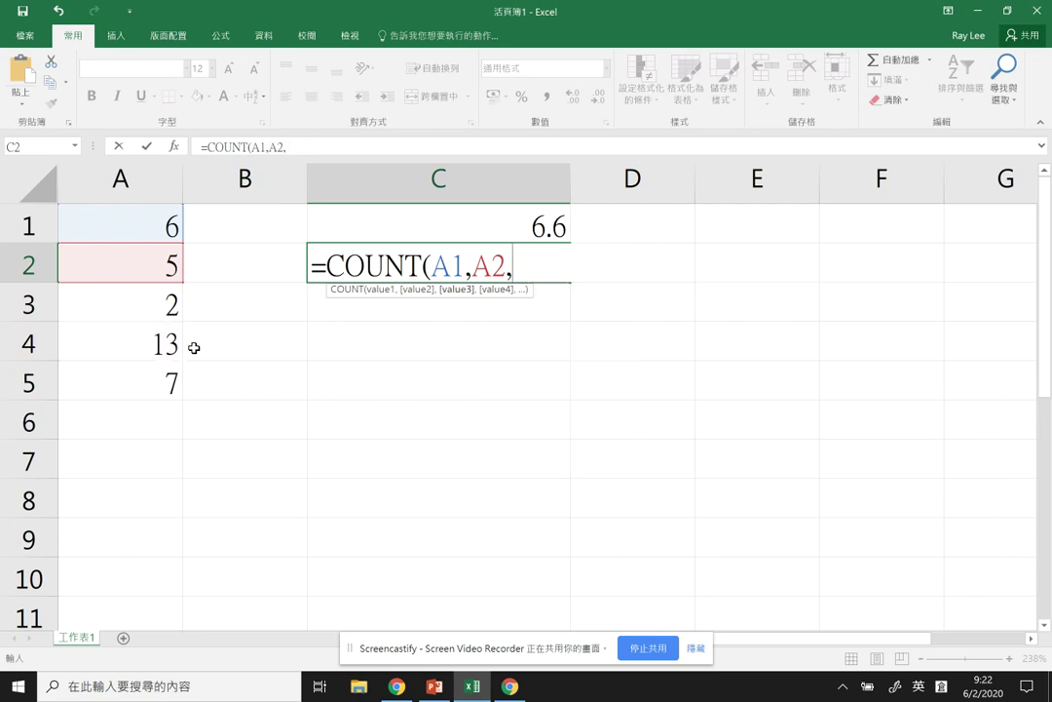
key(BackSpace)
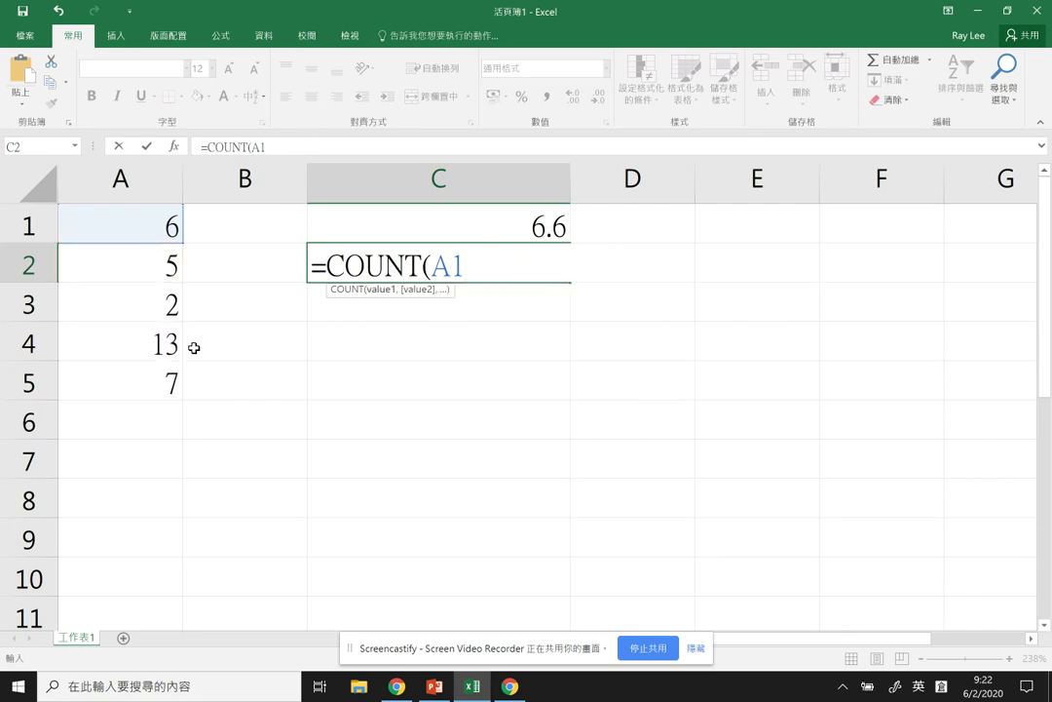
- Complete the COUNT formula in C2 with the range A1:A5
text(:A5)
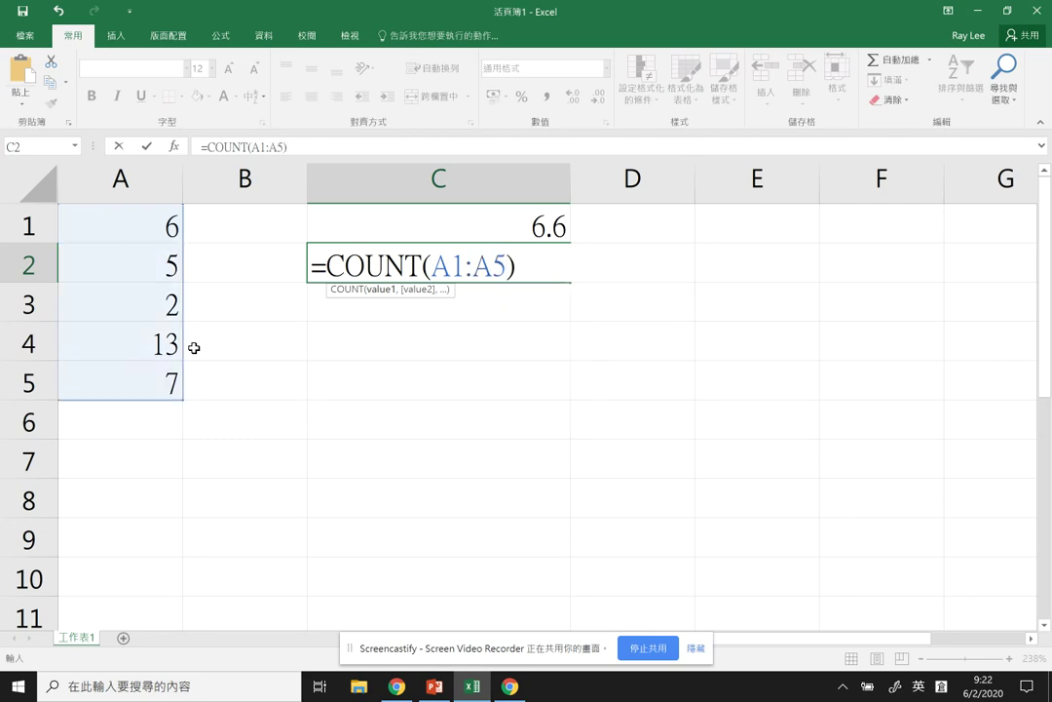
key(Return)
click(496, 271)
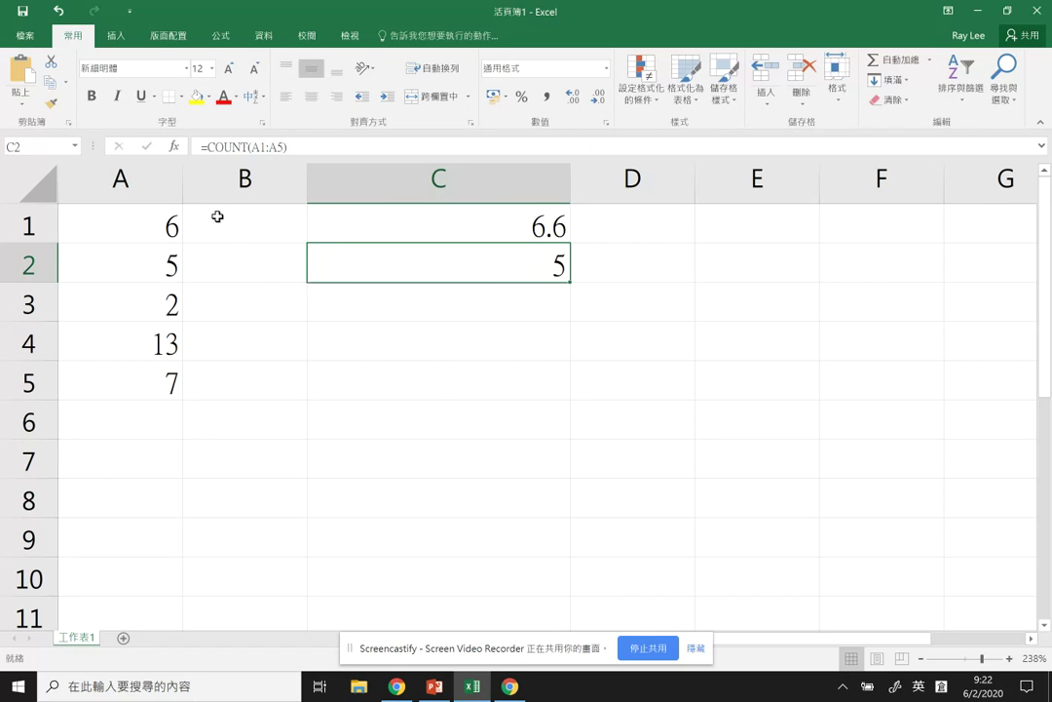
- Clear cell A3 and replace the number in cell A1 with the text A
click(139, 296)
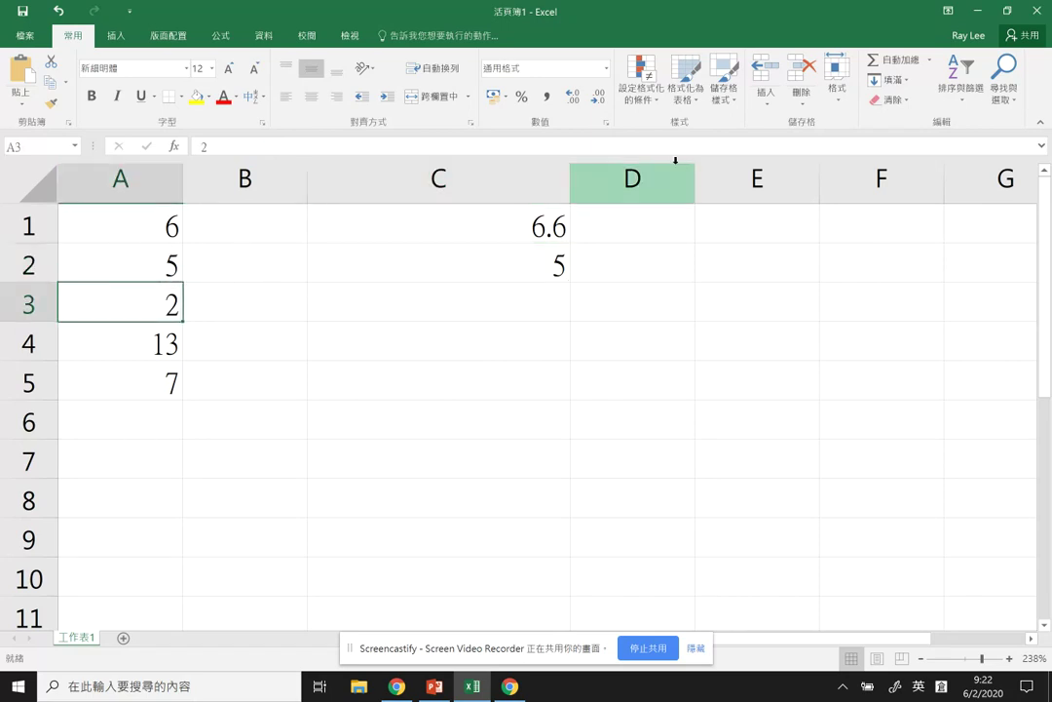
key(Delete)
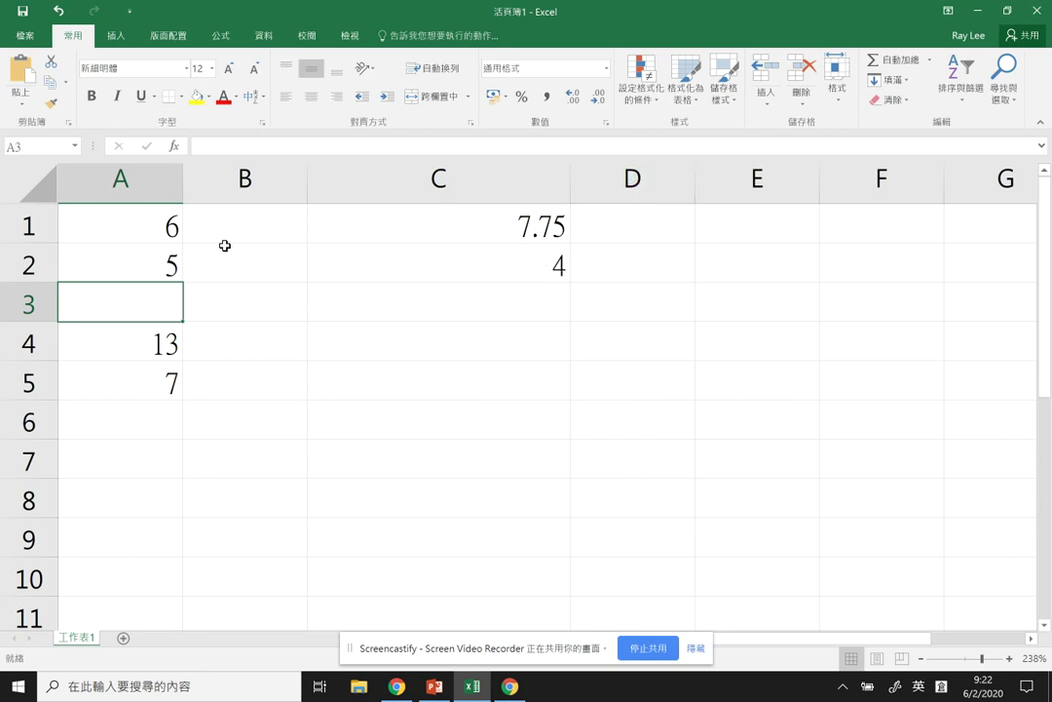
click(160, 268)
click(153, 228)
text(A)
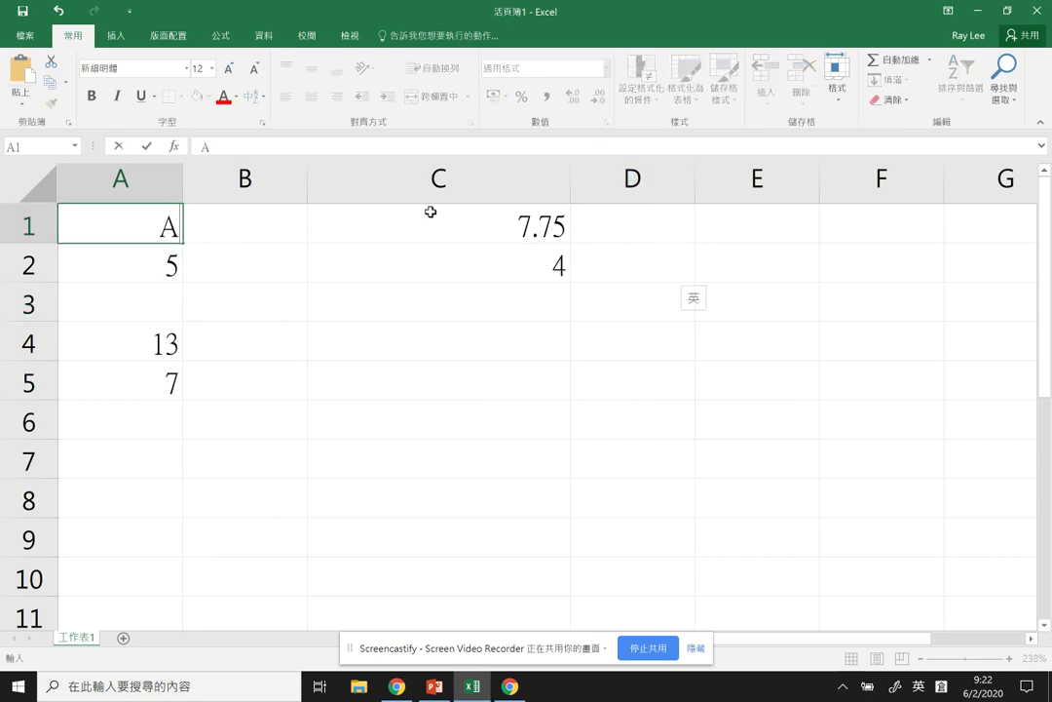
key(Return)
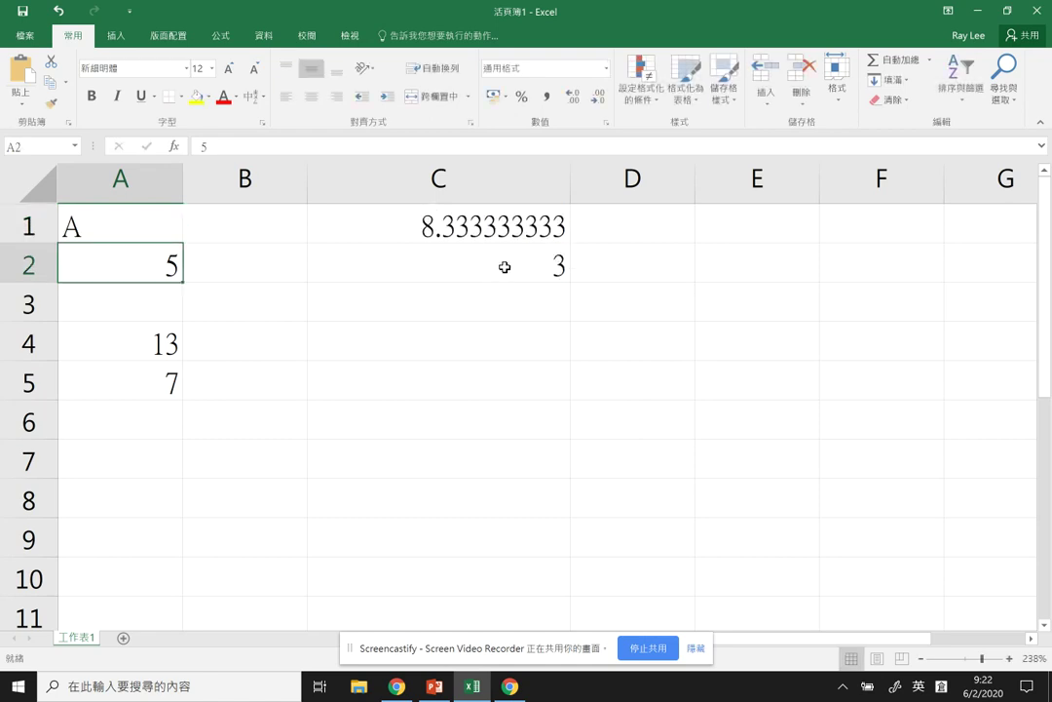
- Set cell A1 to 7 and cell A3 to 12
click(124, 222)
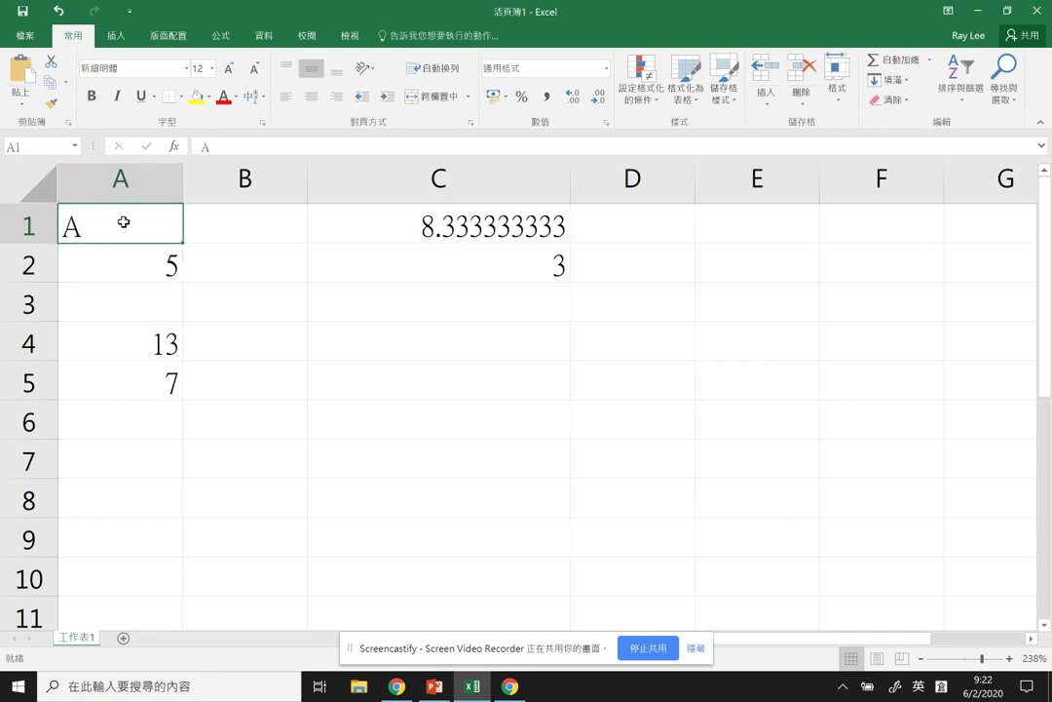
text(7)
click(142, 309)
text(12)
click(345, 383)
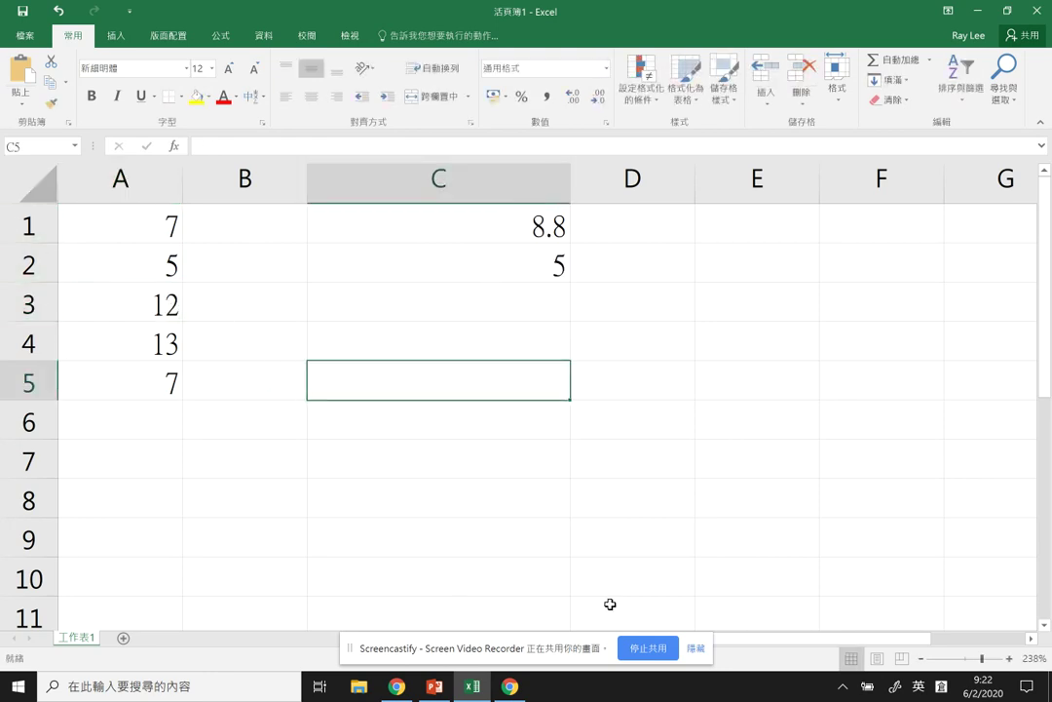
- Empty cell A3 again and enter the letter A in cell A1
click(133, 302)
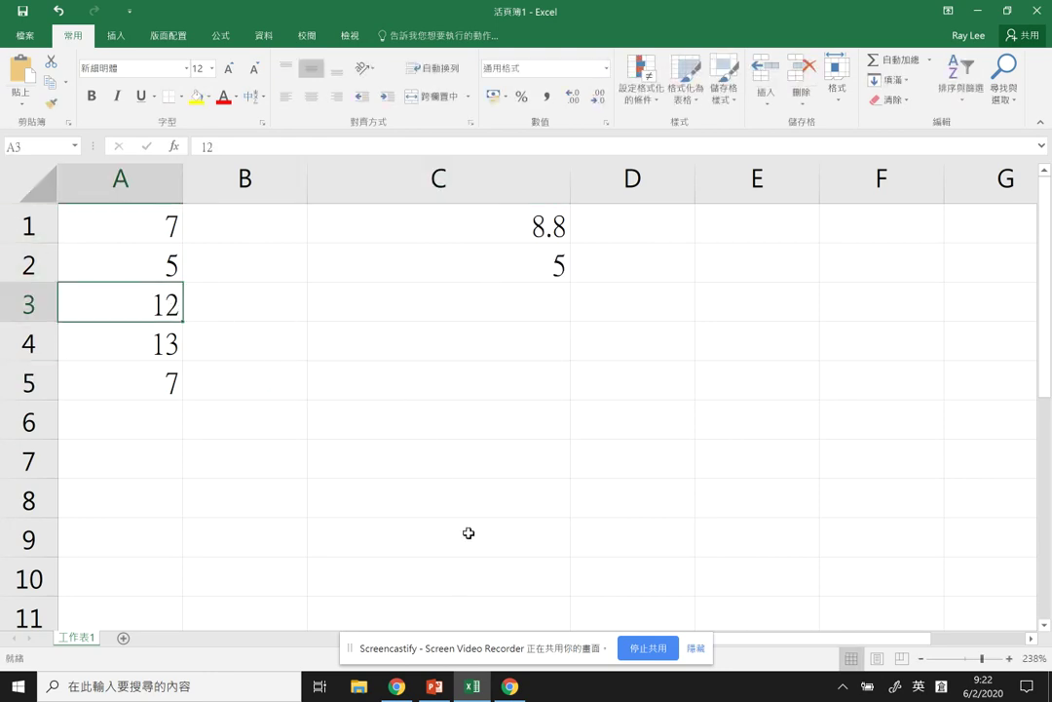
key(Delete)
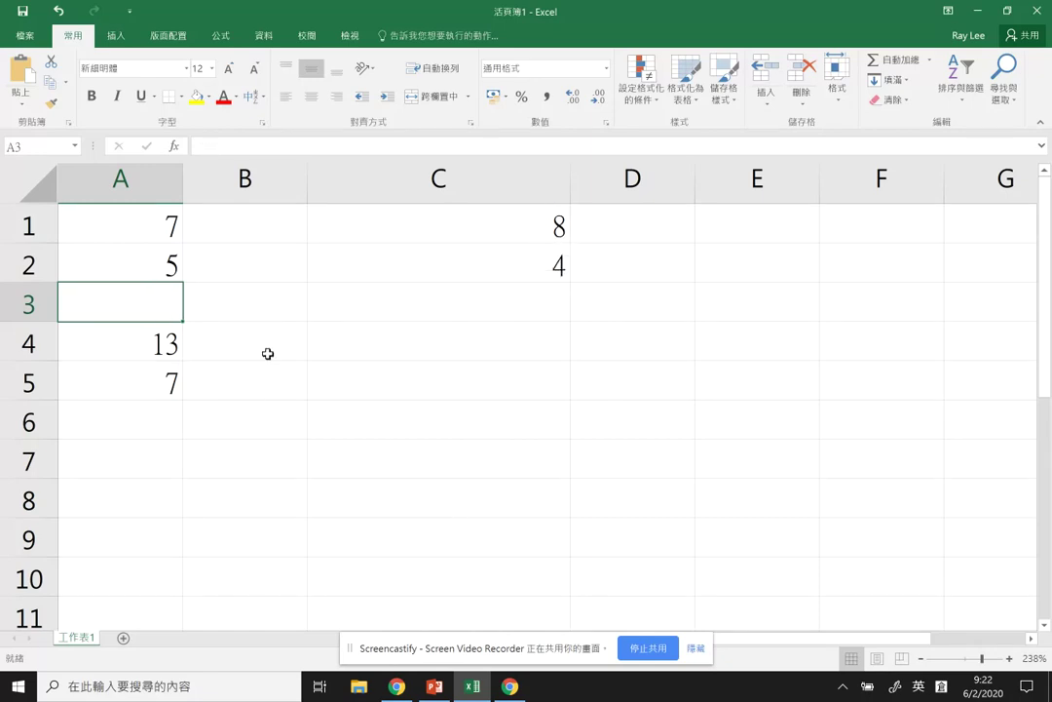
click(263, 351)
click(155, 235)
text(A)
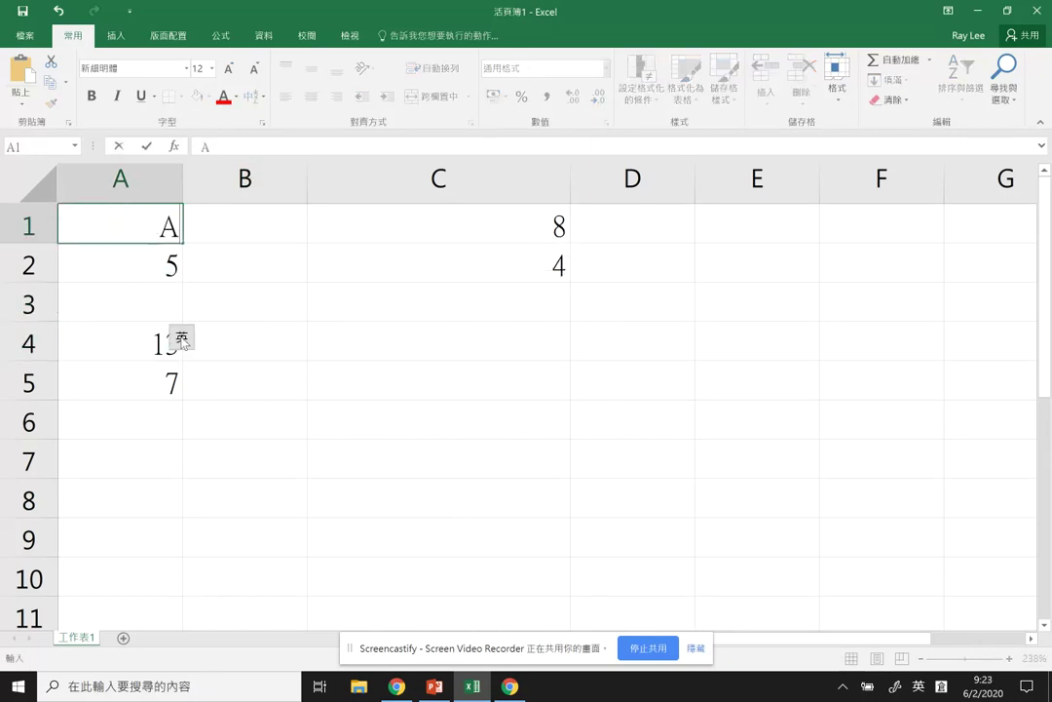
key(Return)
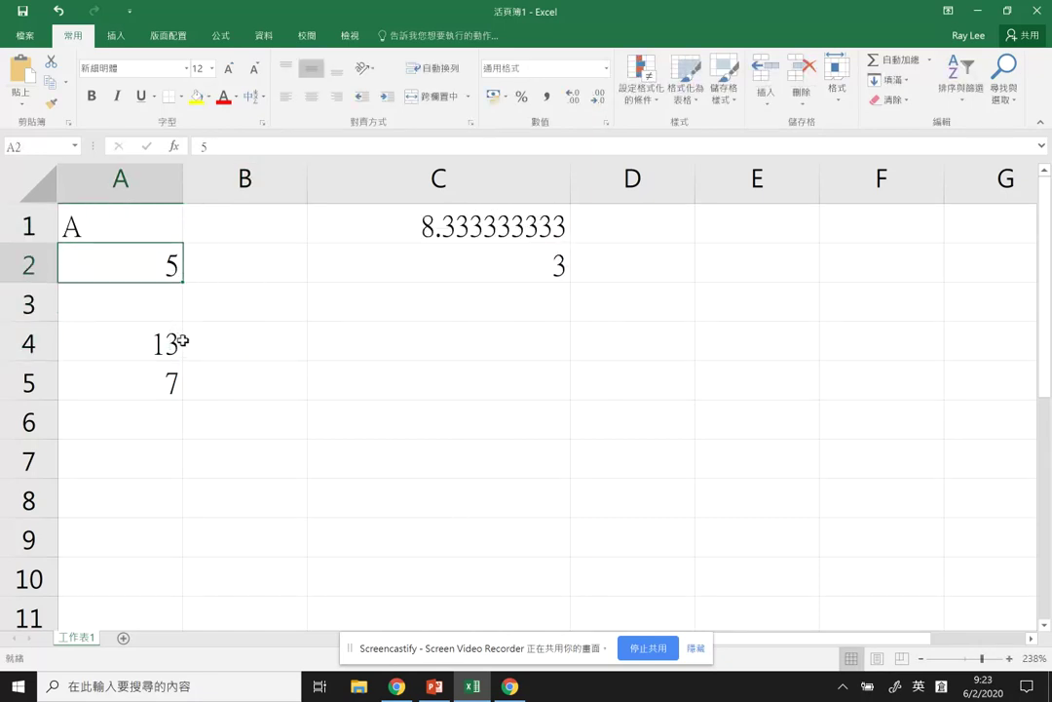
- Set cell A1 to 14 and cell A3 to 3
click(165, 224)
text(14)
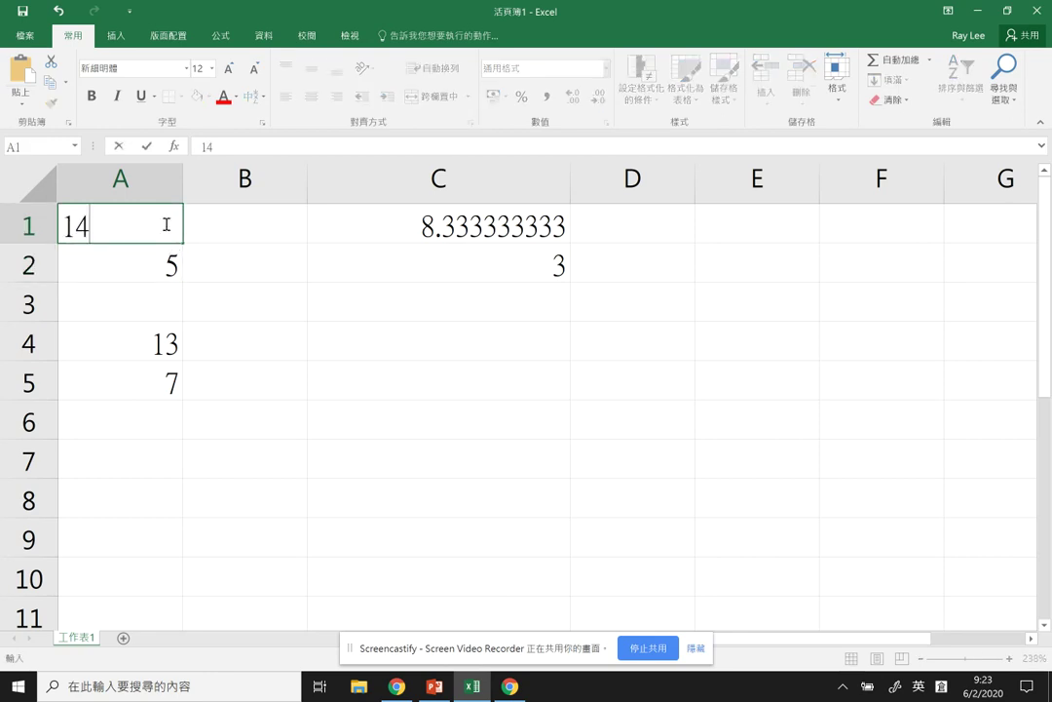
key(Return)
key(Return)
text(3)
key(Return)
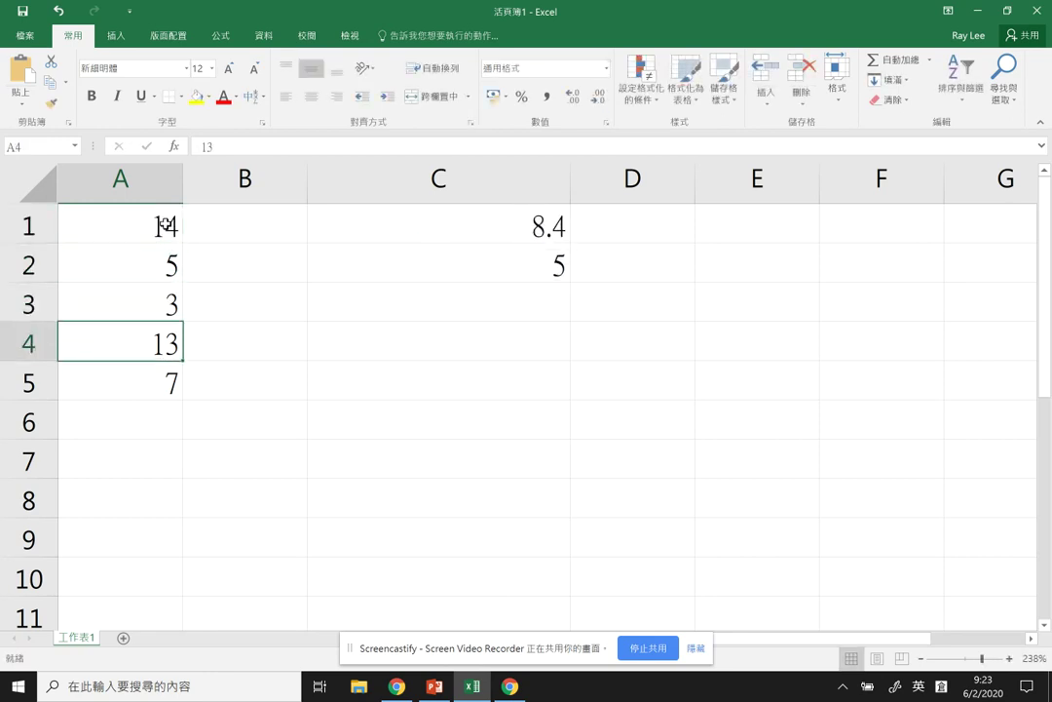
- Turn the COUNT formula in C2 into plain text with a leading apostrophe
double_click(538, 263)
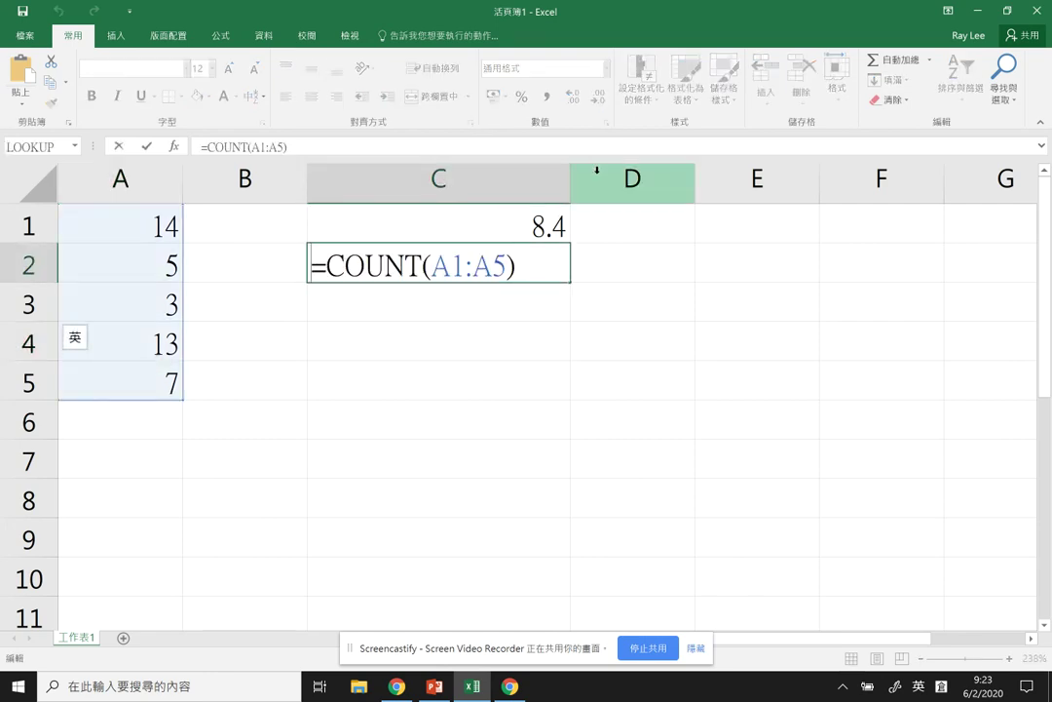
key(Return)
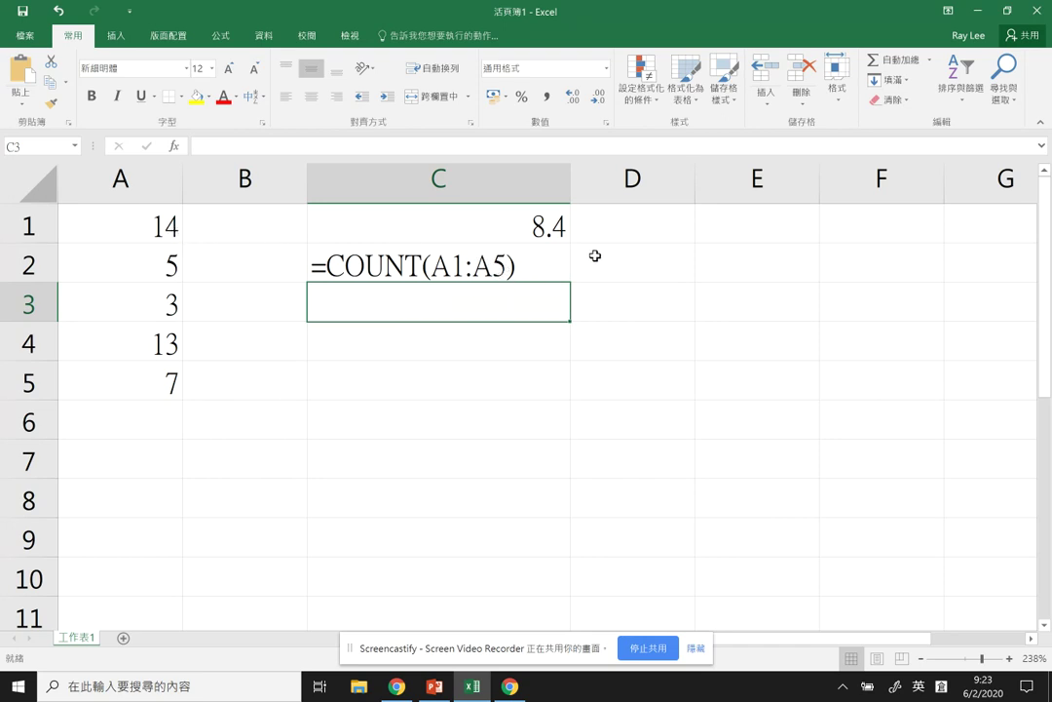
- Clear cell A3 and enter 5 in it
click(141, 305)
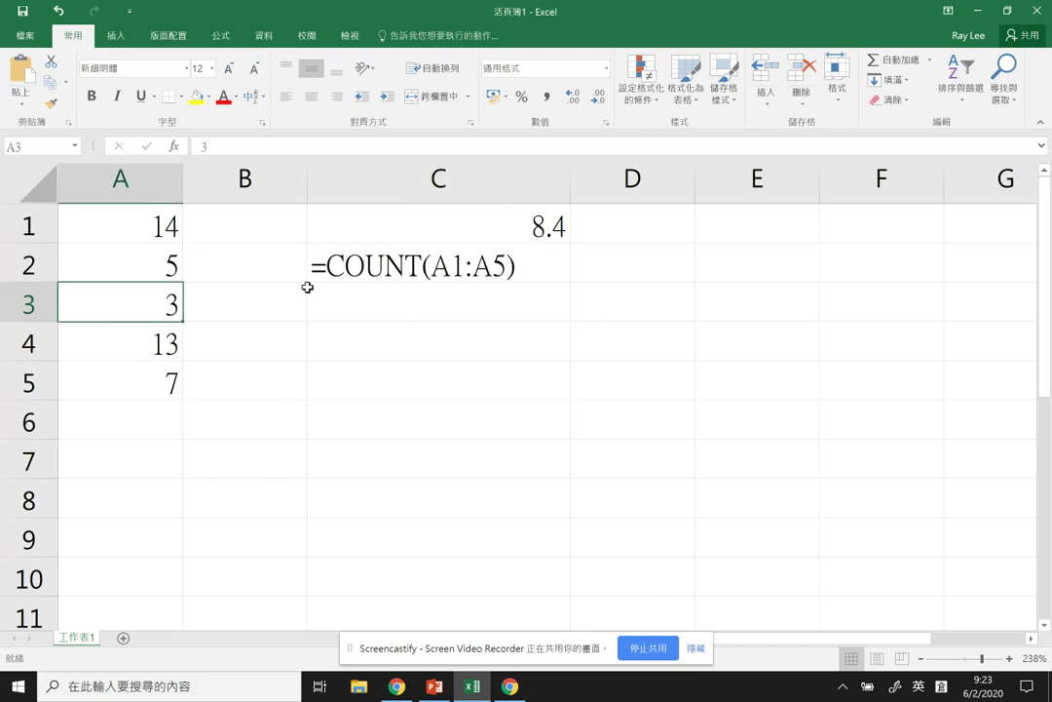
key(Delete)
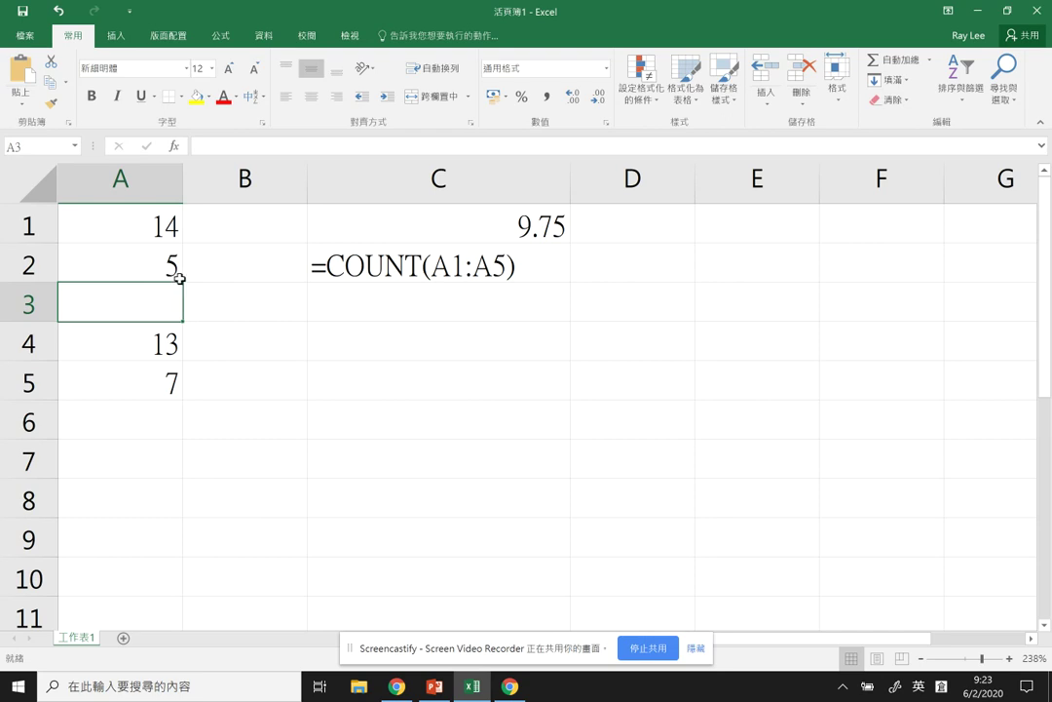
text(5)
key(Return)
- Set cell A3 to 3
click(148, 301)
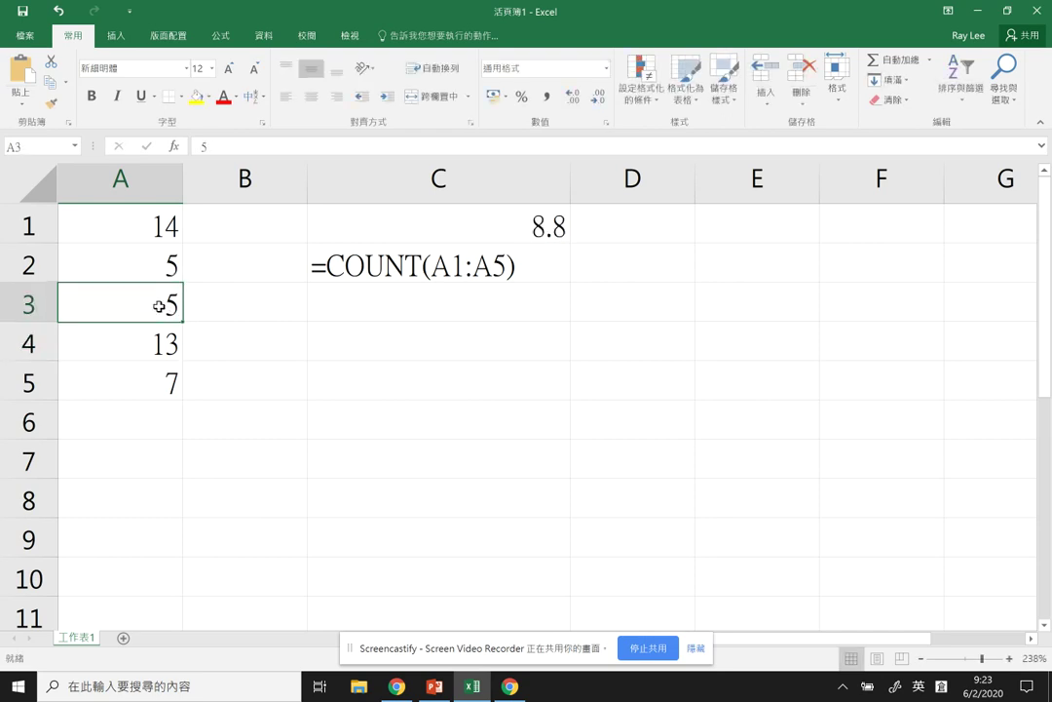
text(3)
click(387, 355)
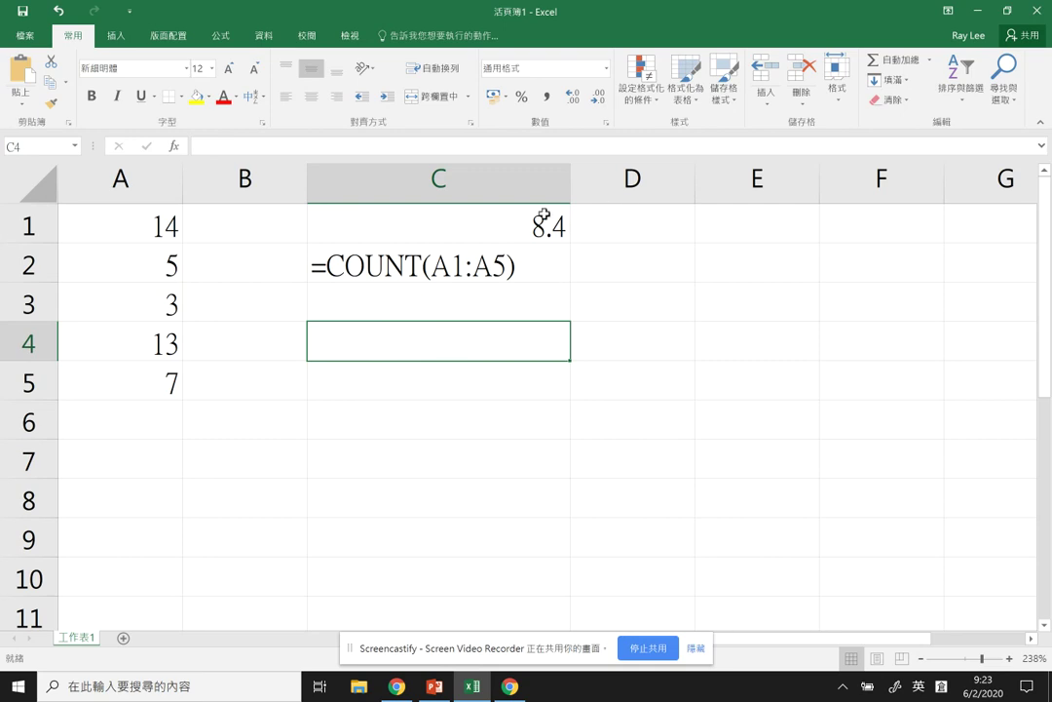
- Turn the AVERAGE formula in C1 into plain text with a leading apostrophe
double_click(489, 216)
key(Escape)
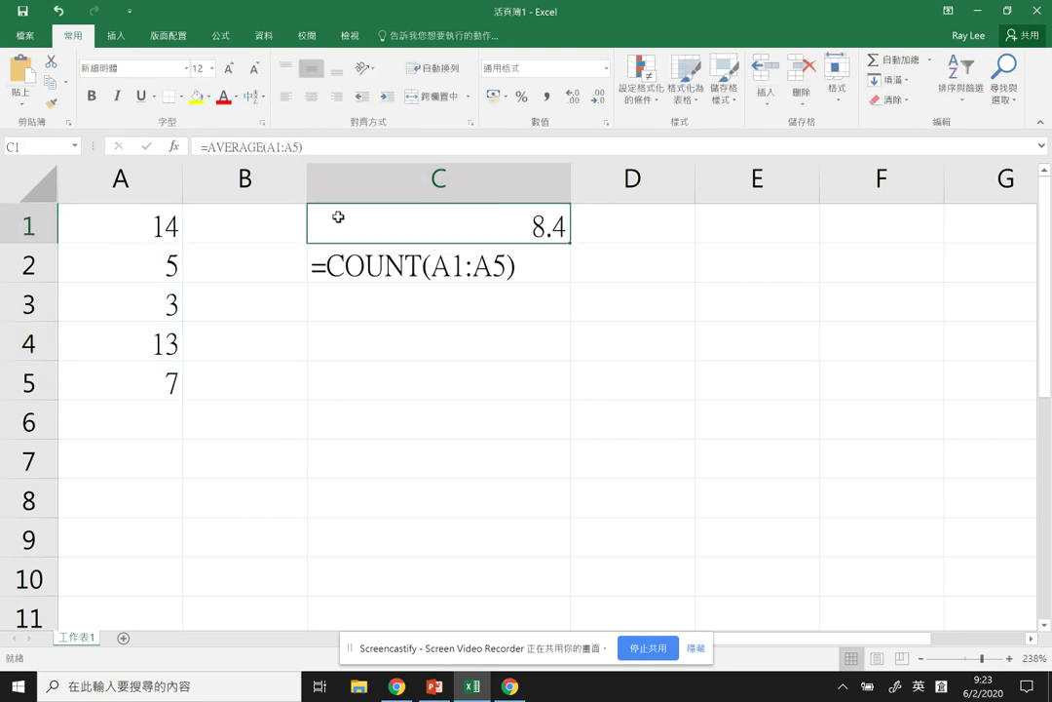
double_click(312, 223)
text(')
key(Return)
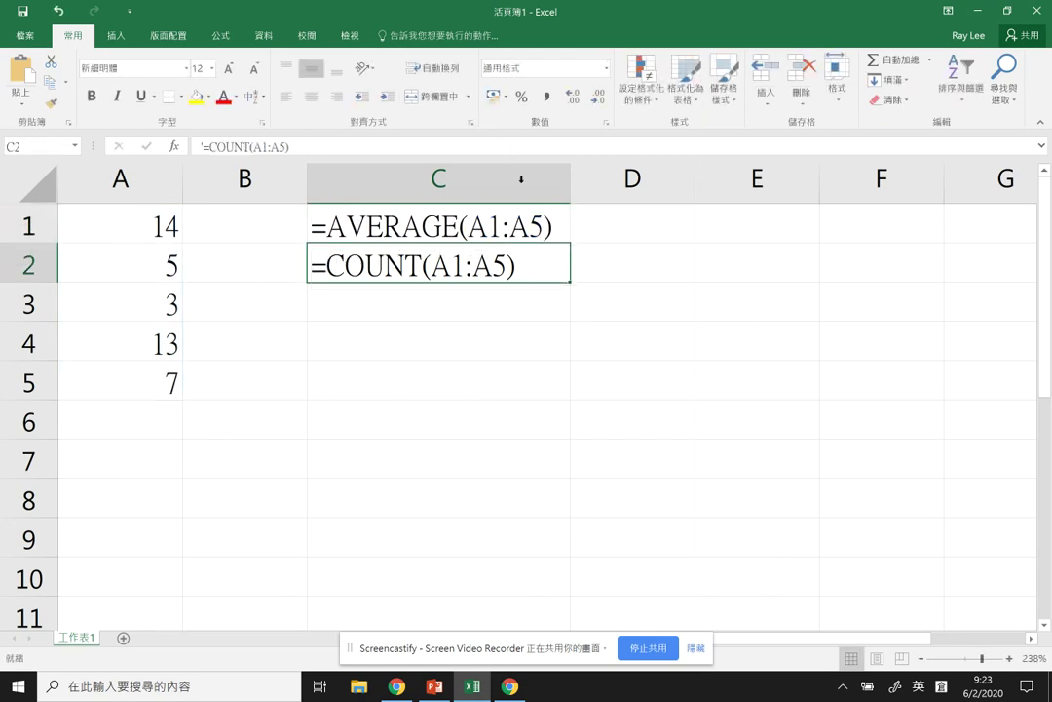
- Enter the formula =SUM(A1:A5)/COUNT(A1:A5) in cell C4
click(426, 338)
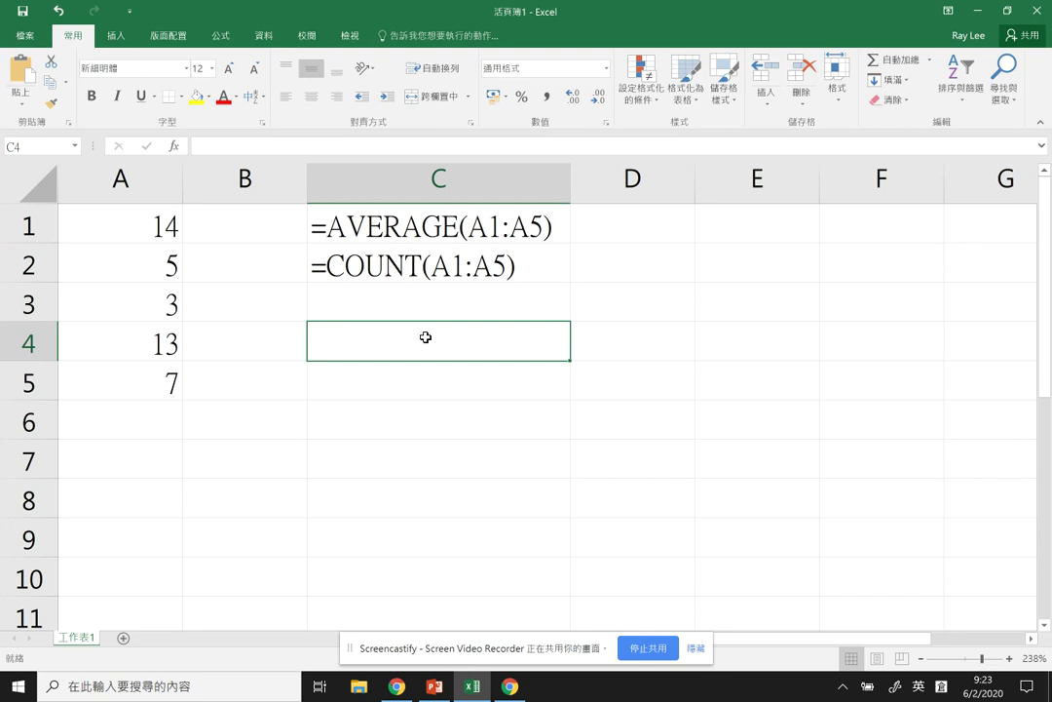
text(=SUM()
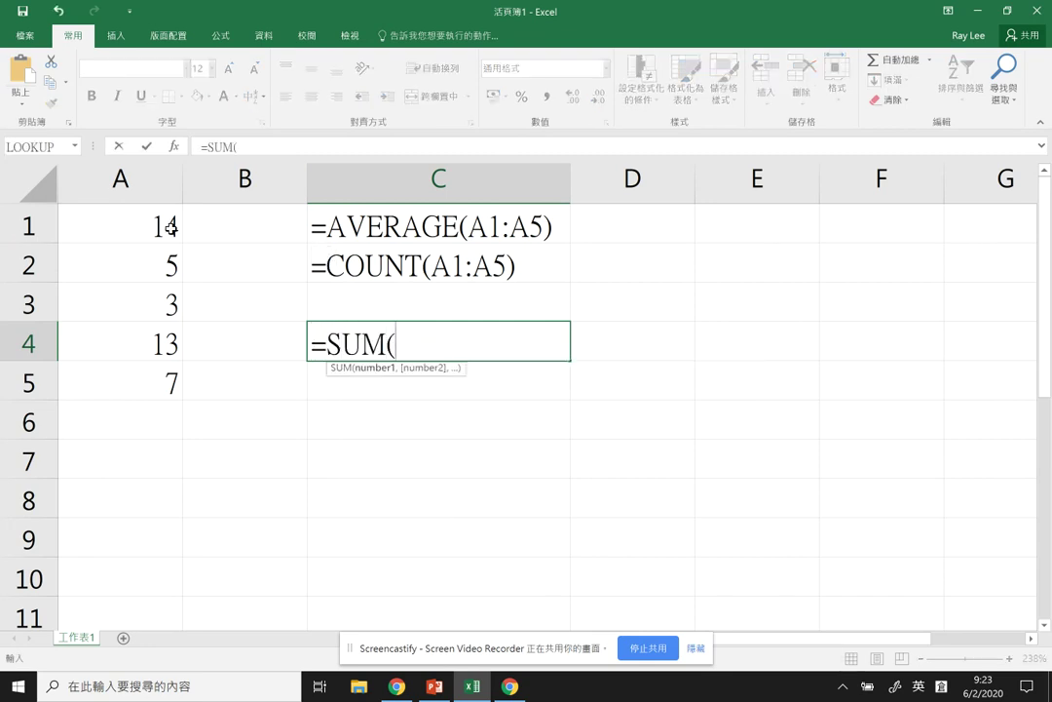
drag(146, 226, 171, 380)
text()/COUNT)
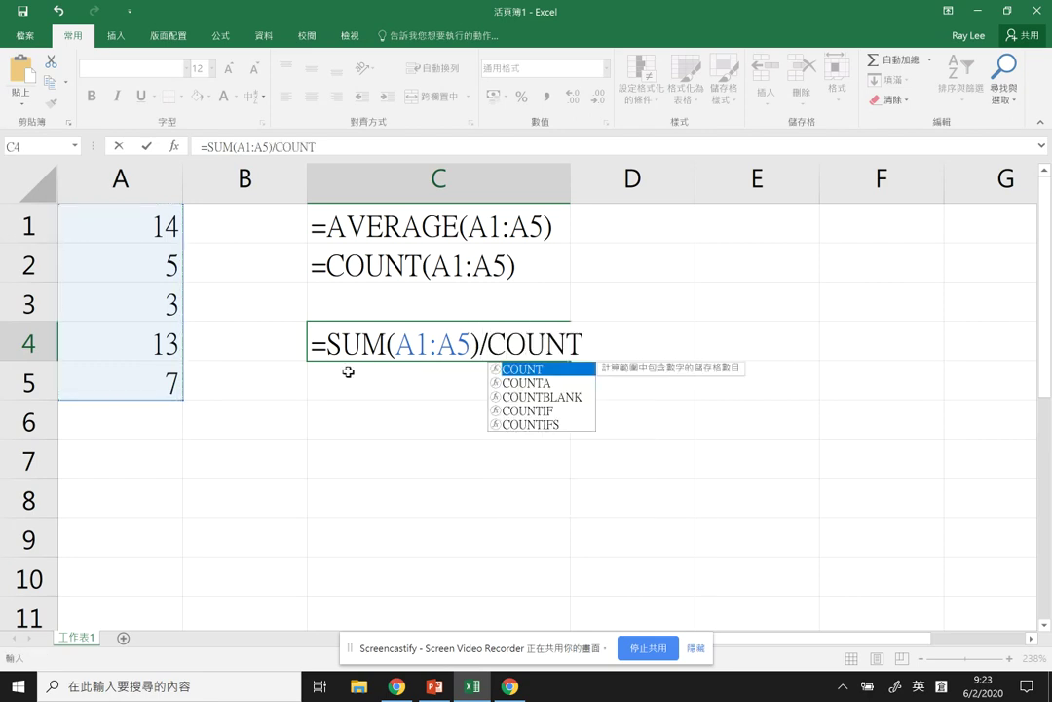
text(()
drag(164, 228, 138, 372)
text())
key(Return)
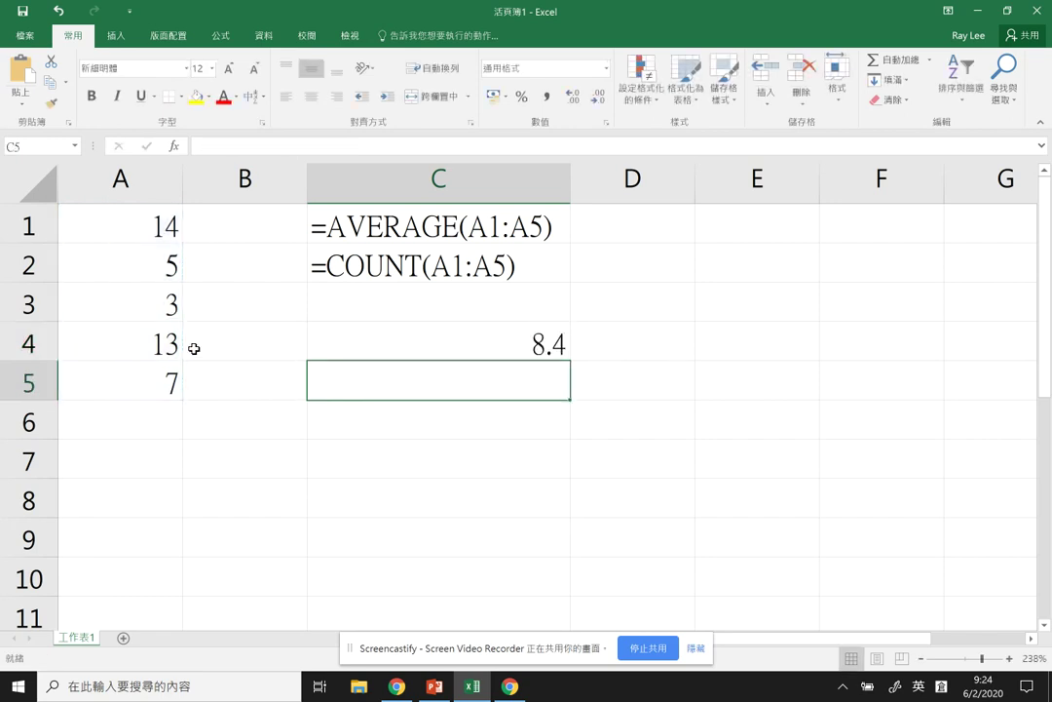
- Remove the leading apostrophe from cell C1 to make its AVERAGE formula live again
double_click(312, 227)
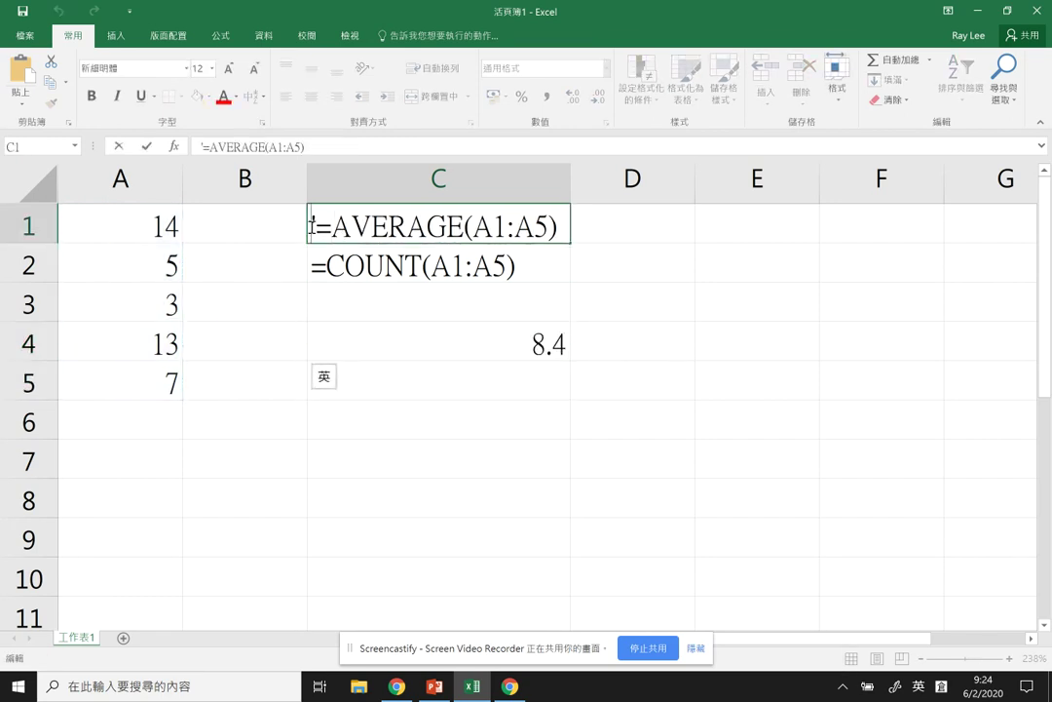
key(Delete)
key(Return)
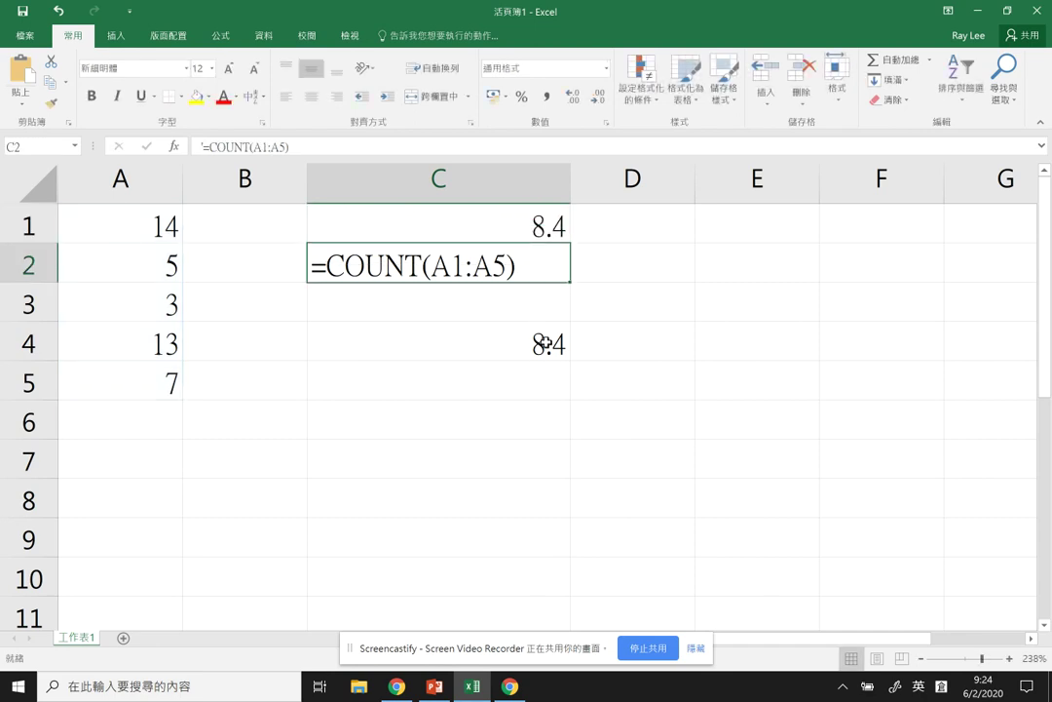
- Enter the text A in cell A3 to test both average formulas, and undo the entry
click(133, 292)
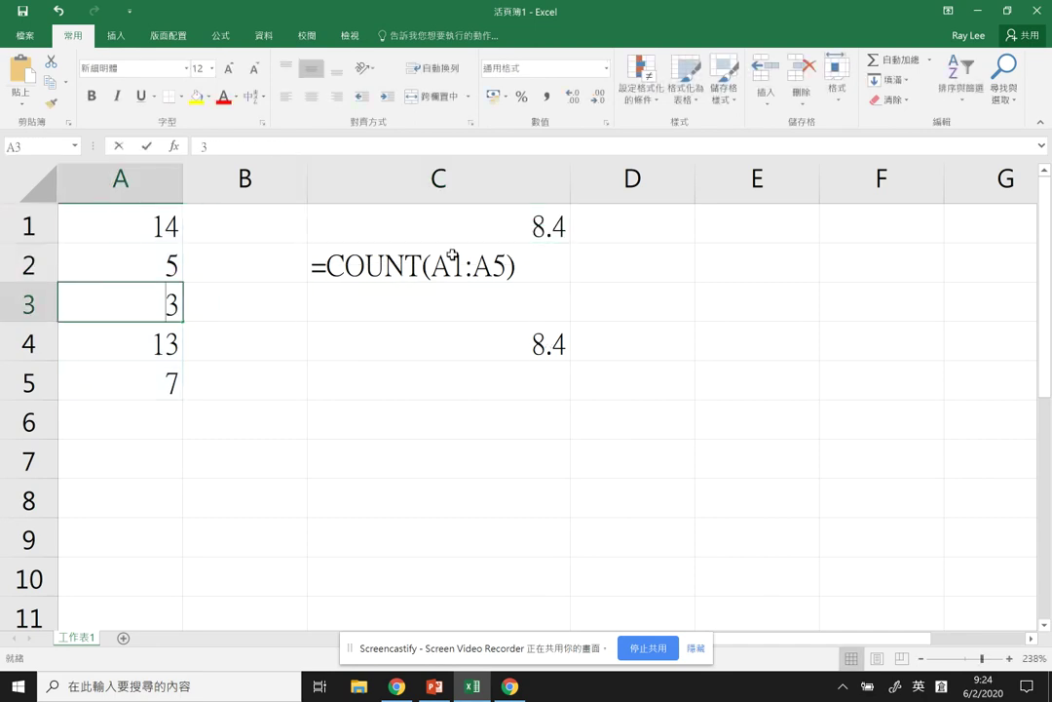
text(A)
key(Return)
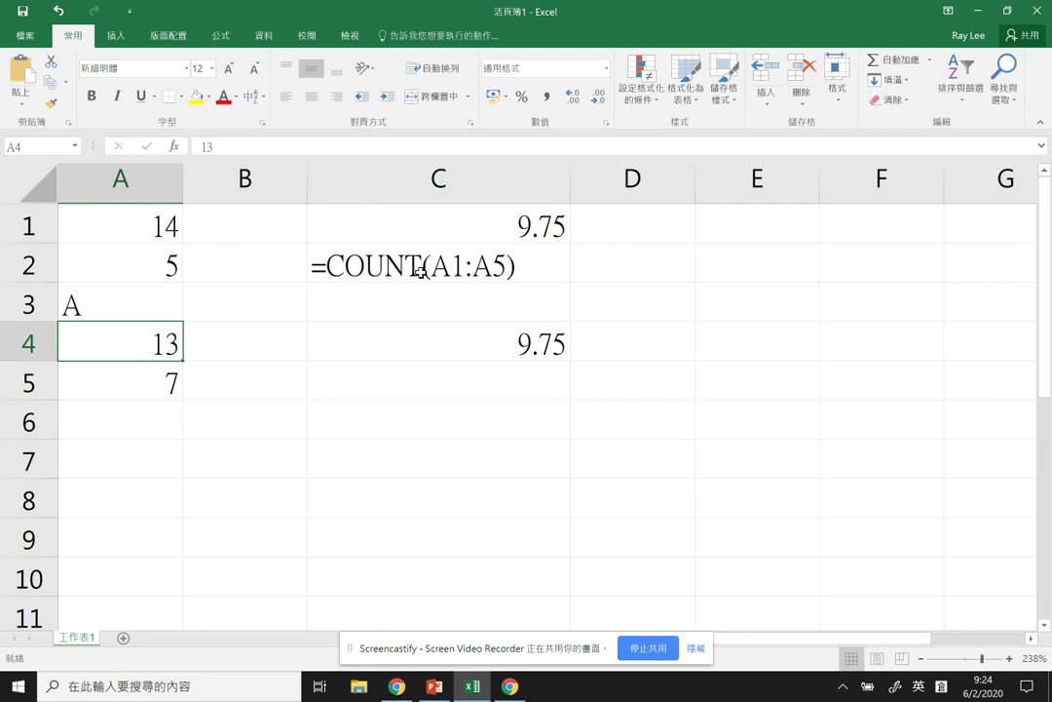
key(ctrl+z)
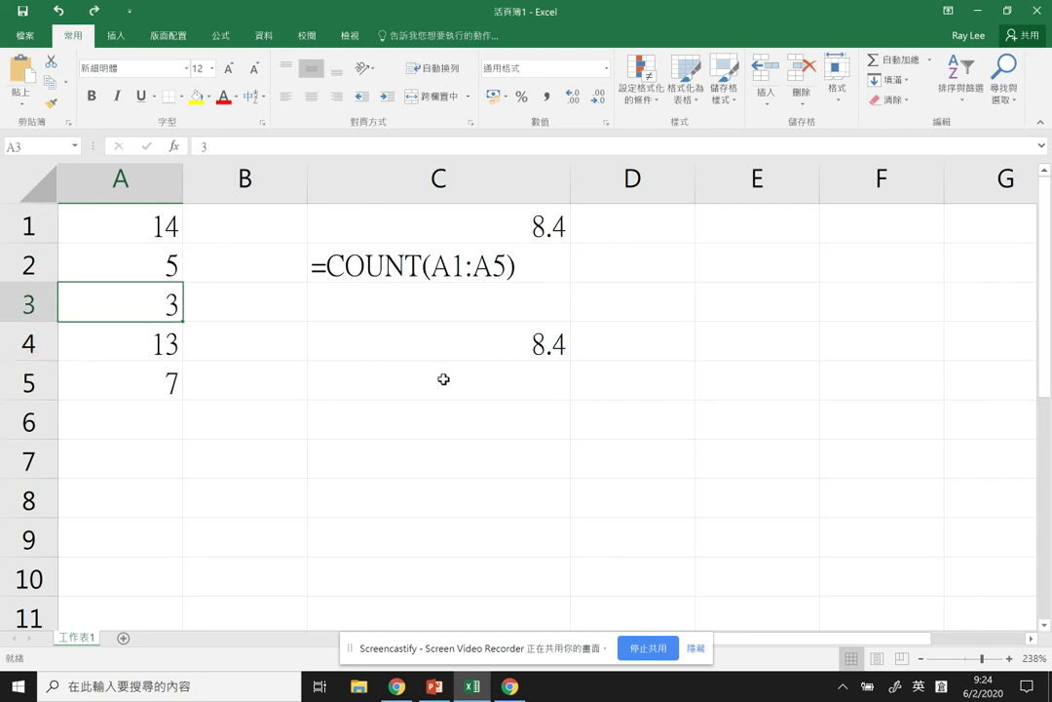
- Turn the SUM/COUNT formula in C4 and the AVERAGE formula in C1 into plain text with leading apostrophes
double_click(506, 351)
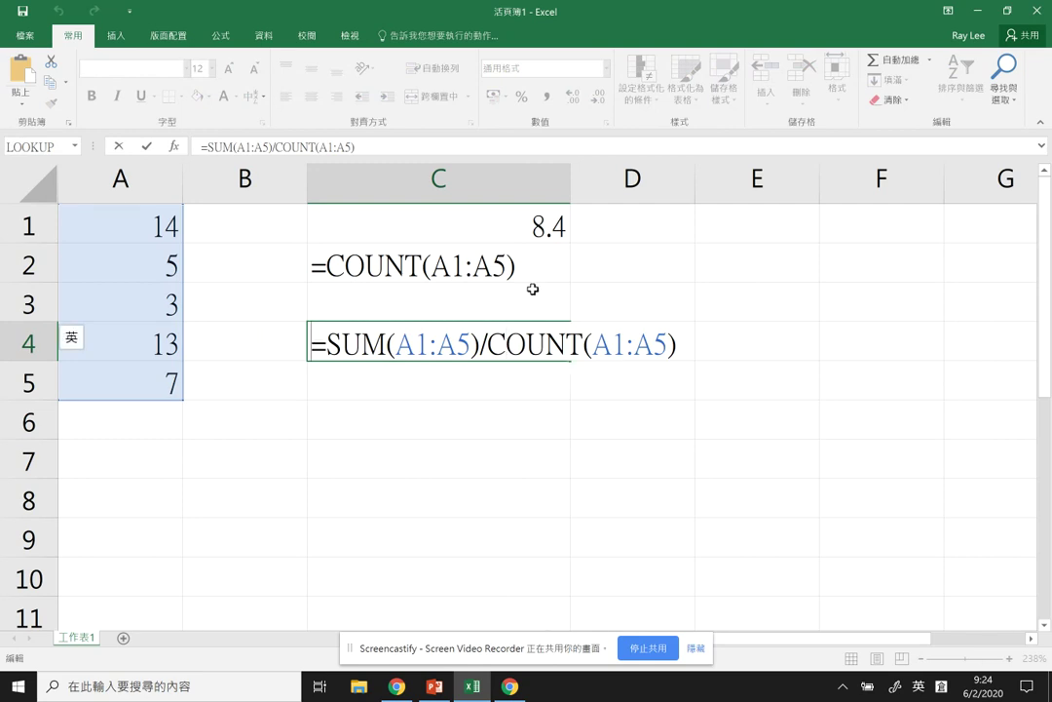
key(Return)
double_click(478, 233)
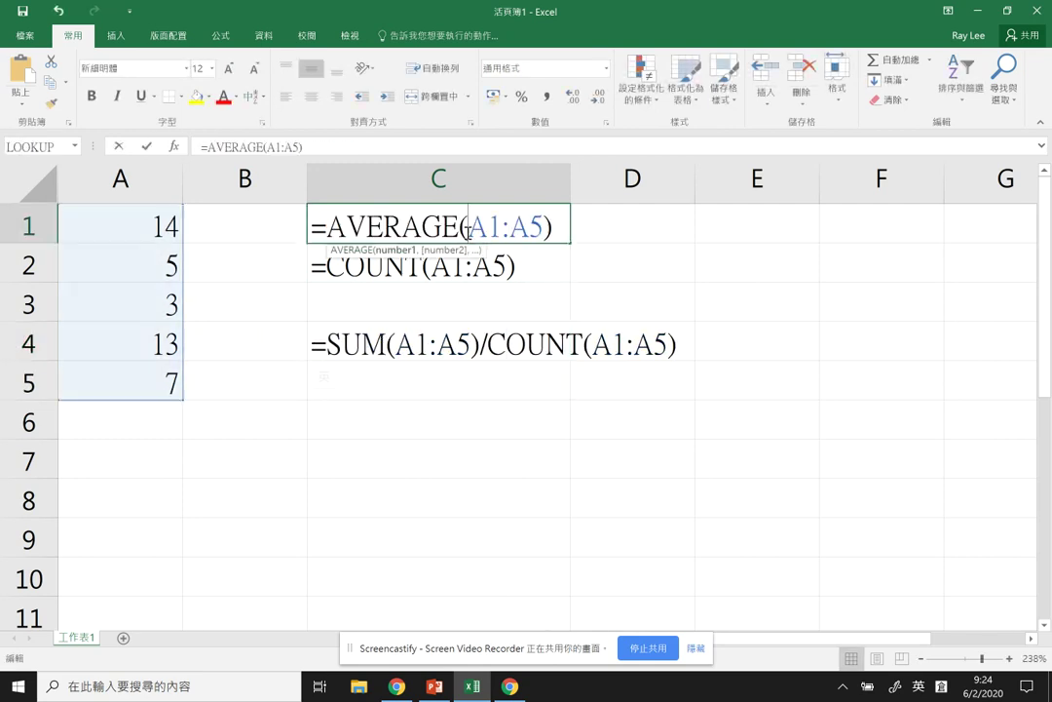
click(316, 225)
text(')
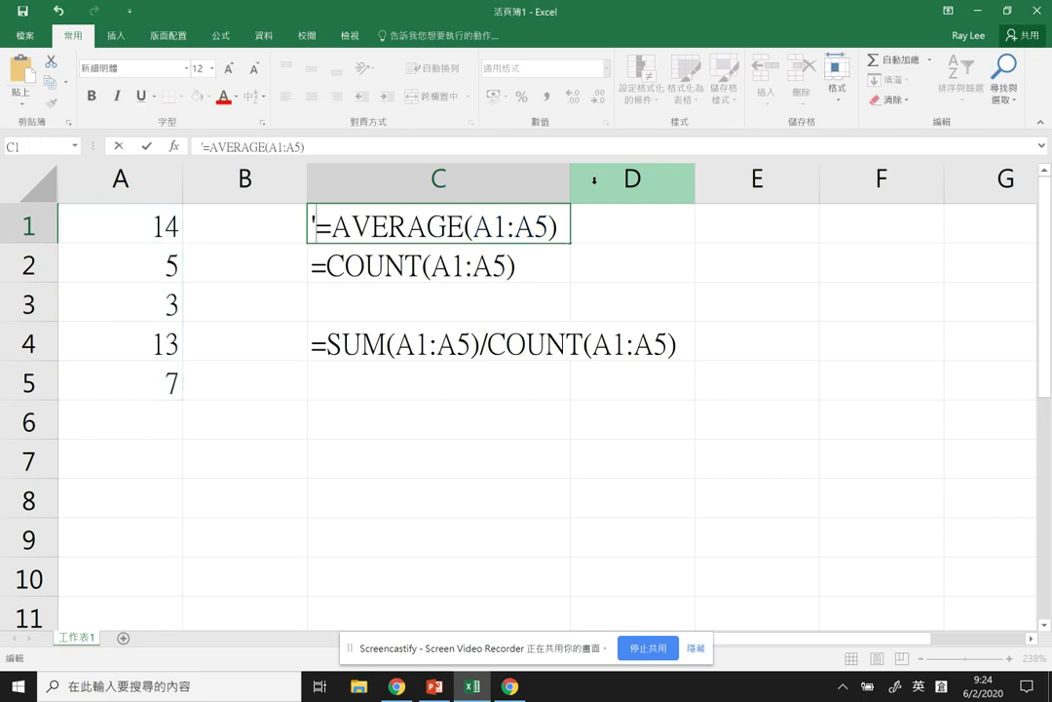
key(Return)
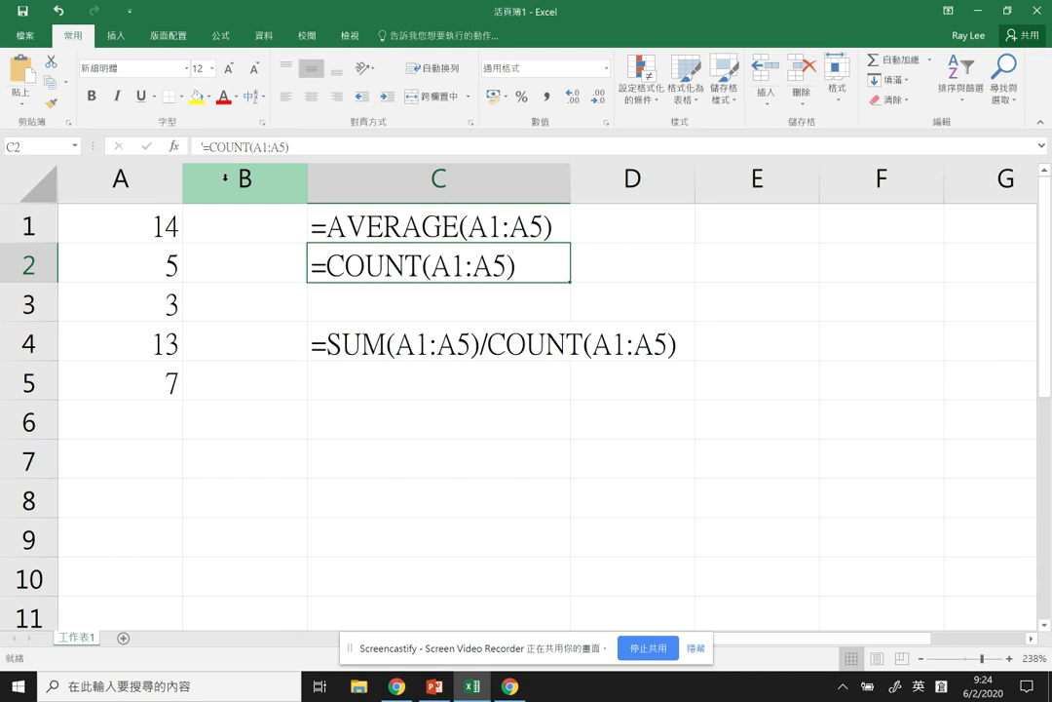
- Move the SUM/COUNT formula text from cell C4 to cell C3
click(315, 345)
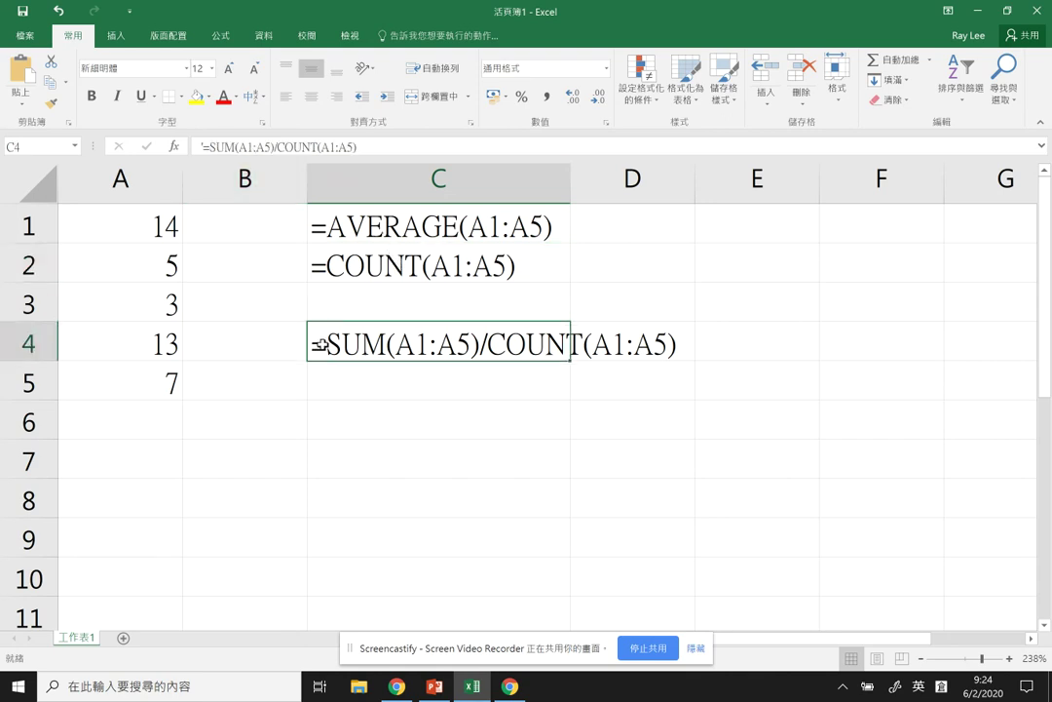
key(ctrl+c)
click(351, 302)
click(355, 331)
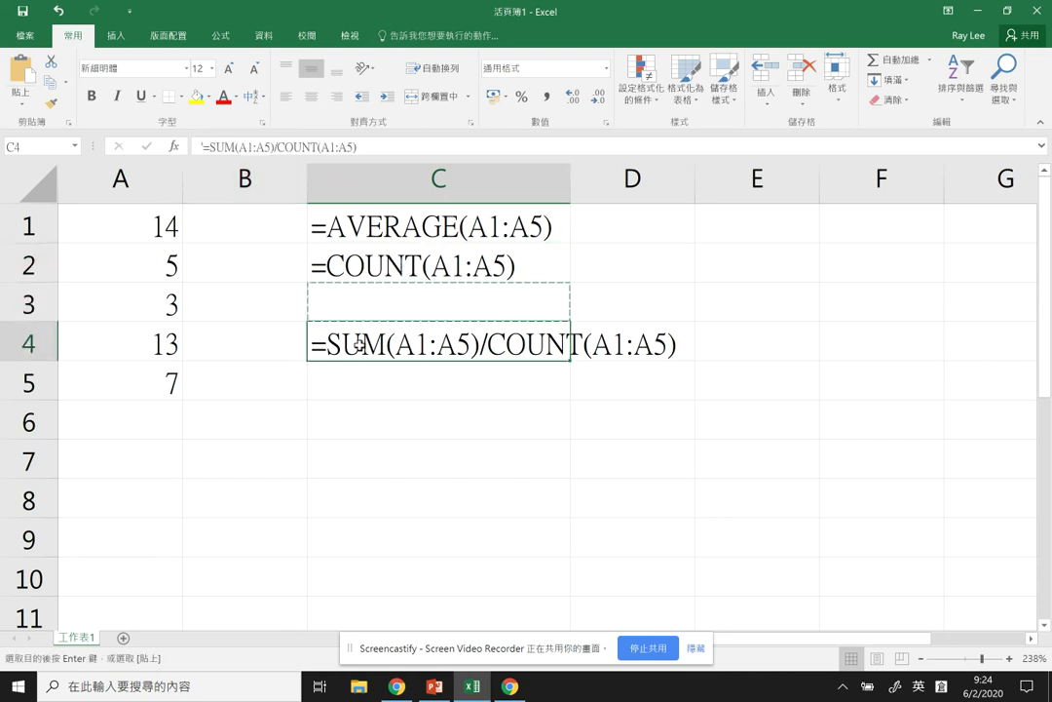
drag(352, 321, 348, 304)
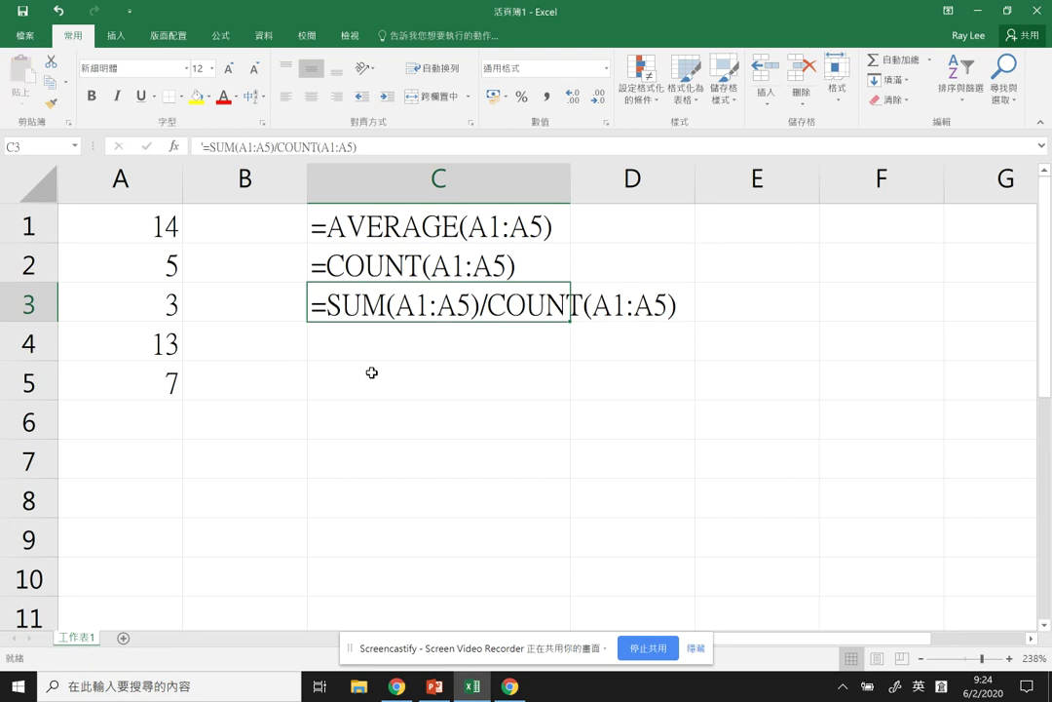
- Begin a COUNTIF formula in cell C5, up to its opening parenthesis
click(384, 364)
text(=COUNTIF()
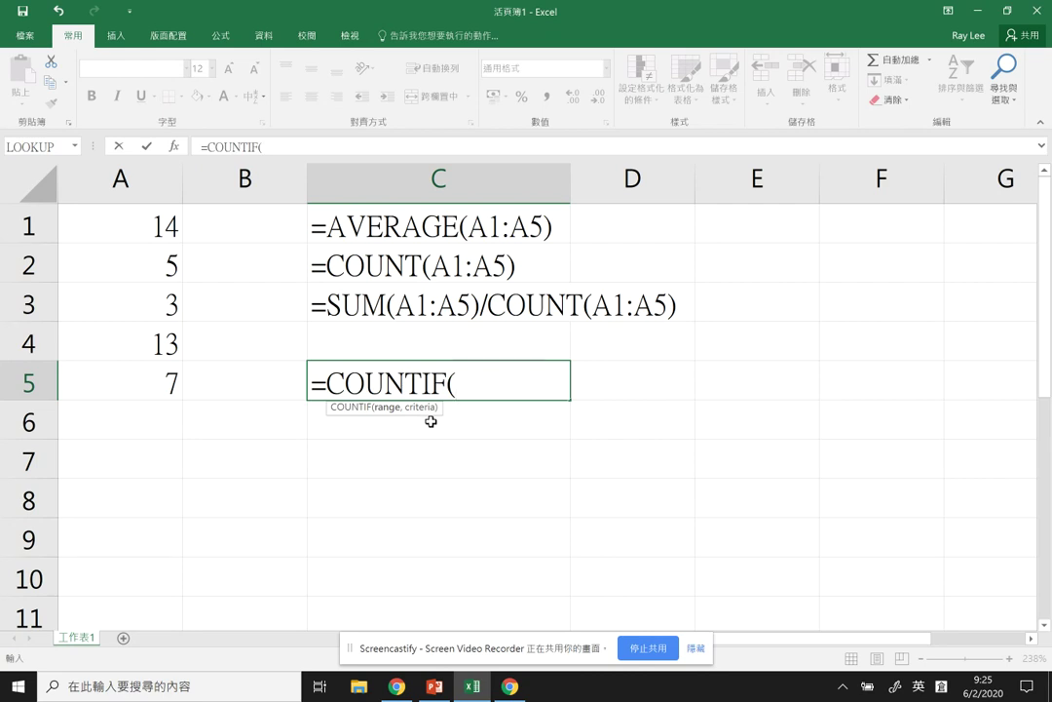
- Try the single cells A1,A2 and A1,A3 as COUNTIF arguments in C5, and erase them
text(A1,A2.)
key(BackSpace)
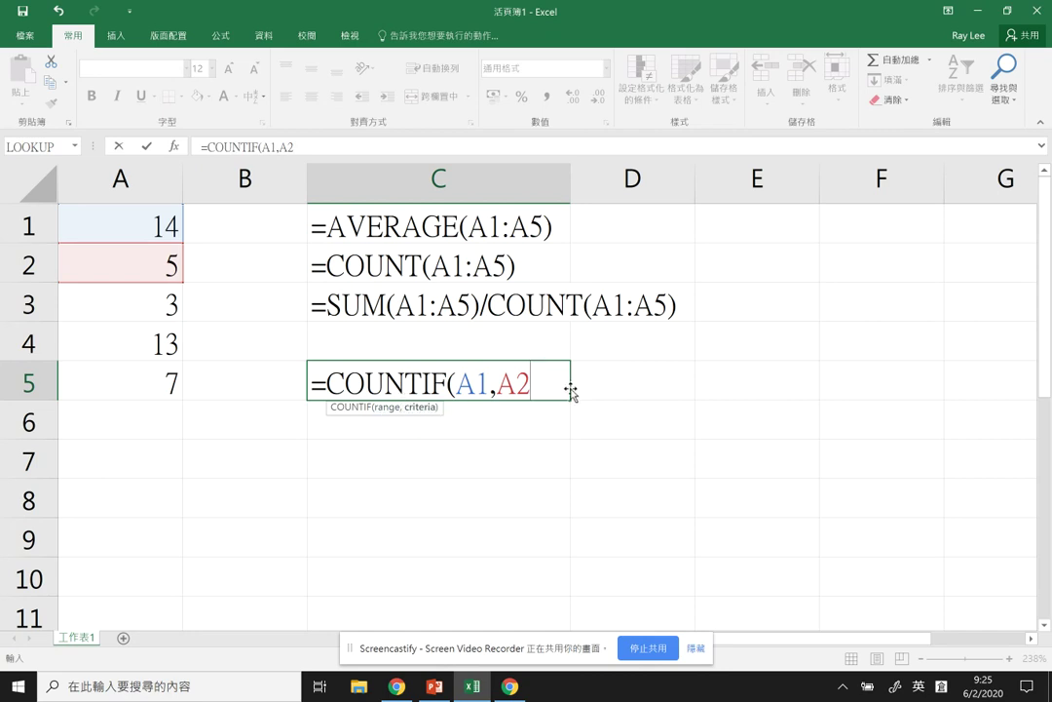
key(BackSpace)
key(BackSpace)
key(BackSpace)
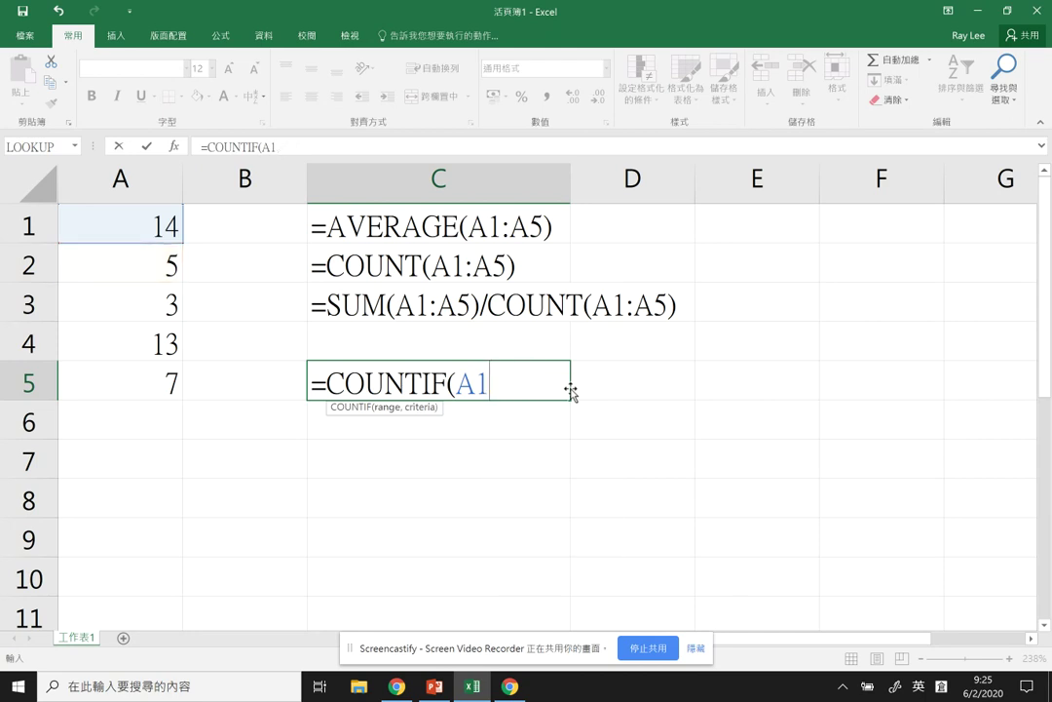
text(,A3)
key(BackSpace)
key(BackSpace)
key(BackSpace)
key(BackSpace)
key(BackSpace)
key(BackSpace)
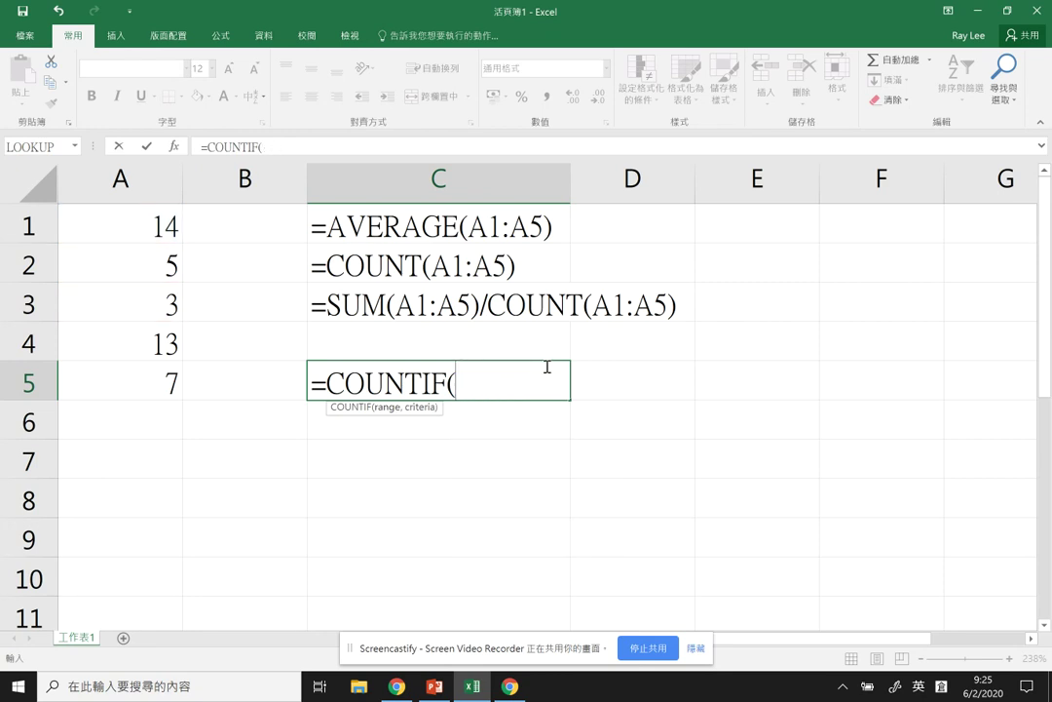
- Complete the formula in C5 as =COUNTIF(A1:A5,">6") by picking the range A1:A5 and adding the criterion
click(161, 236)
drag(162, 248, 165, 376)
text(,)
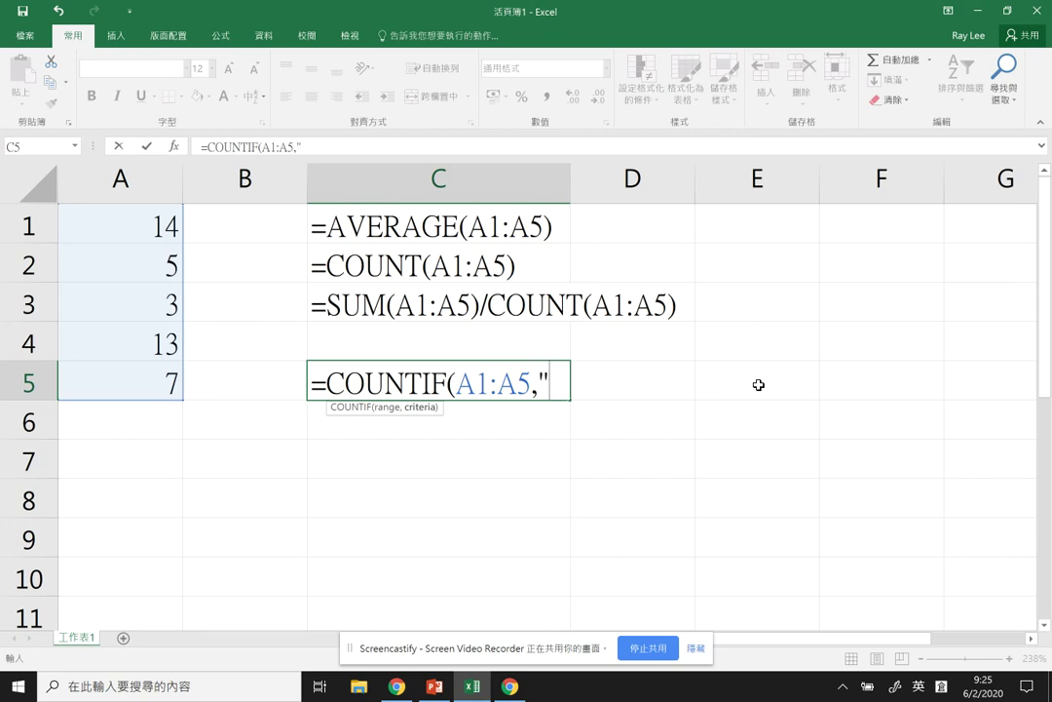
text(>6")
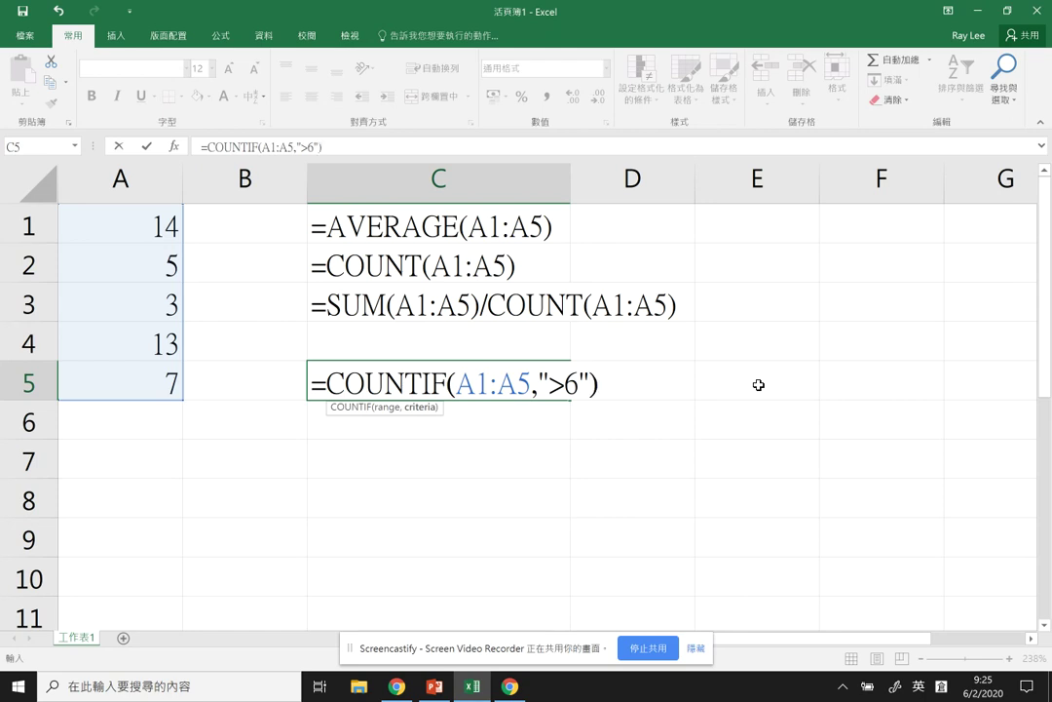
text())
key(Return)
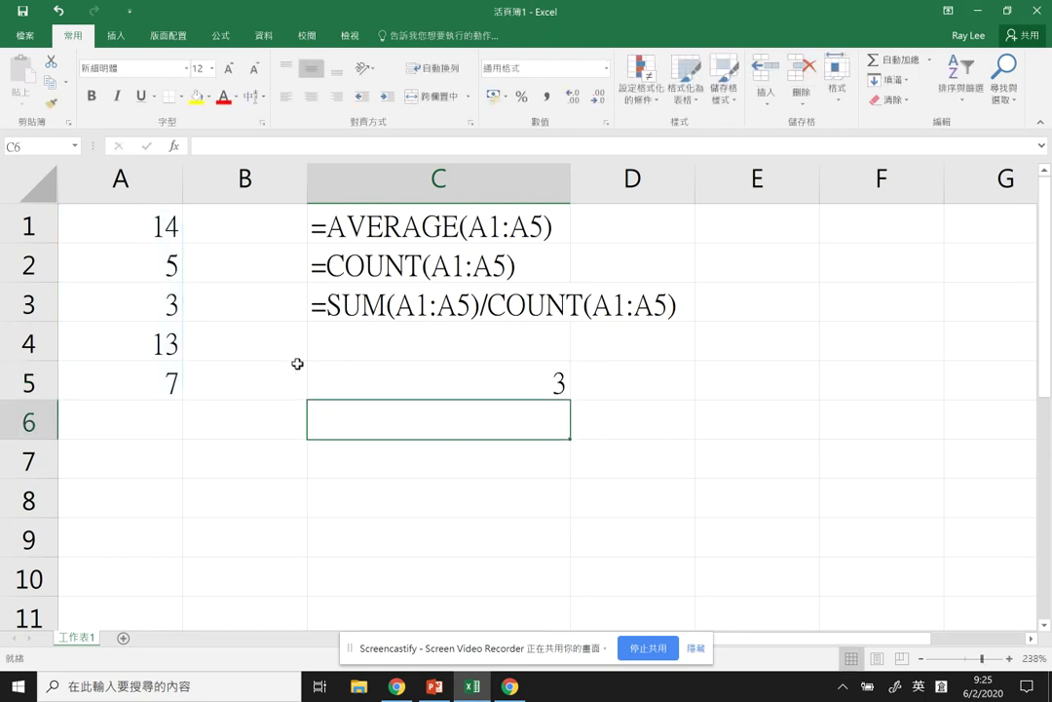
- Check the values above 6 in column A, and set cell A4 to 1
click(90, 341)
click(160, 372)
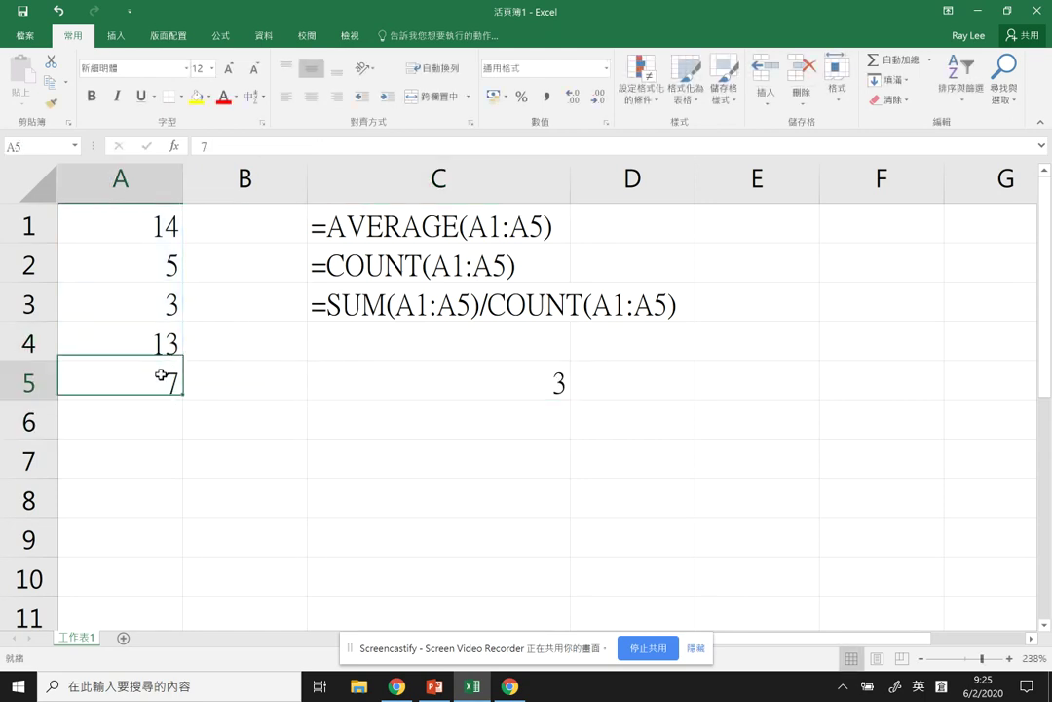
click(144, 231)
click(156, 346)
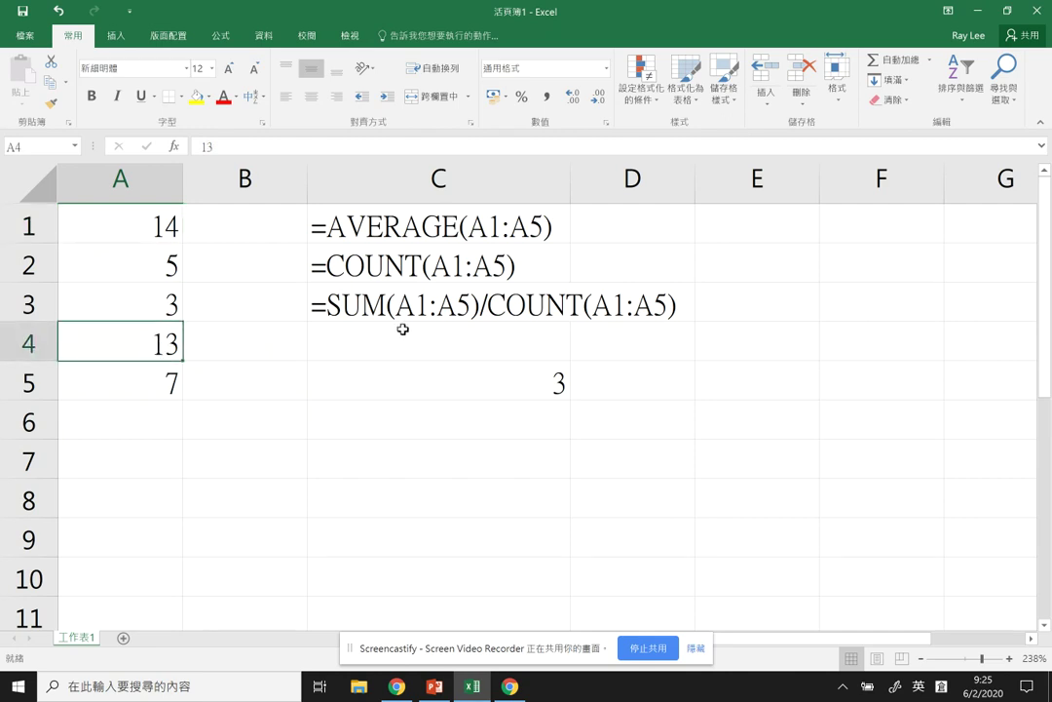
text(1)
key(Return)
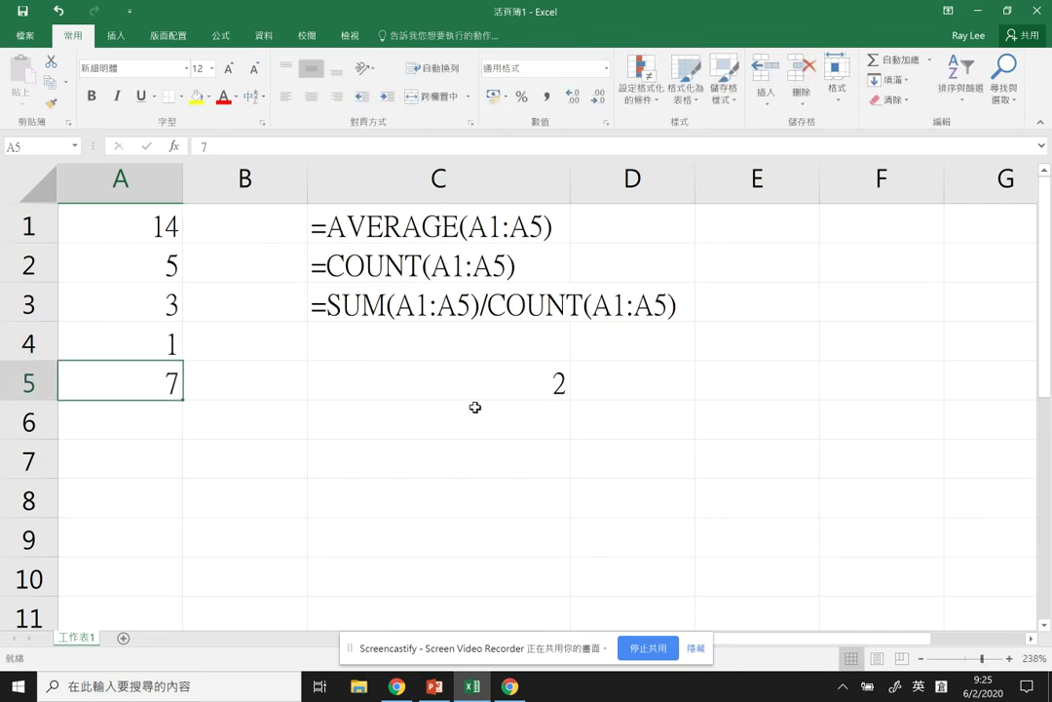
- Set cell A4 to 15 and cell A3 to 11
click(164, 338)
text(15)
key(Up)
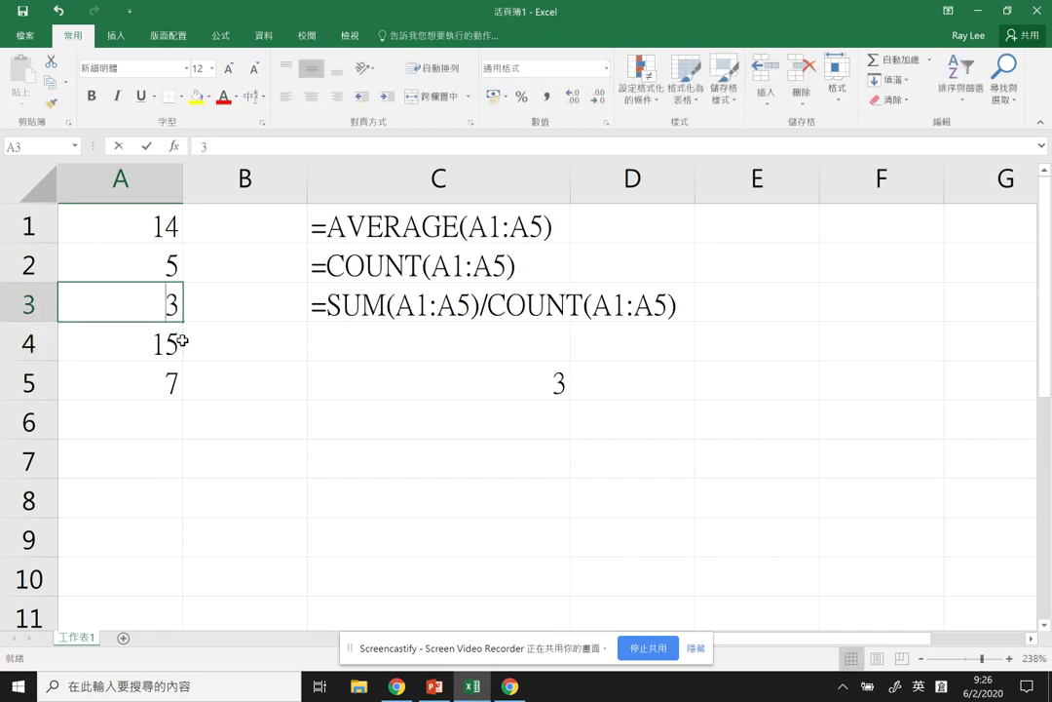
text(11)
key(Return)
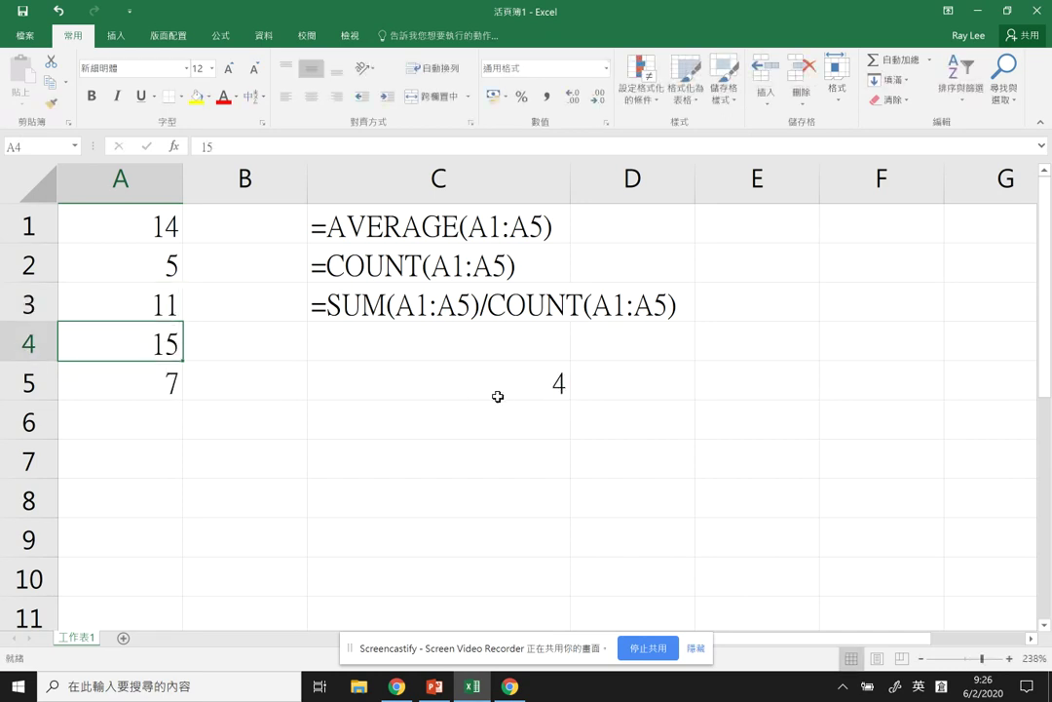
- Turn the COUNTIF formula in C5 into plain text with a leading apostrophe
click(452, 397)
double_click(448, 383)
click(312, 388)
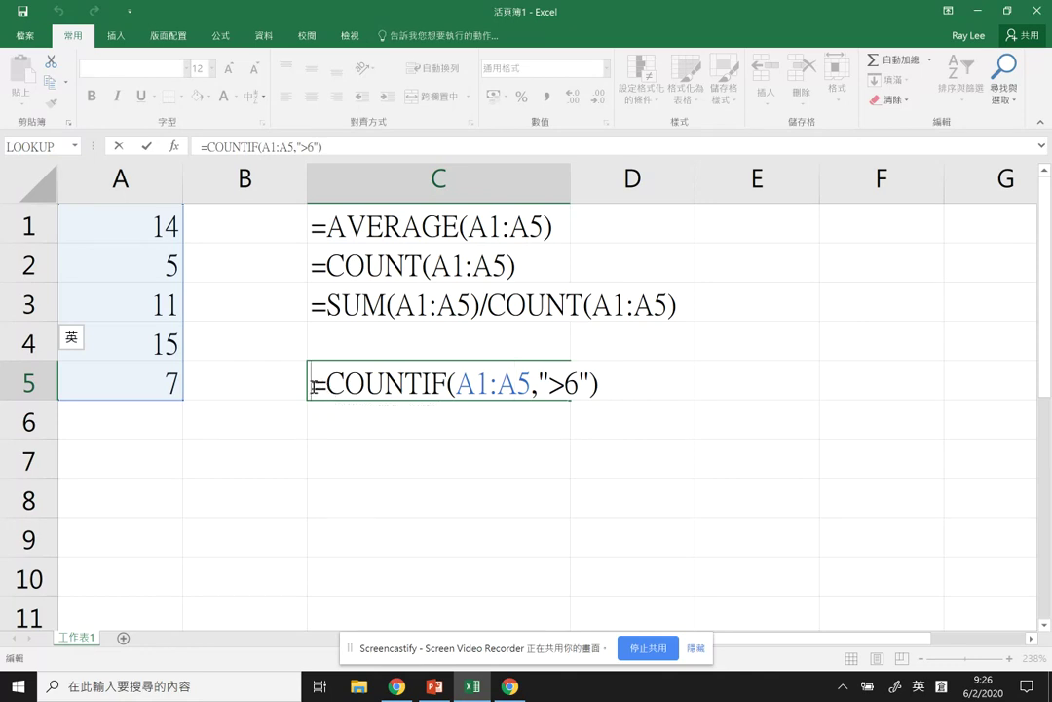
key(Return)
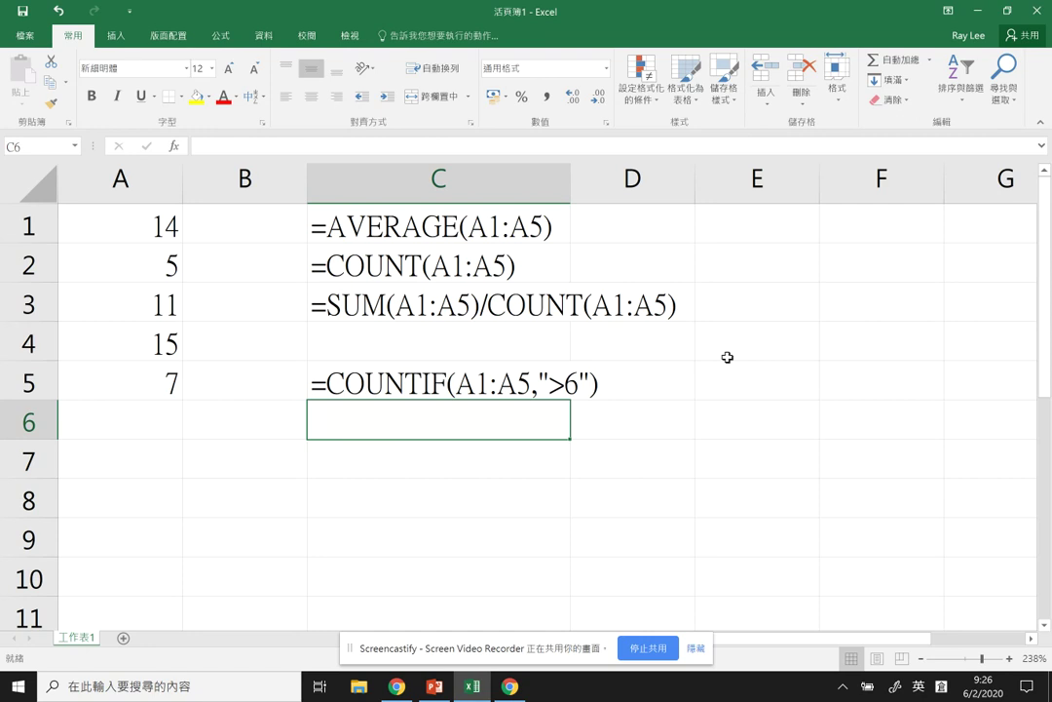
- Enter the formula =COUNTIF(A1:A5,"ABS") in cell C6
text(=COUNTIG()
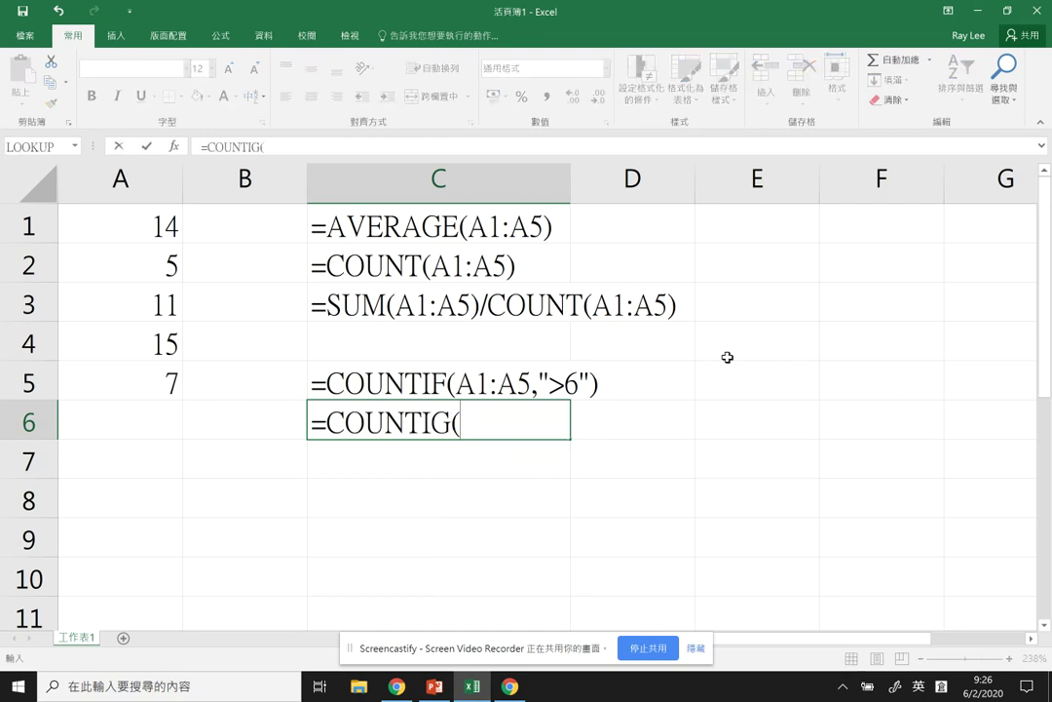
key(BackSpace)
key(BackSpace)
text(F(A1:A5,)
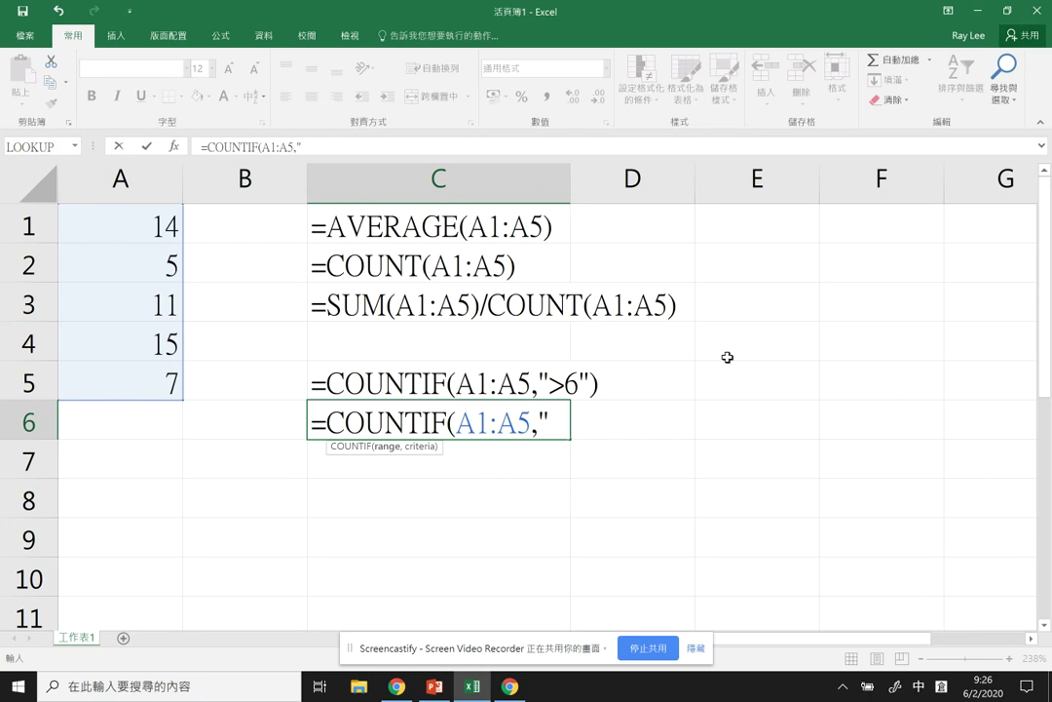
text(ABS)
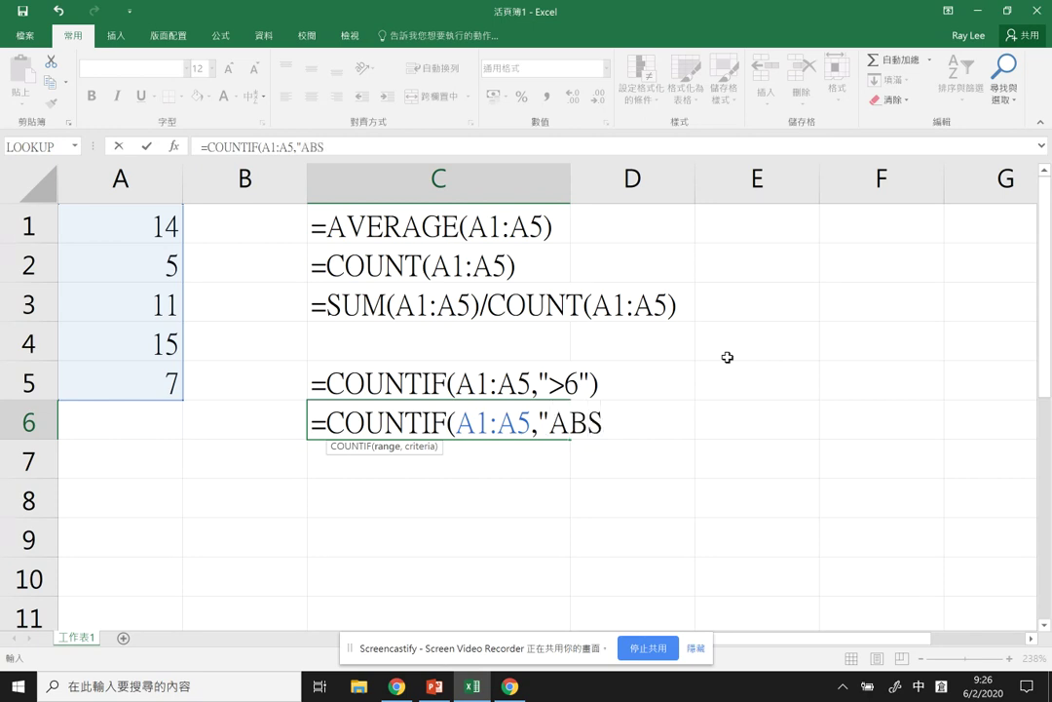
text())
key(Return)
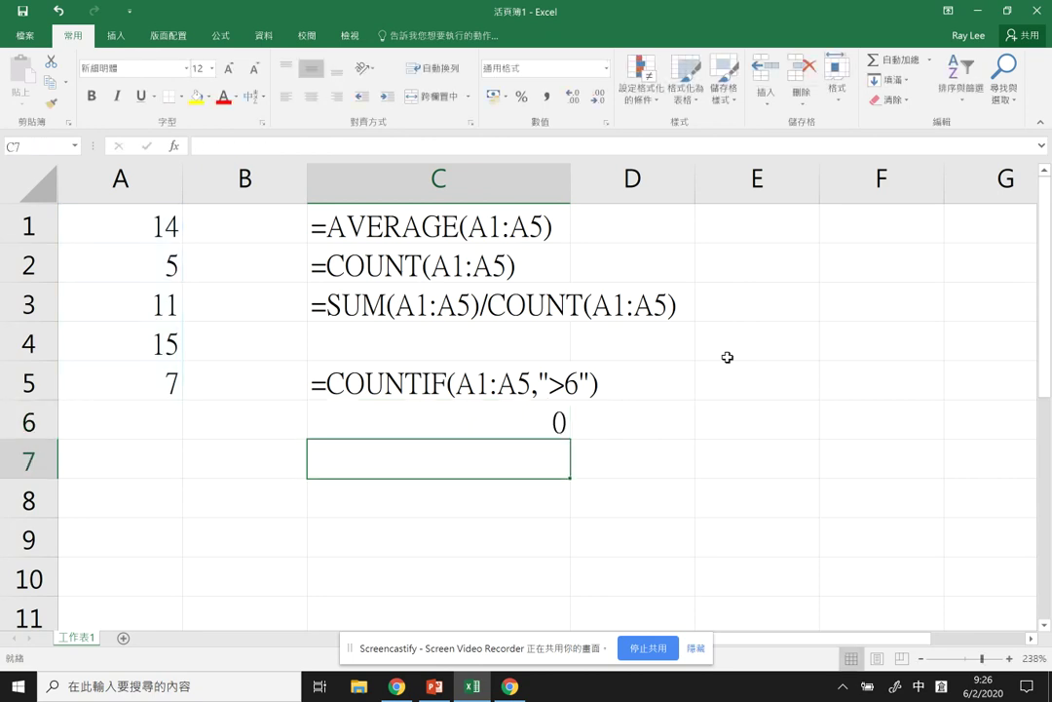
- Enter ABS in cell A2 to test the text criterion, and undo the entry
click(150, 266)
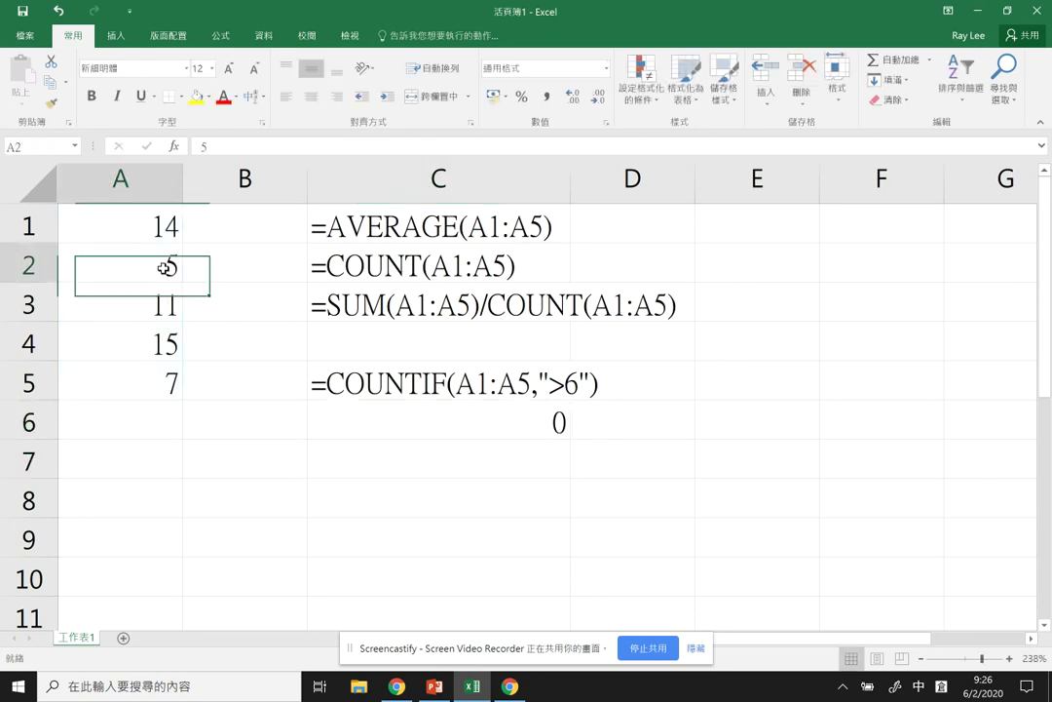
text(ABS)
key(Return)
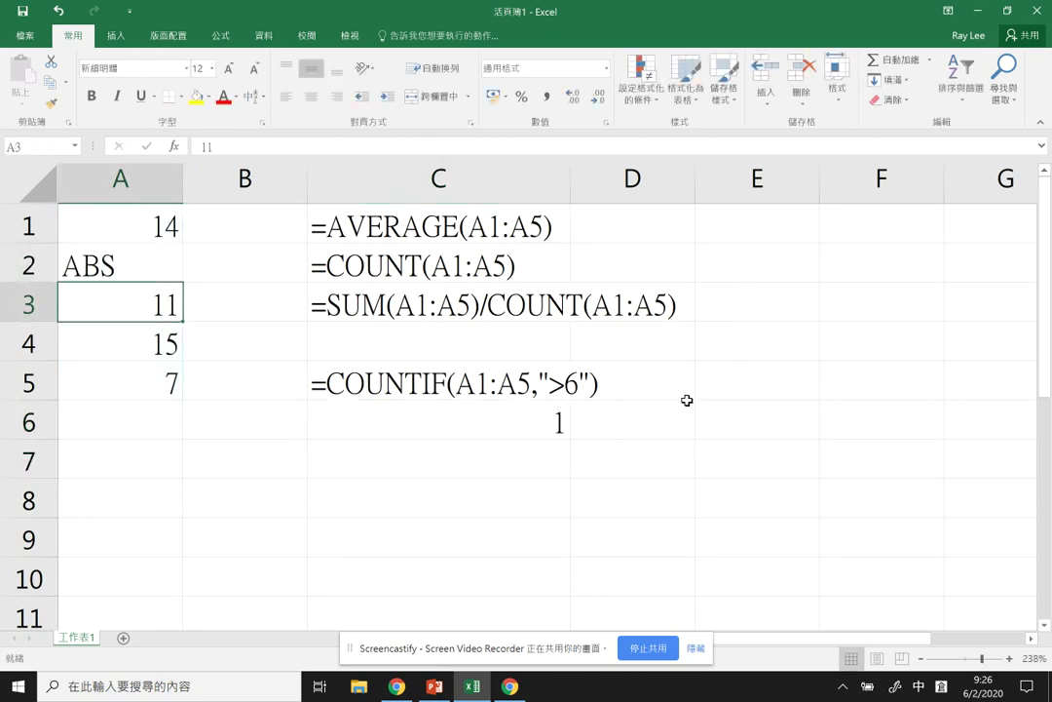
key(ctrl+z)
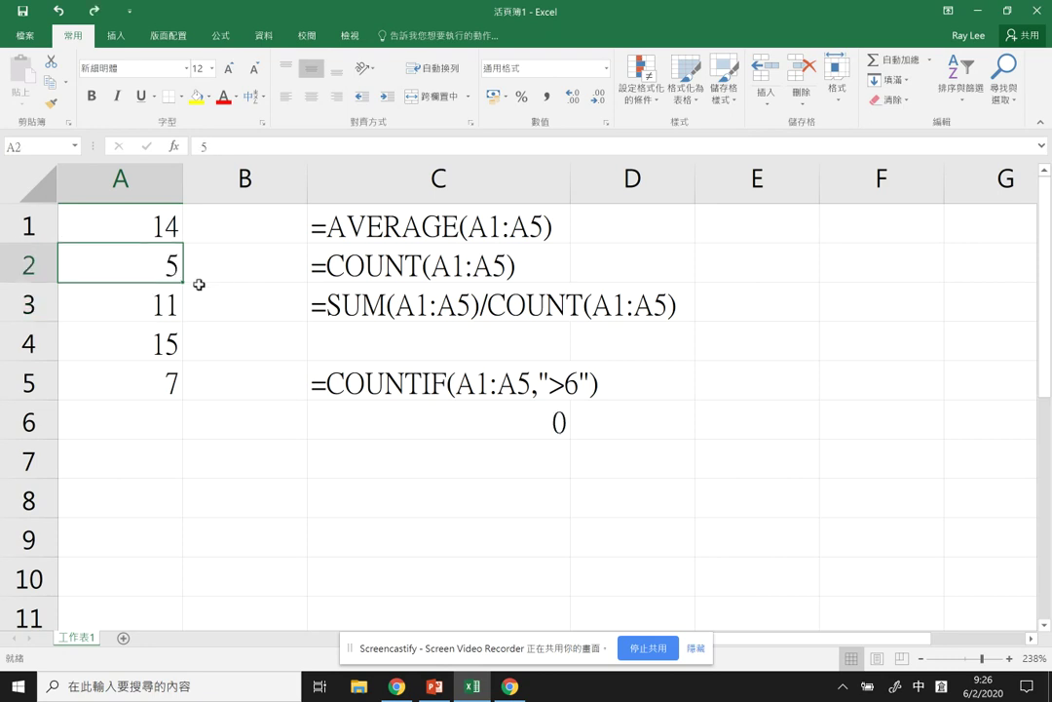
- Turn the COUNTIF formula in cell C6 into plain text with a leading apostrophe
click(488, 408)
double_click(488, 409)
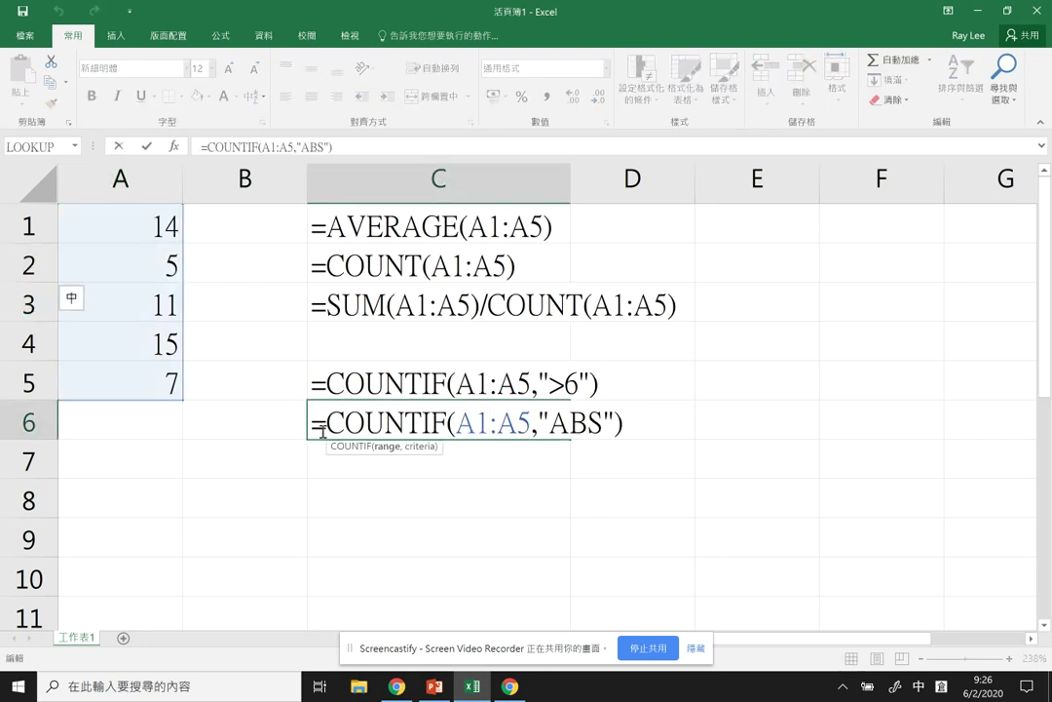
text(')
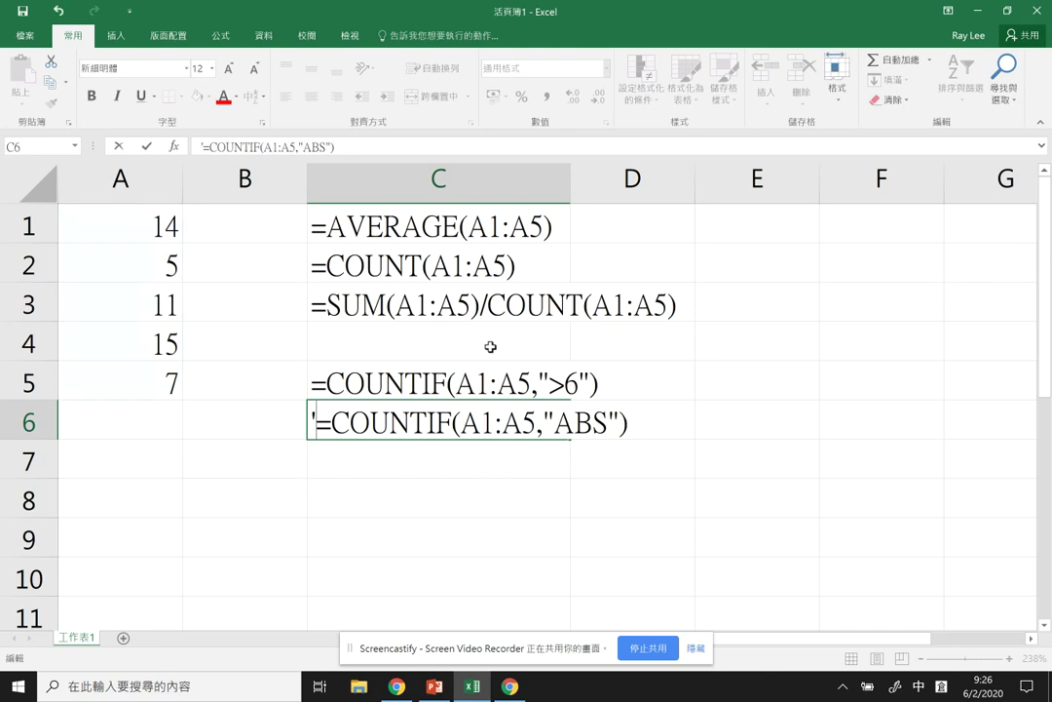
key(Return)
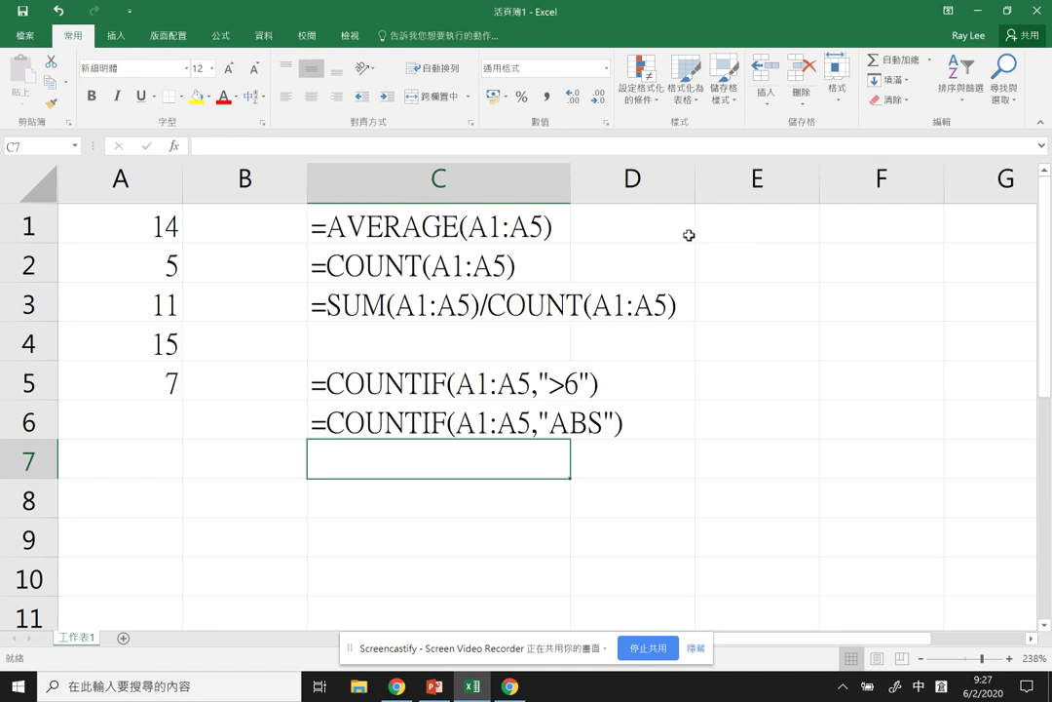
- Enter the formula =MAX(A1:A5) in cell E1, selecting A1:A5 as the range
click(740, 225)
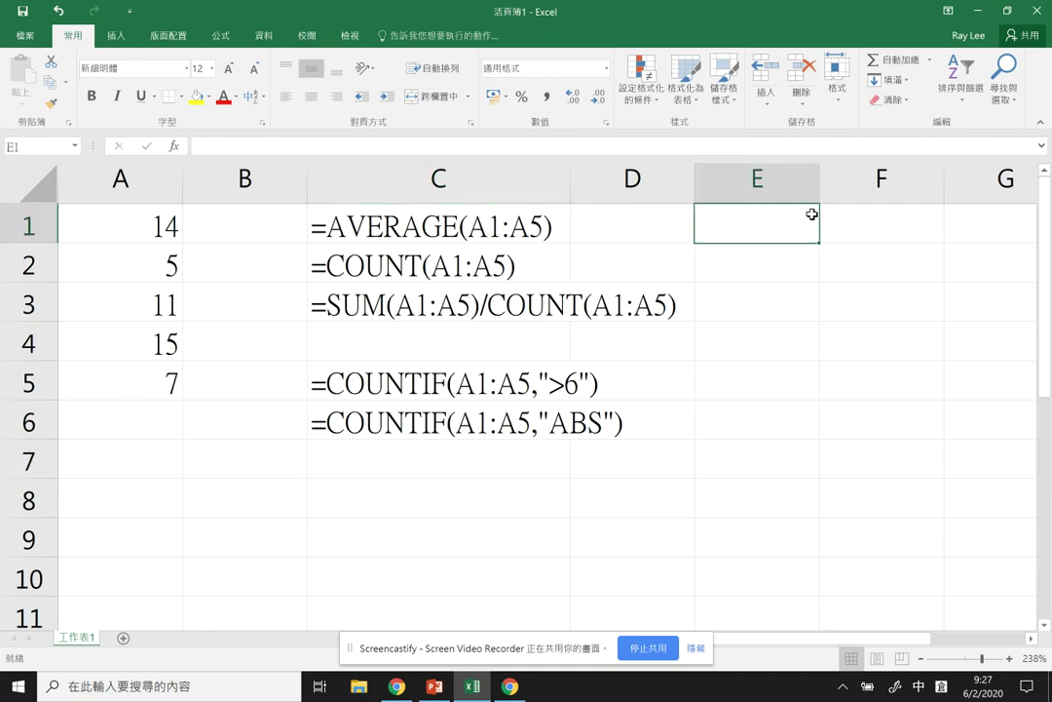
text(MAX)
key(BackSpace)
key(BackSpace)
key(BackSpace)
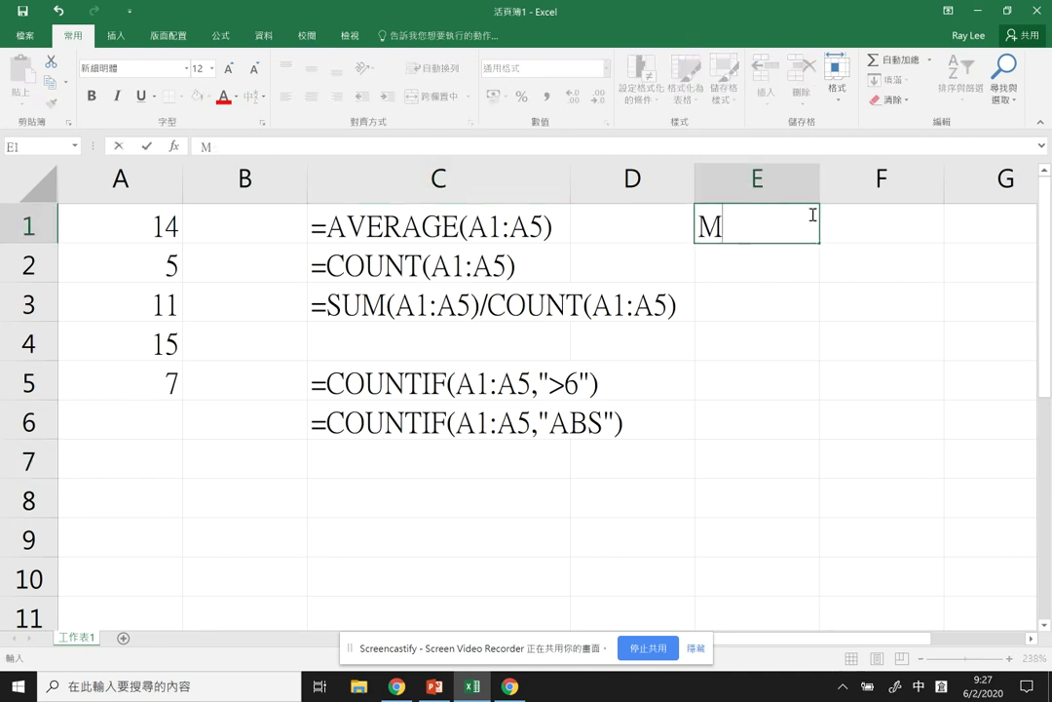
text(=MAX)
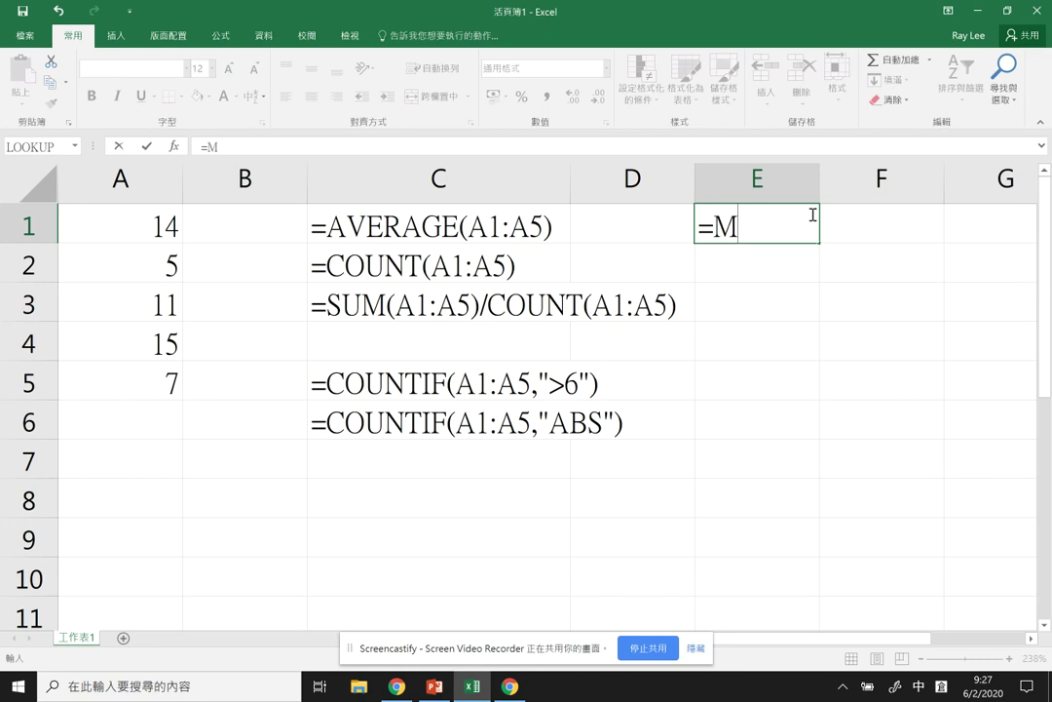
text(()
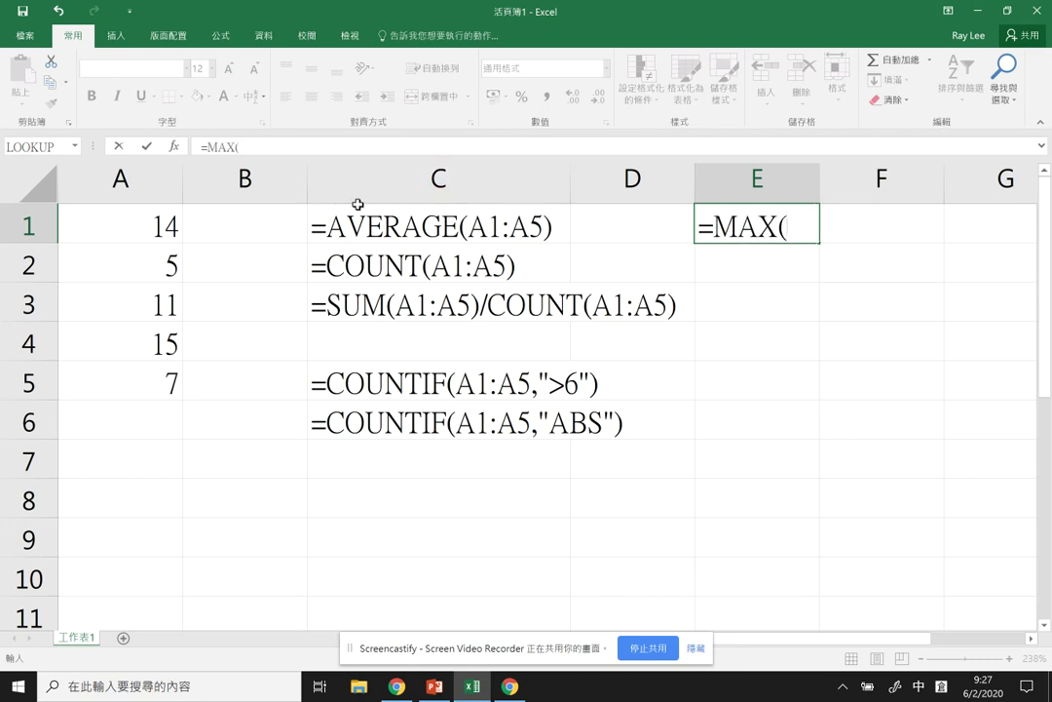
drag(156, 216, 162, 367)
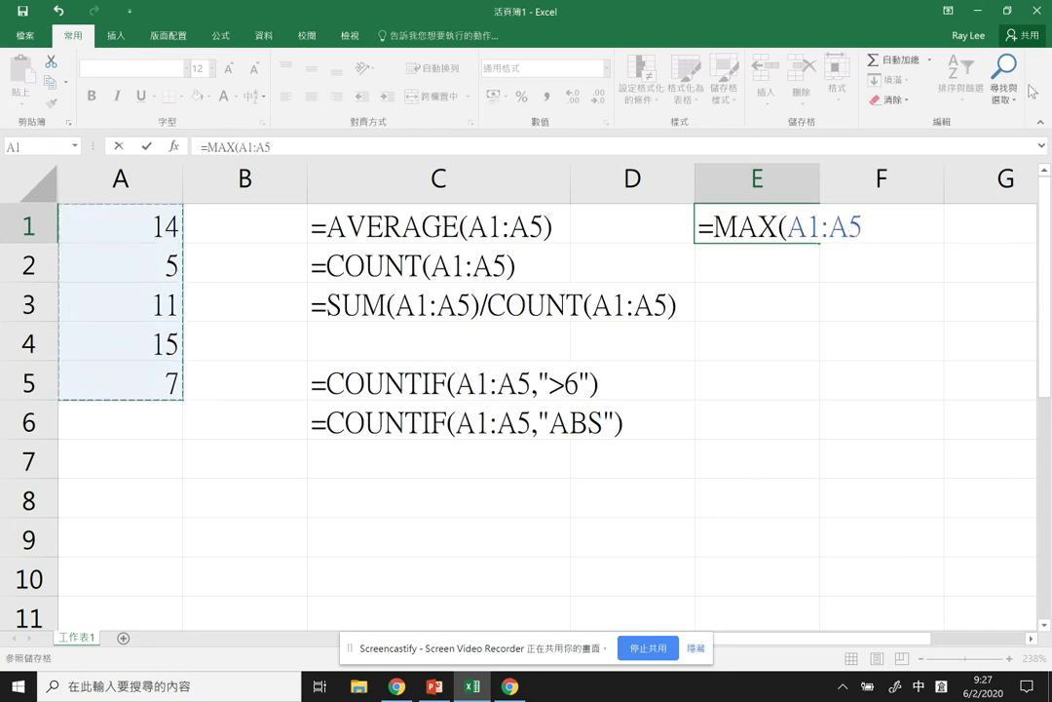
key(Return)
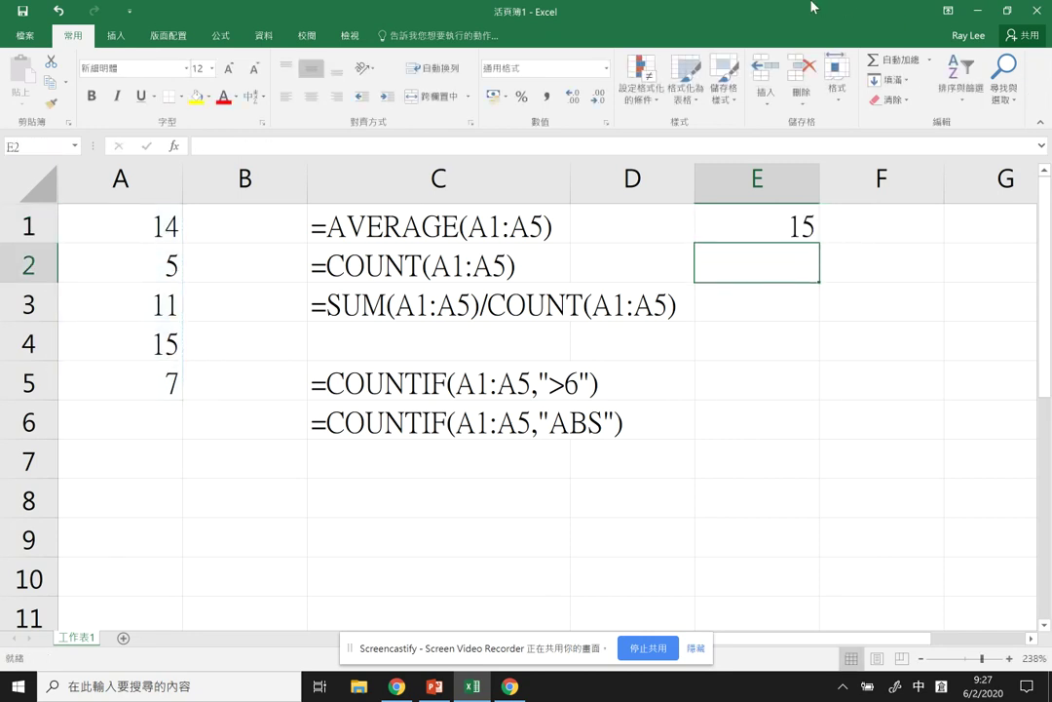
- Inspect the MAX formula in cell E1, and clear the cell
double_click(798, 226)
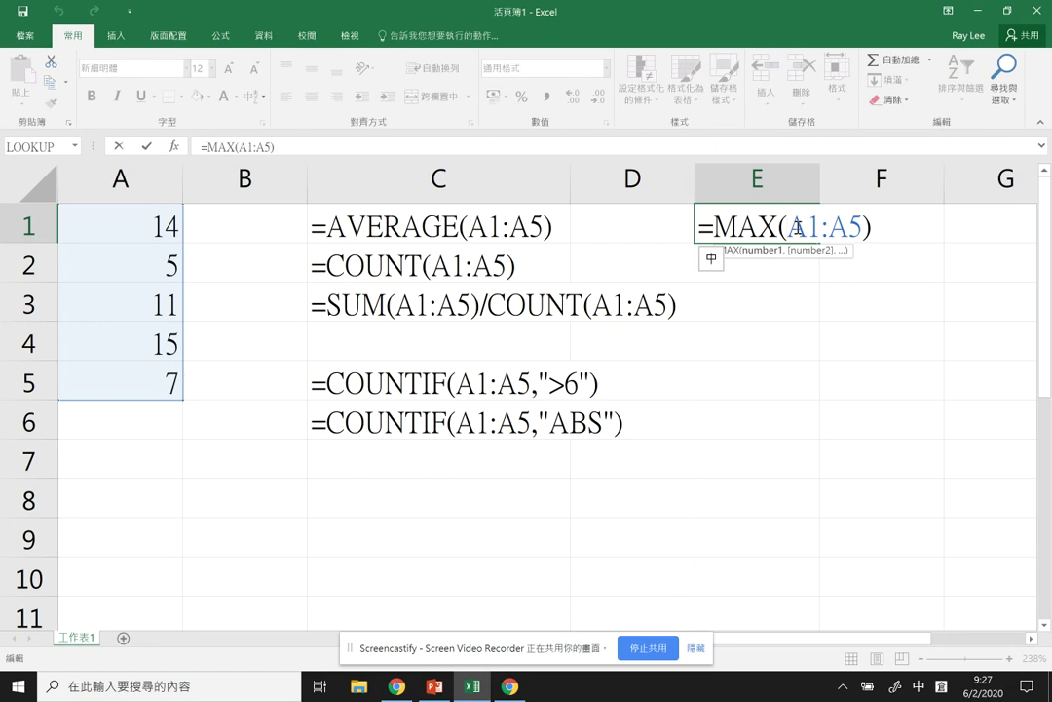
click(235, 146)
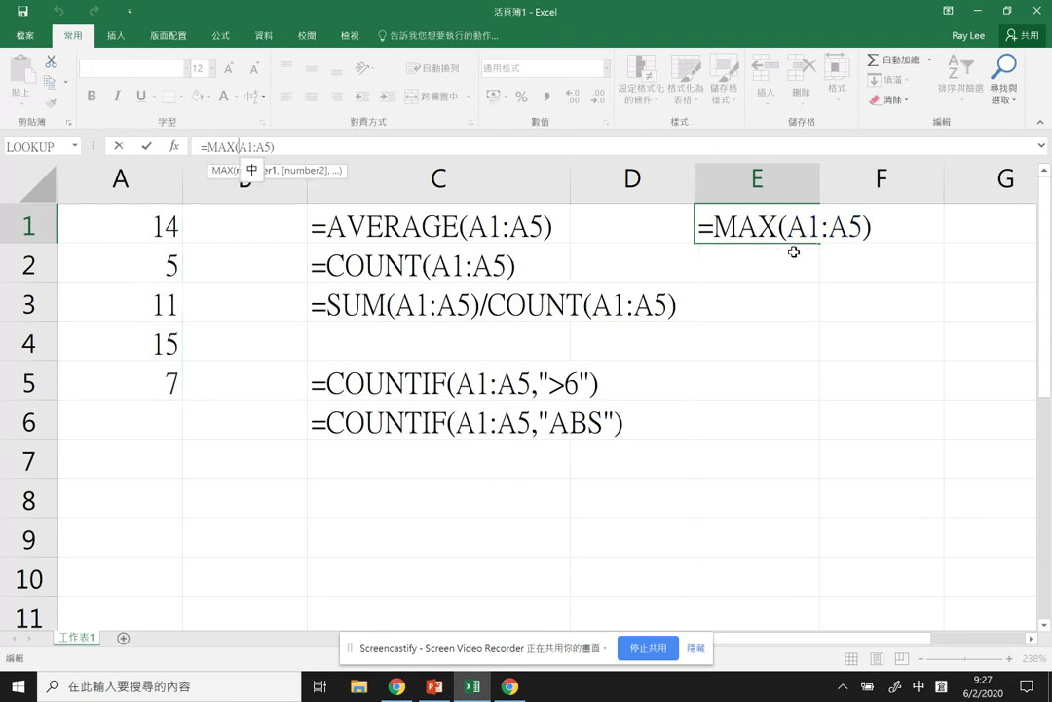
key(Escape)
key(Delete)
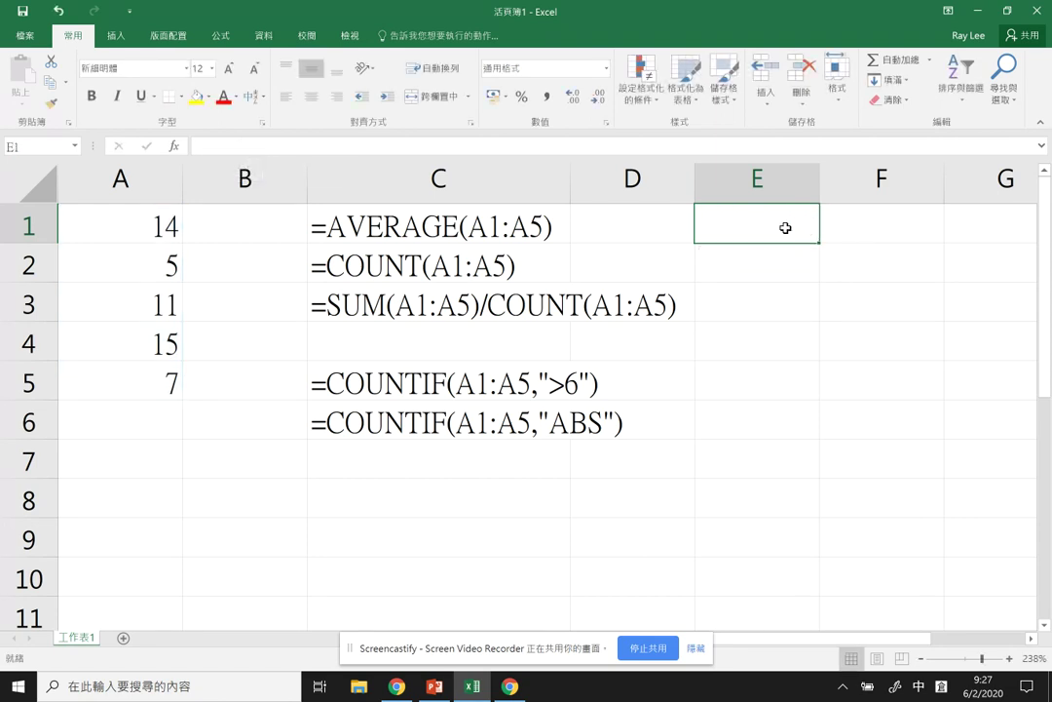
- Enter the formula =MAX(A1:A5) in cell E1 and turn it into plain text with a leading apostrophe
text(=MAX()
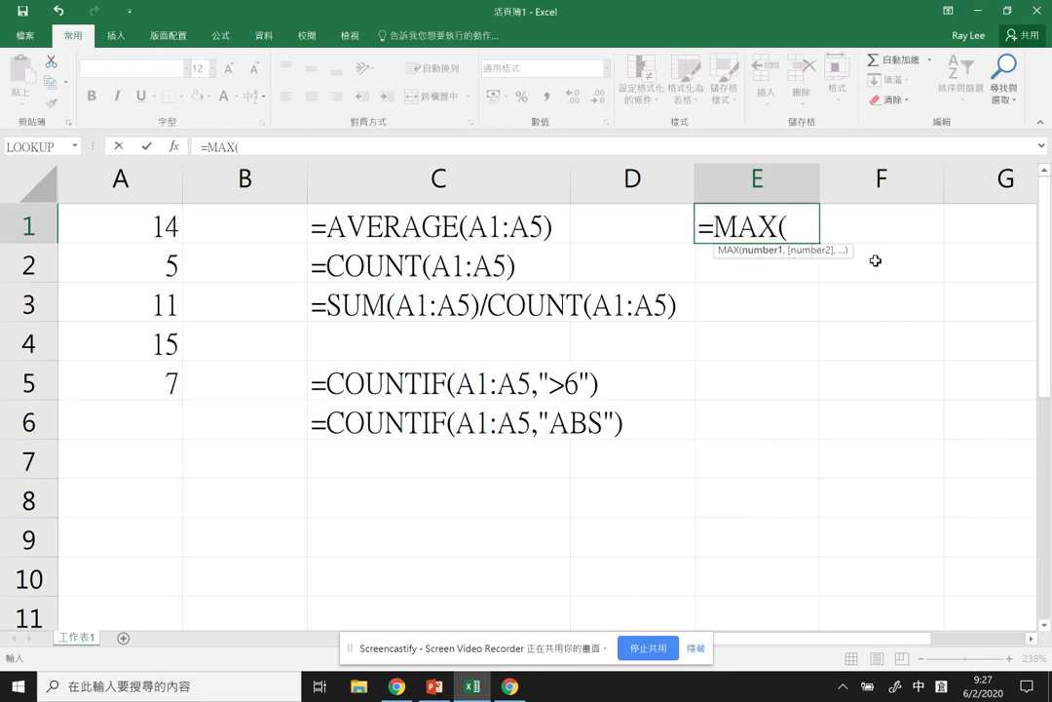
text(A1,A4)
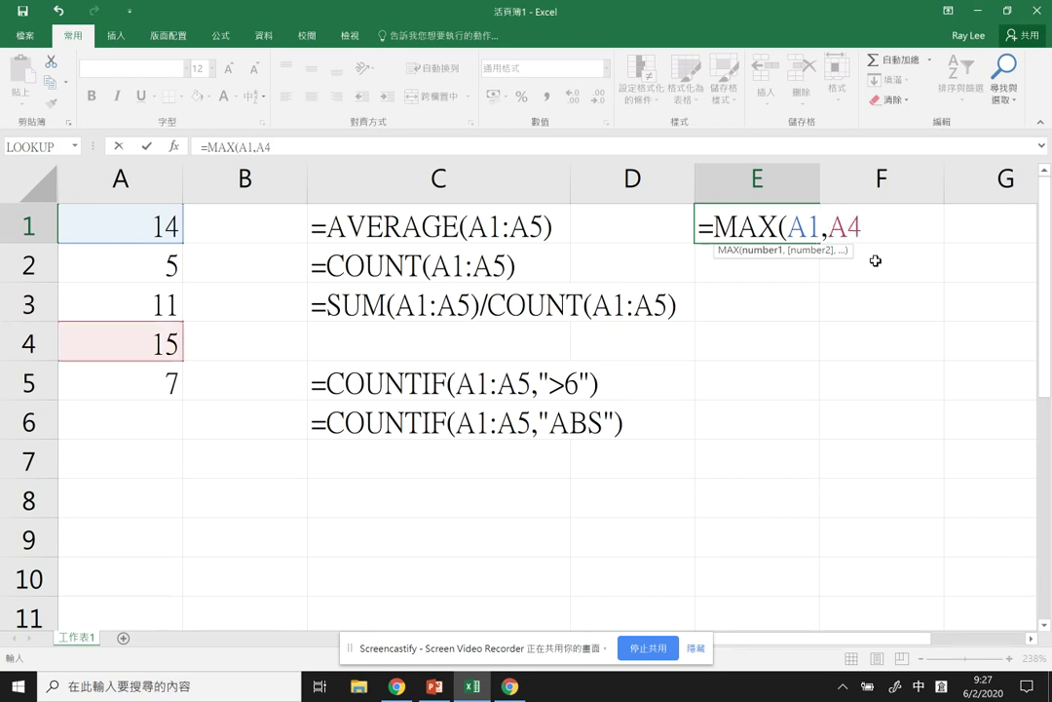
key(BackSpace)
key(BackSpace)
key(BackSpace)
text(:A5))
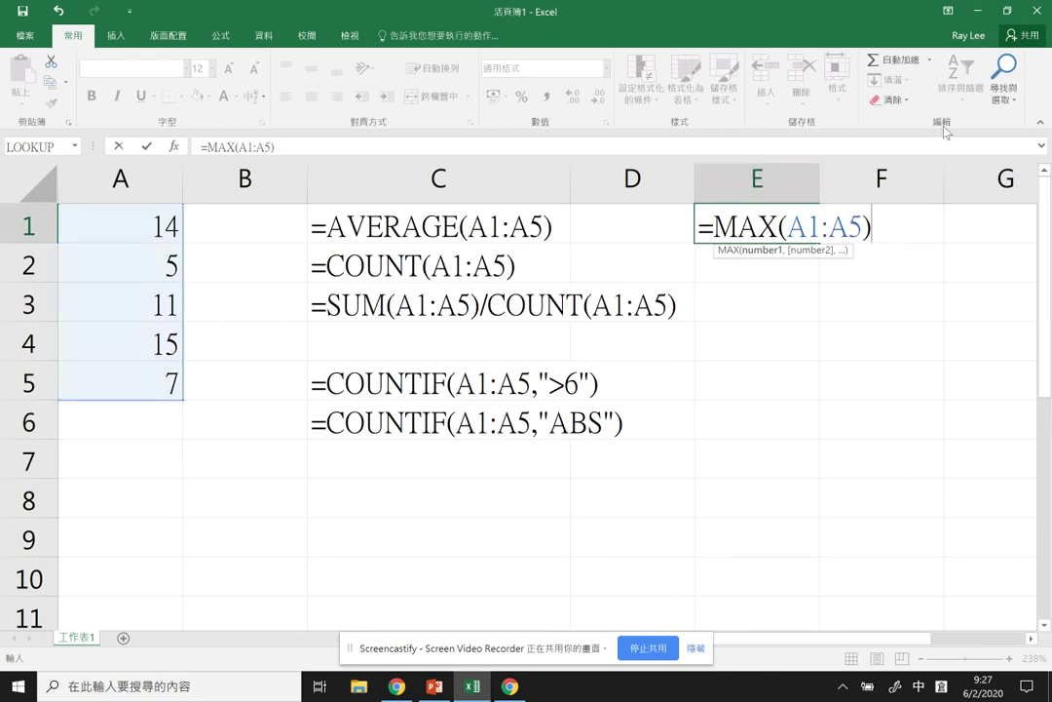
key(Return)
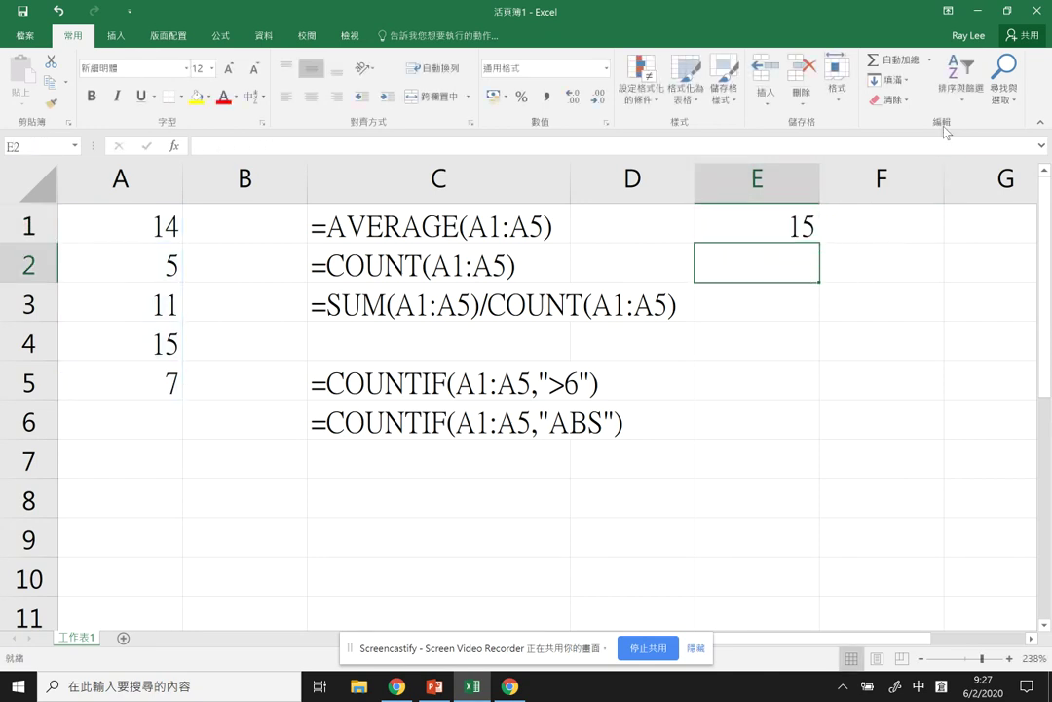
double_click(799, 222)
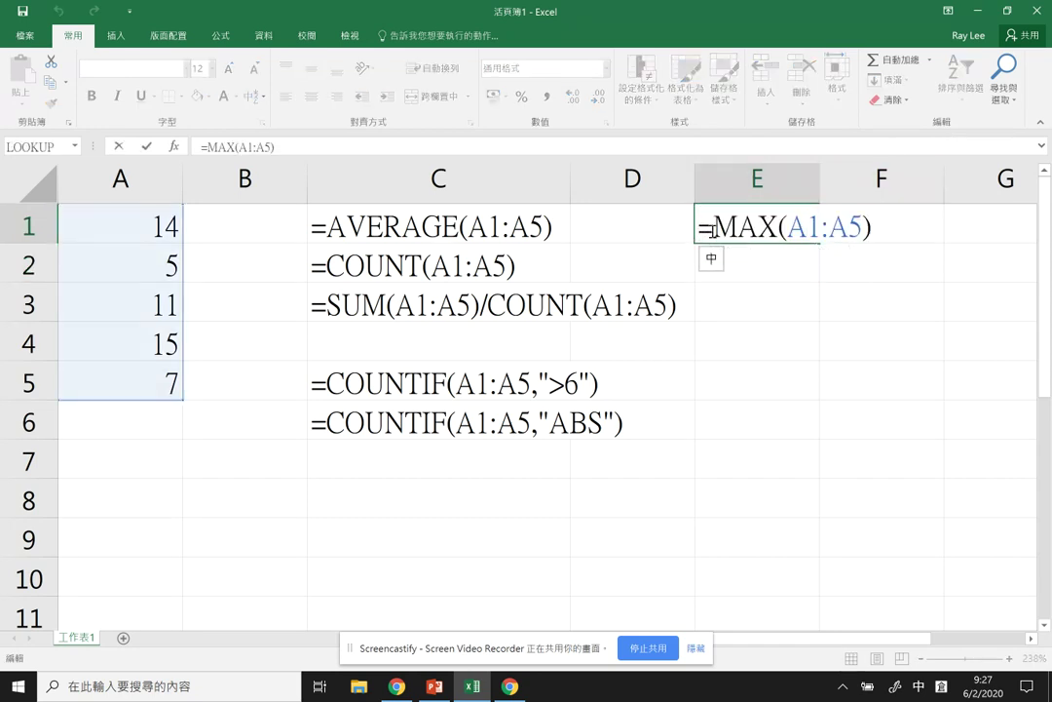
key(Return)
- Enter the formula =MIN(A1:A5) in cell E2 and turn it into plain text with a leading apostrophe
text(=)
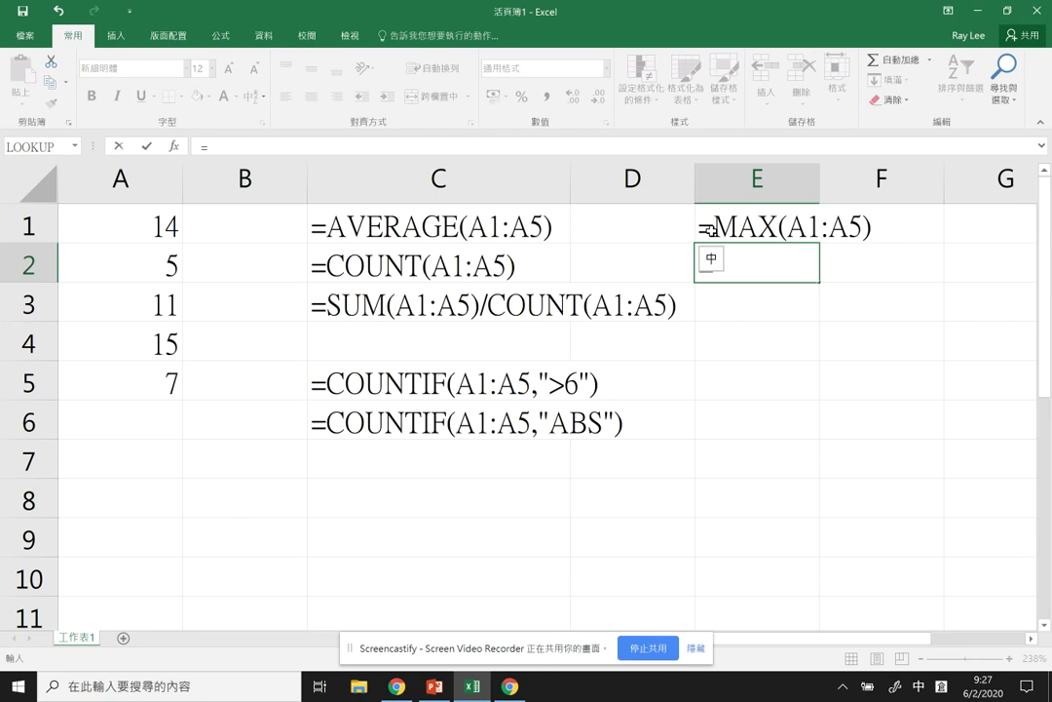
text(MIN(A1:A)
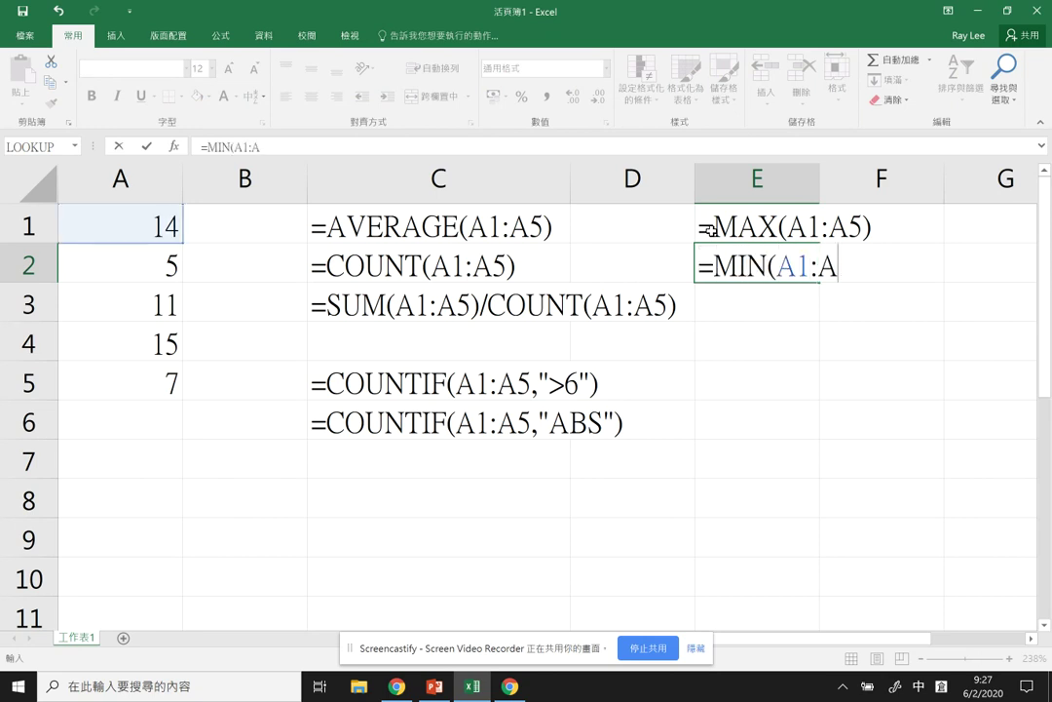
text(5))
key(Return)
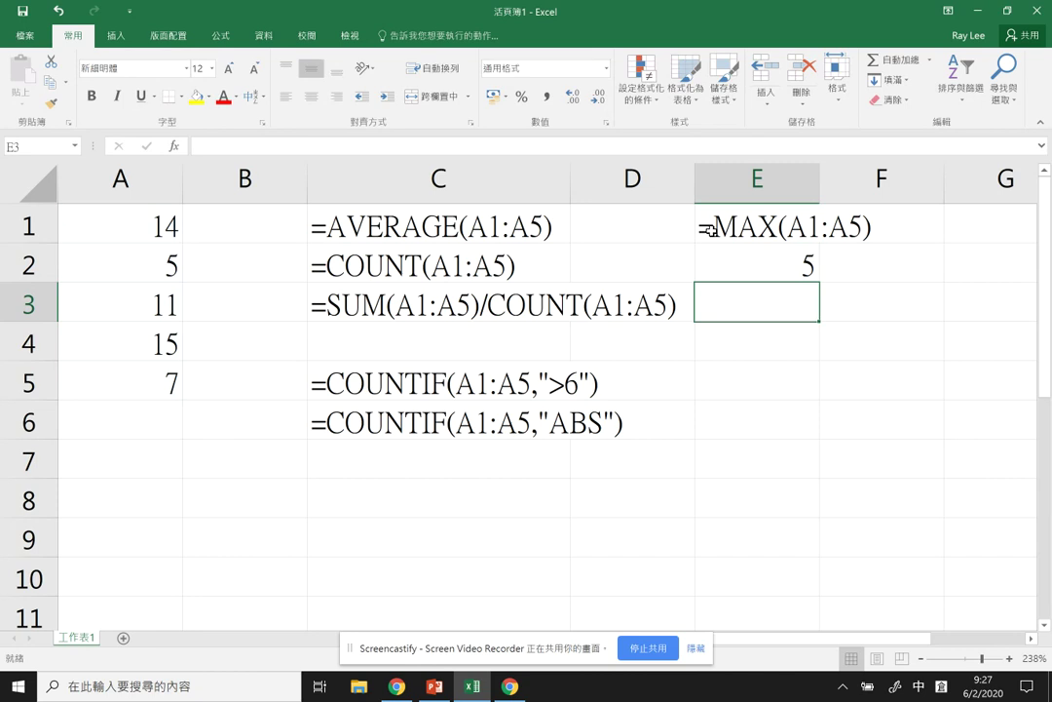
double_click(761, 266)
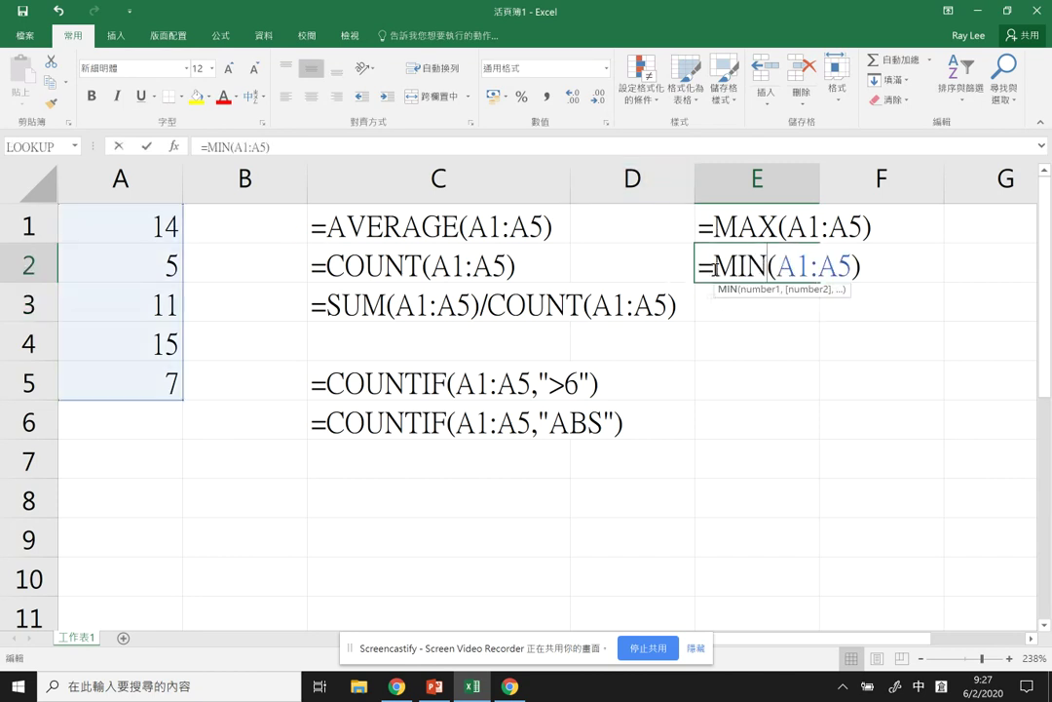
click(700, 266)
text(')
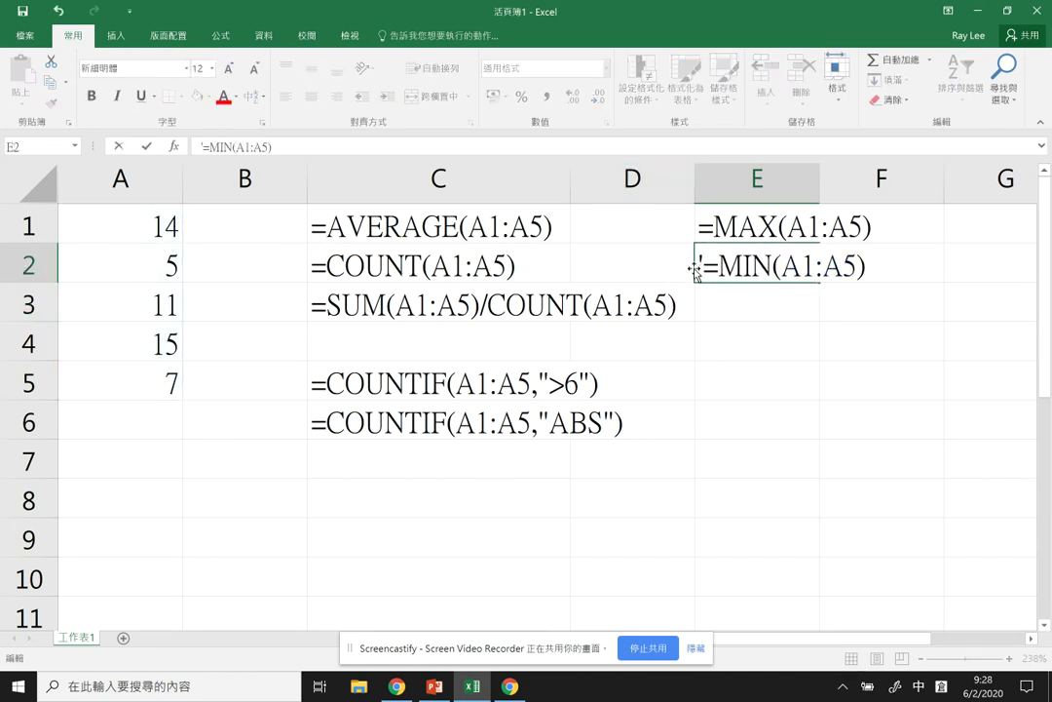
key(Return)
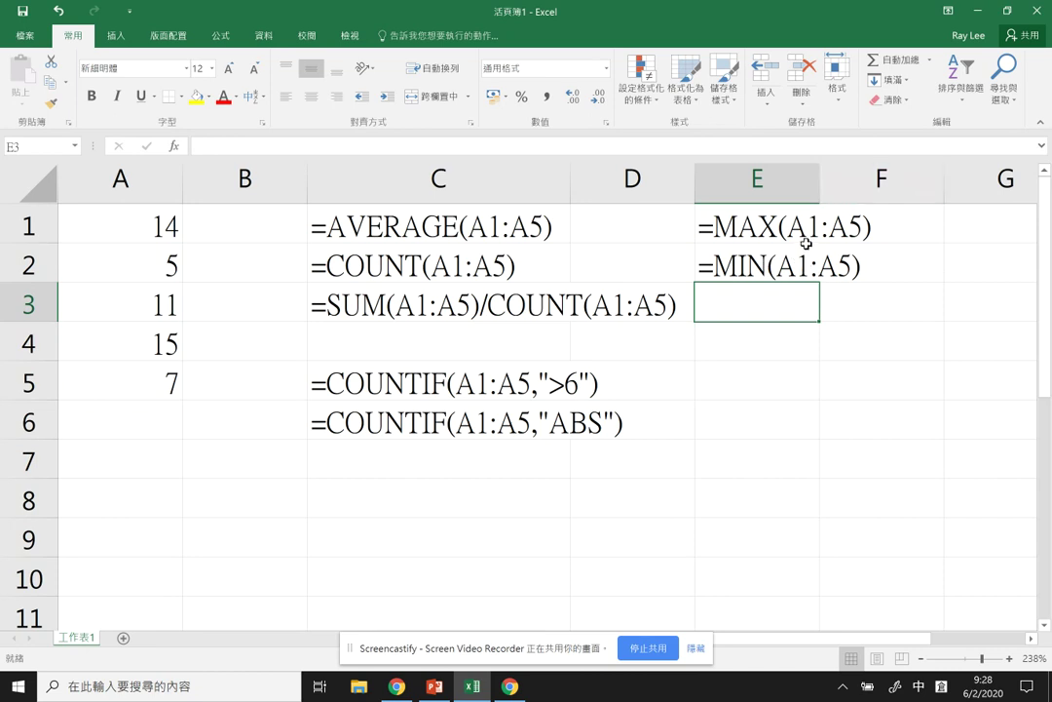
- Enter the letter A in cell A3 to test MAX with a text value in the range
click(151, 299)
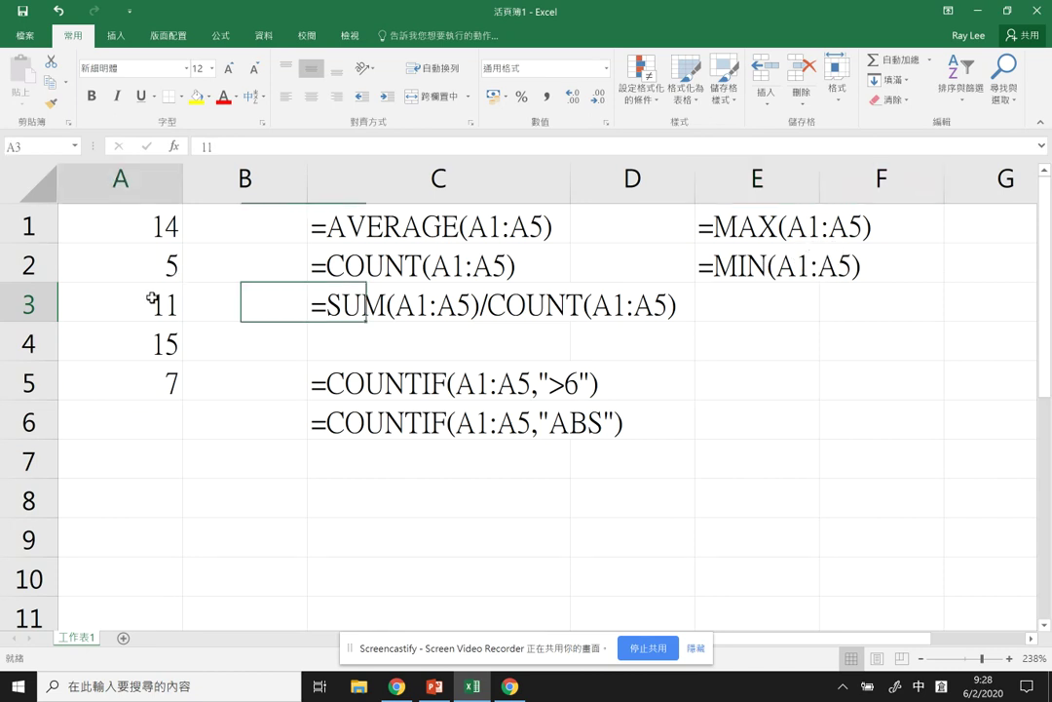
text(A)
key(Return)
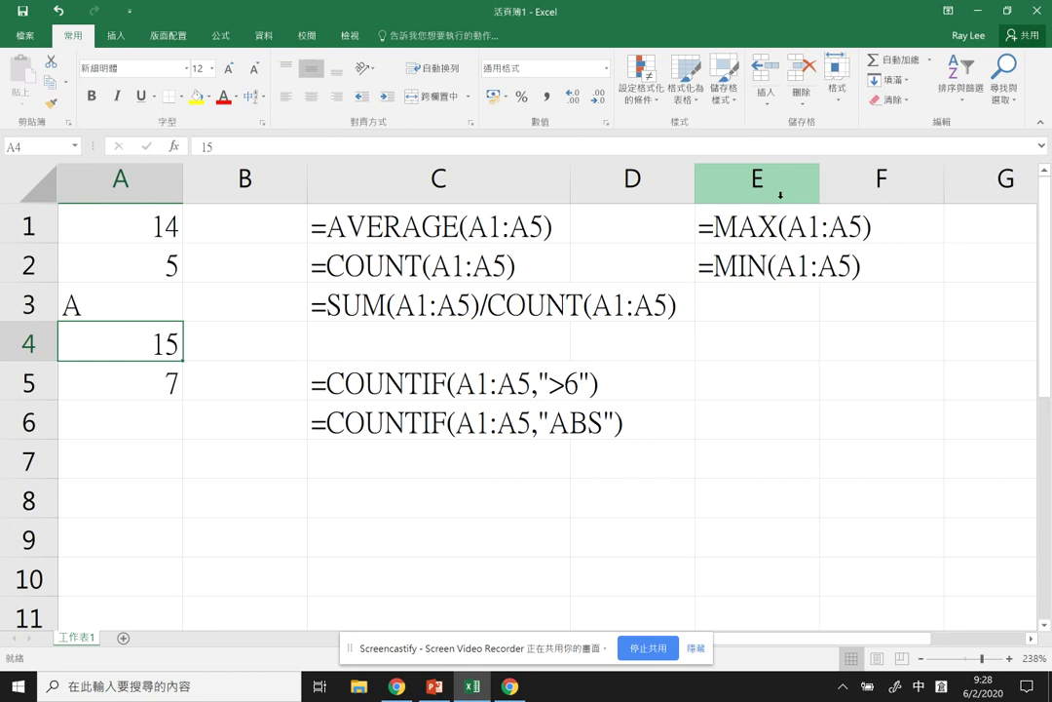
- Remove the apostrophe in cell E1 so the MAX formula calculates, and restore it as plain text
click(742, 218)
double_click(742, 218)
click(692, 227)
key(BackSpace)
key(Return)
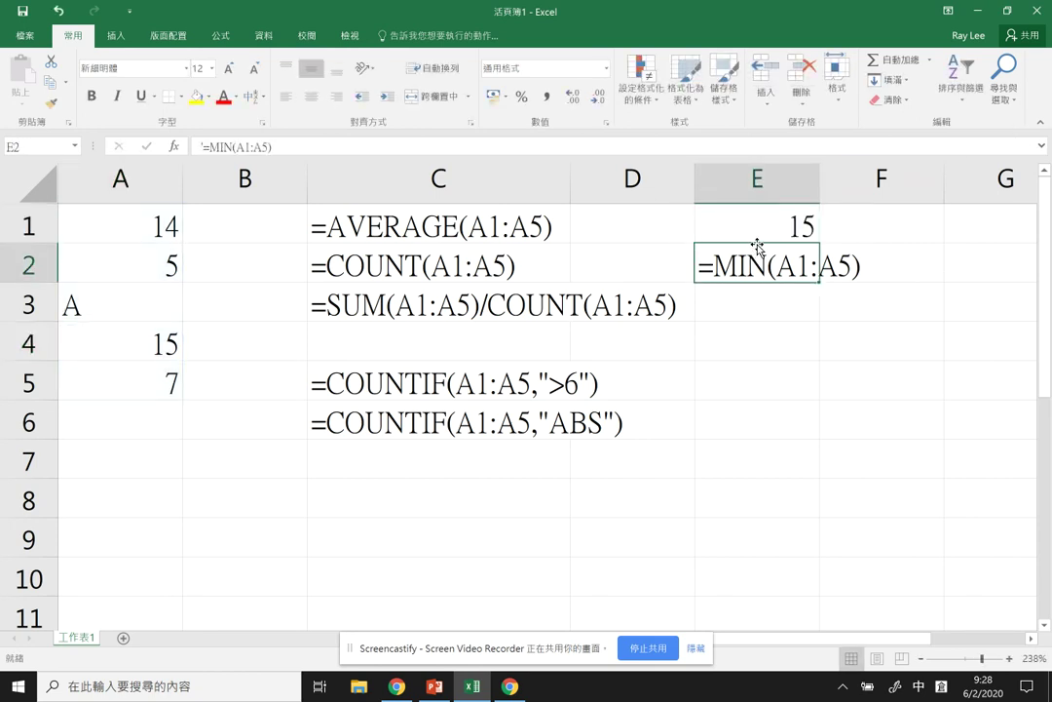
double_click(742, 221)
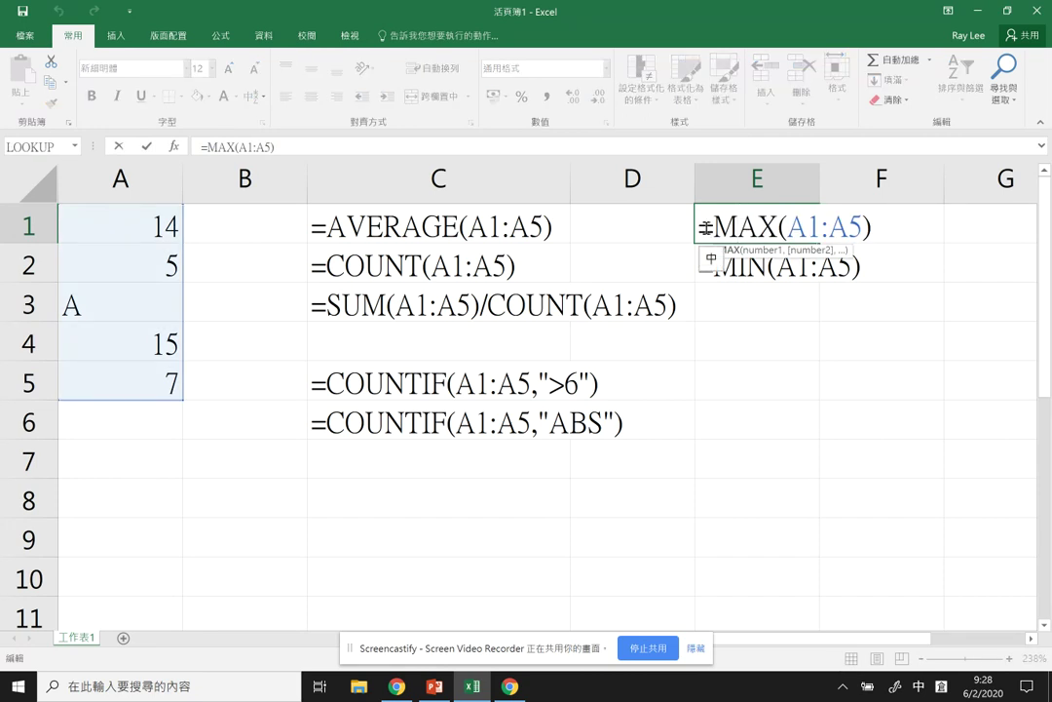
key(Escape)
key(Down)
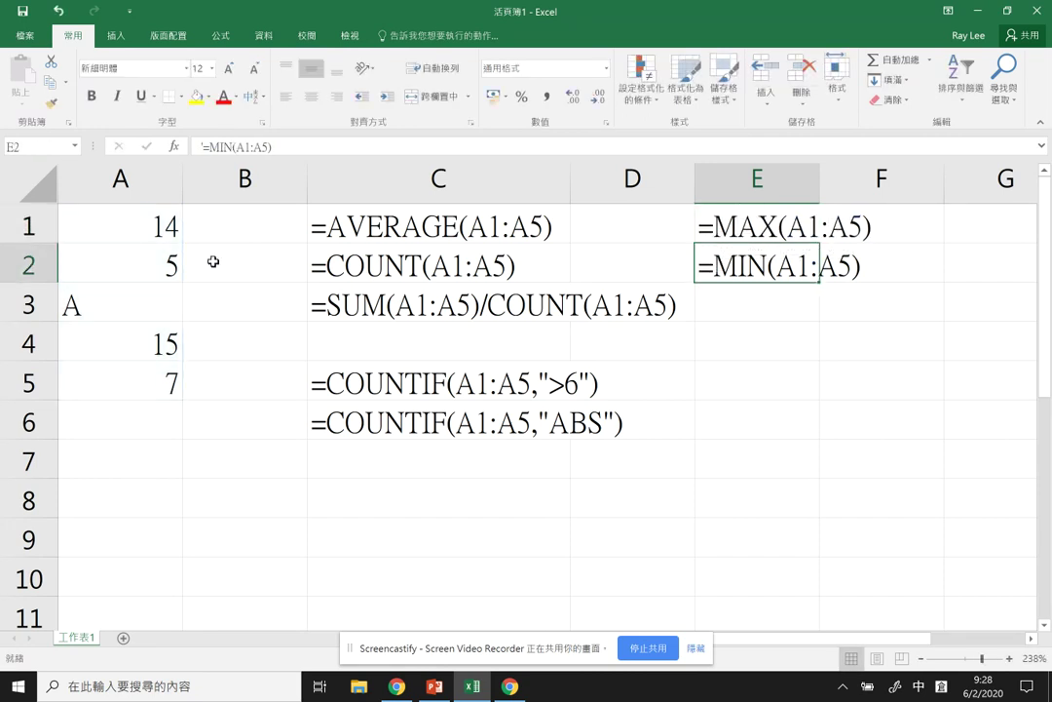
- Set cell A3 to 13
click(151, 306)
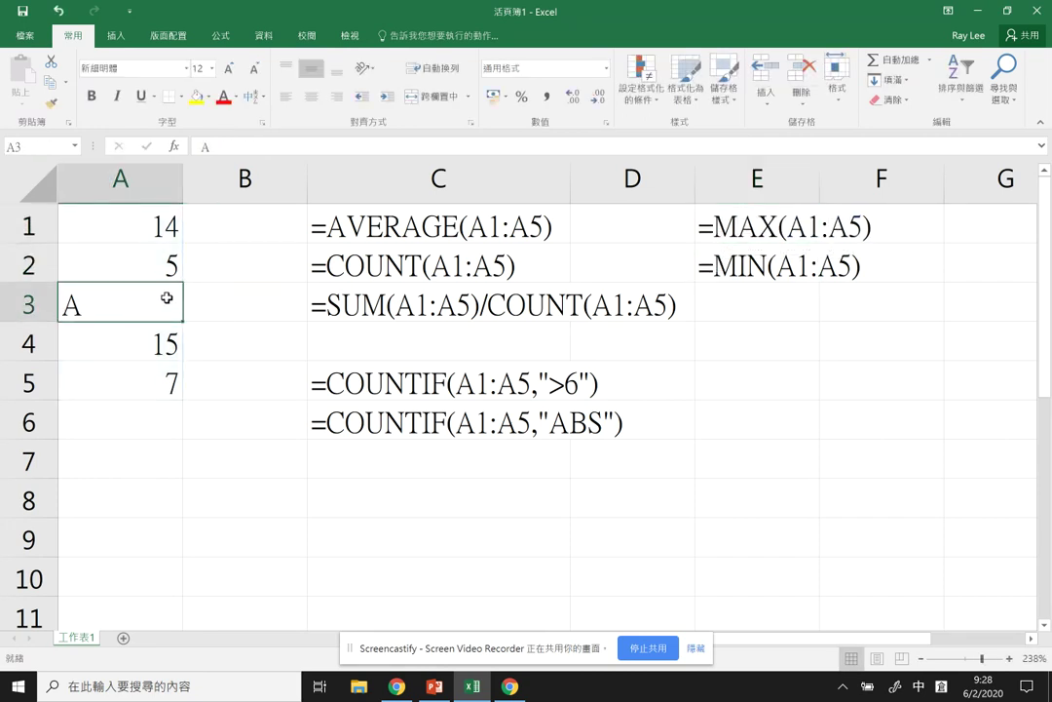
text(13)
key(Return)
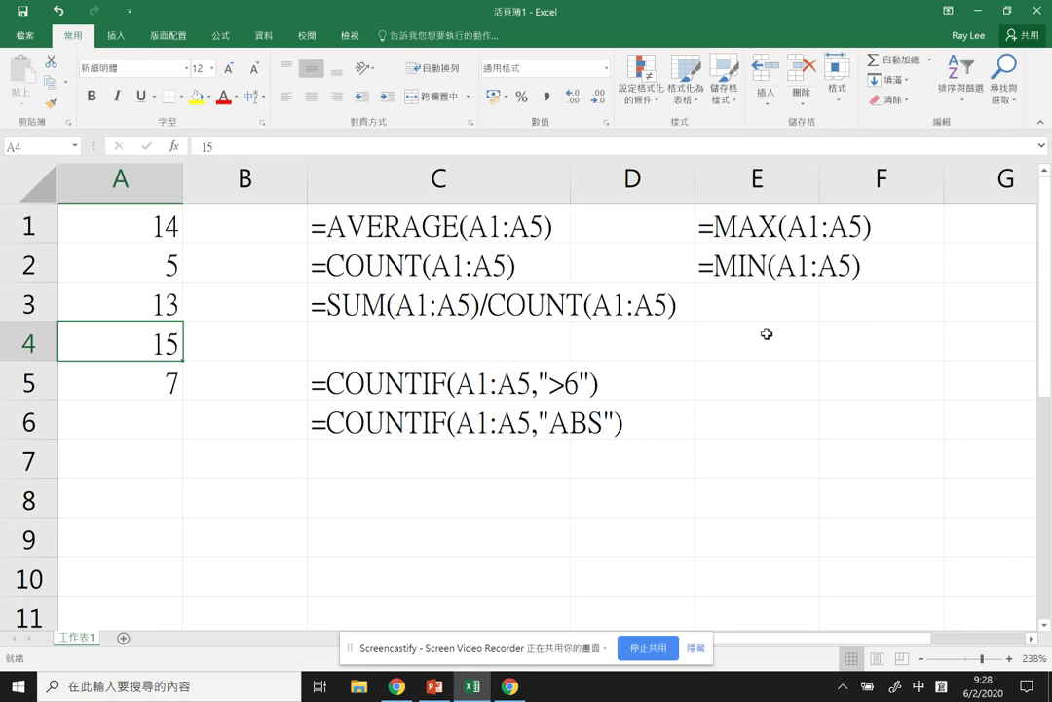
click(766, 334)
text(=中日口)
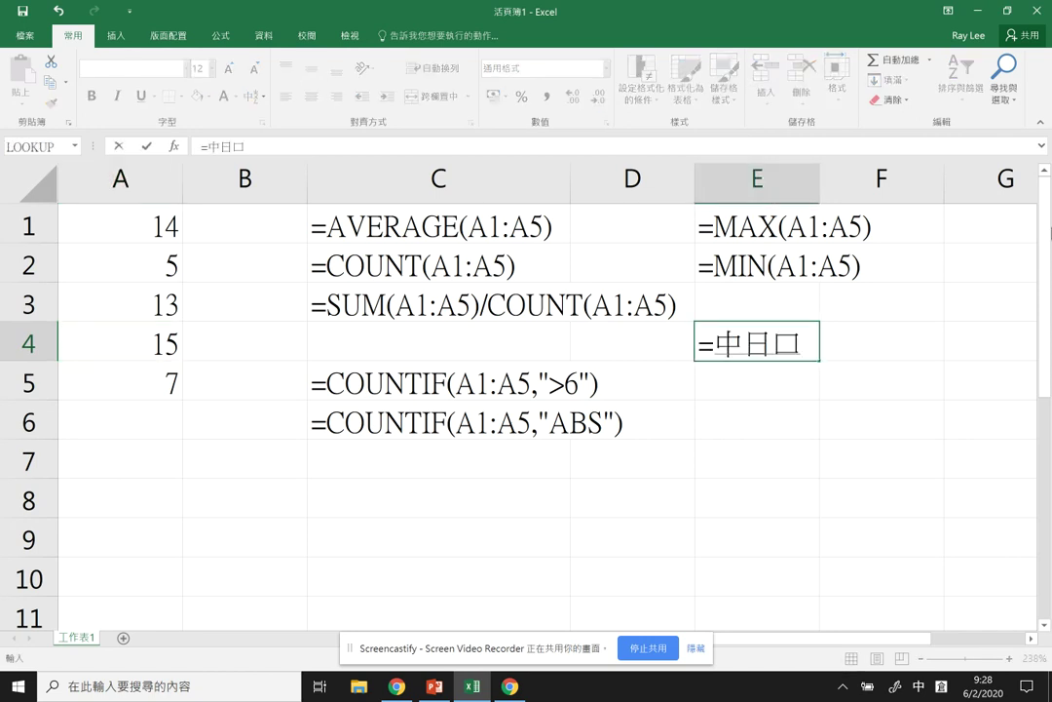
key(Escape)
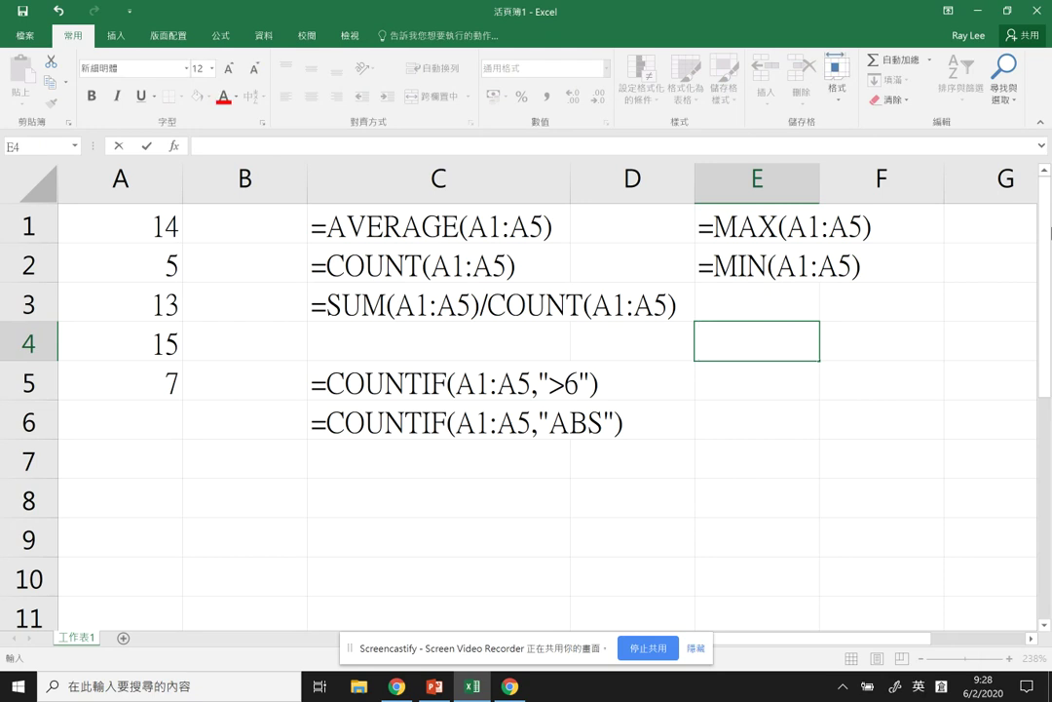
- Enter the formula =LARGE(A1:A5,2) in cell E4
text(=large()
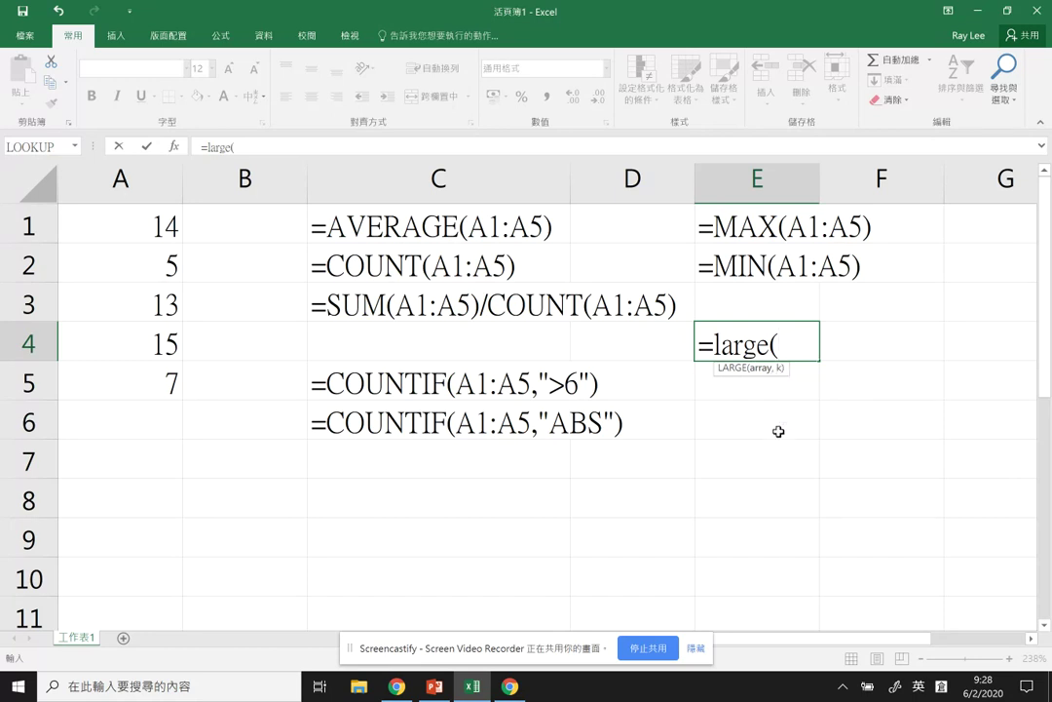
text(A1,A2)
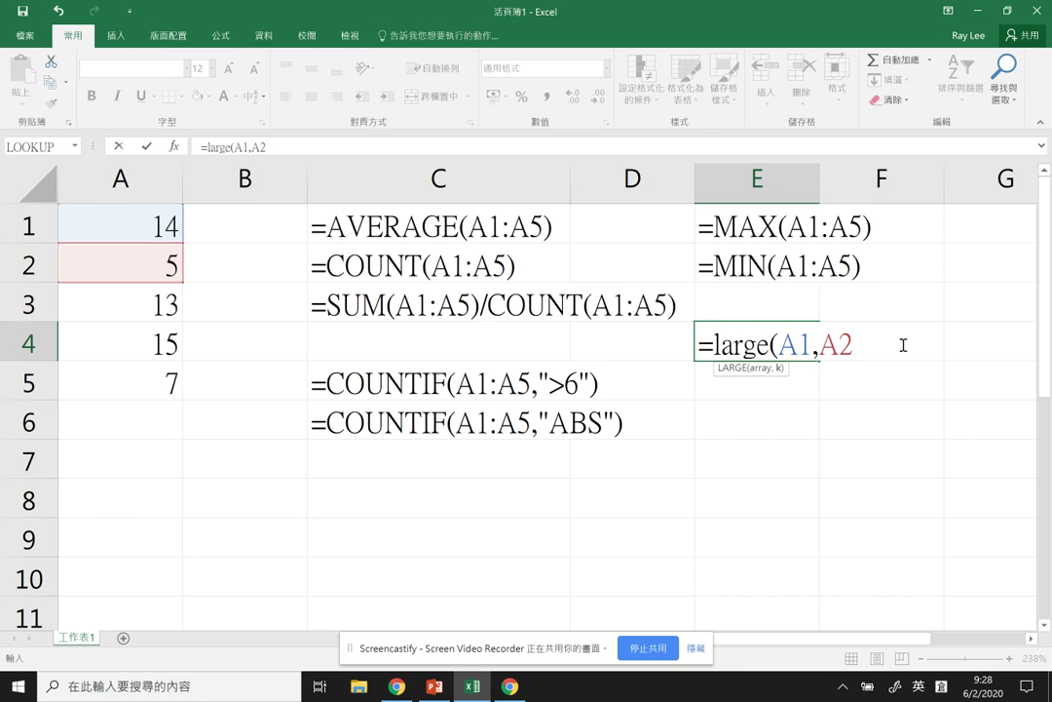
key(BackSpace)
key(BackSpace)
key(BackSpace)
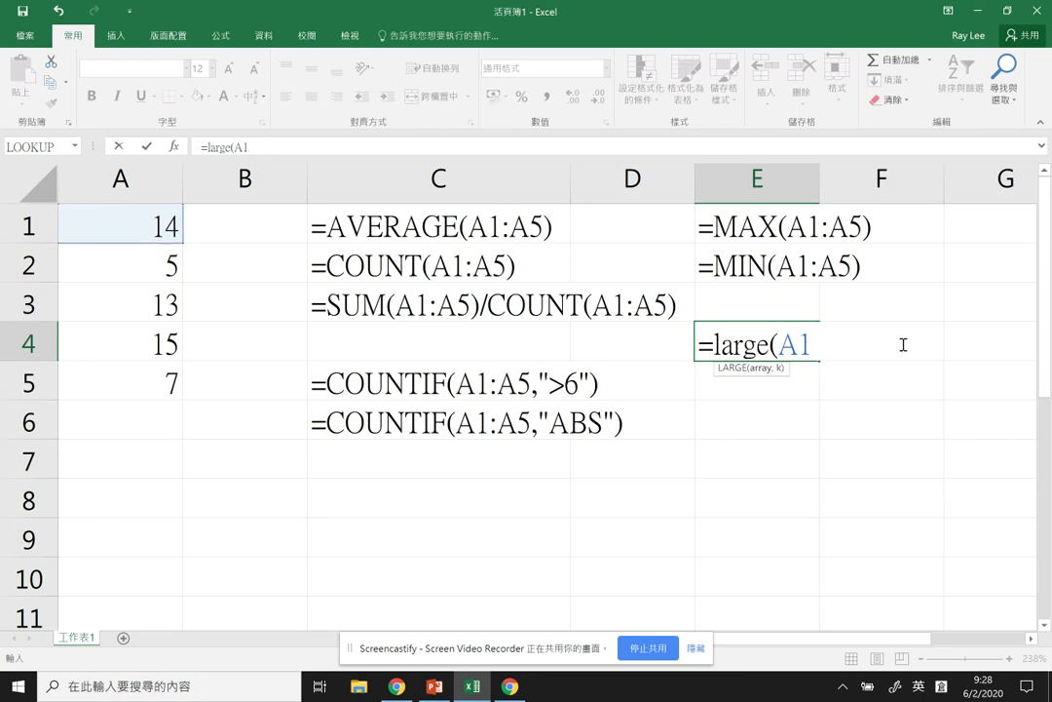
text(:%)
key(BackSpace)
text(A1)
key(BackSpace)
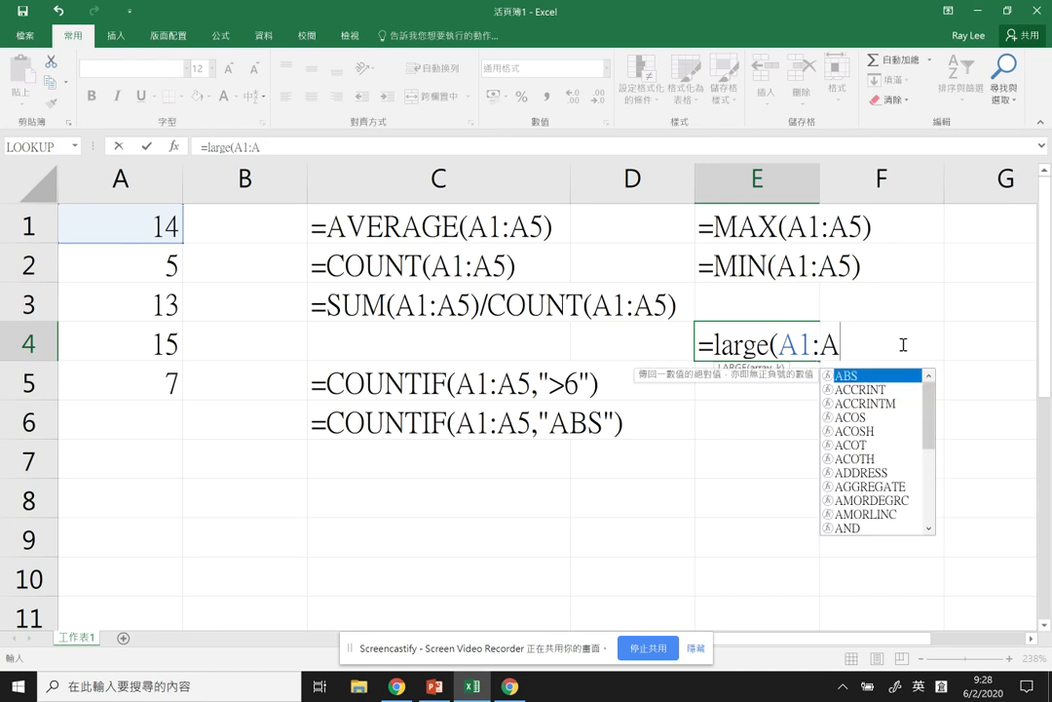
text(5,)
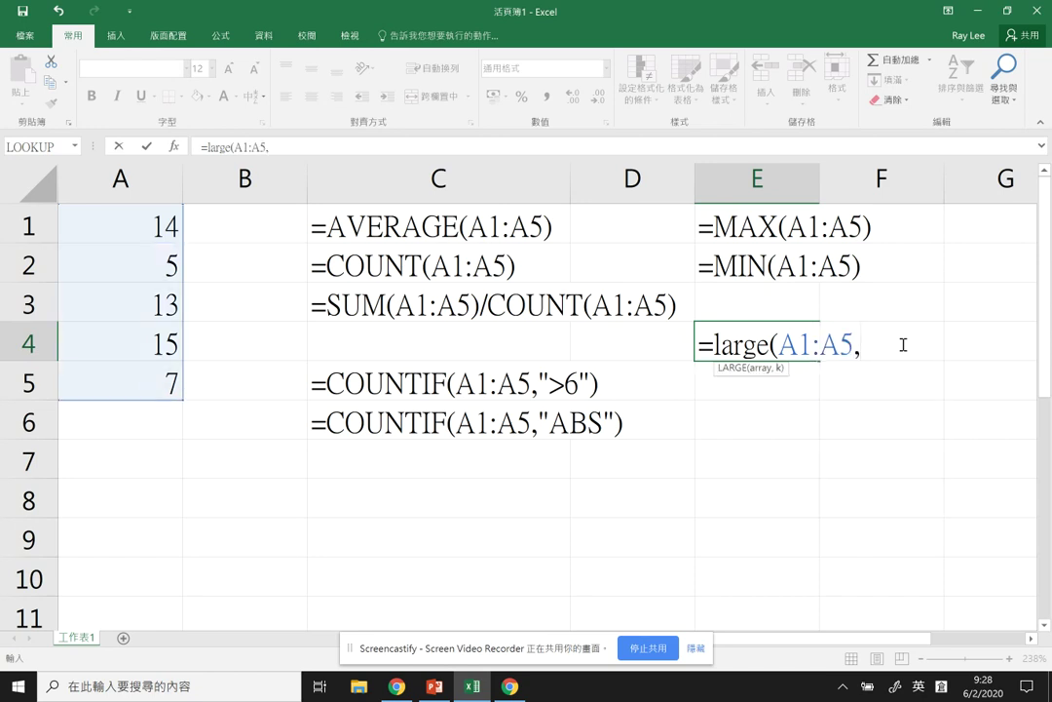
text(2))
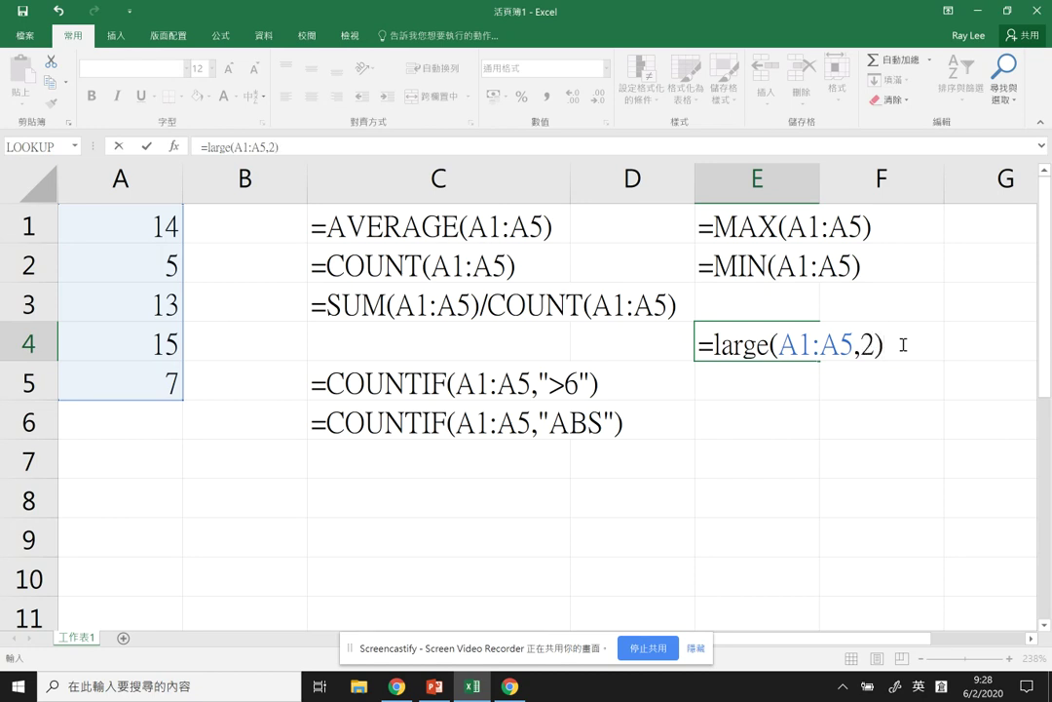
key(Return)
- Enter the formula =LARGE(A1:A5,1) in cell E5
text(=)
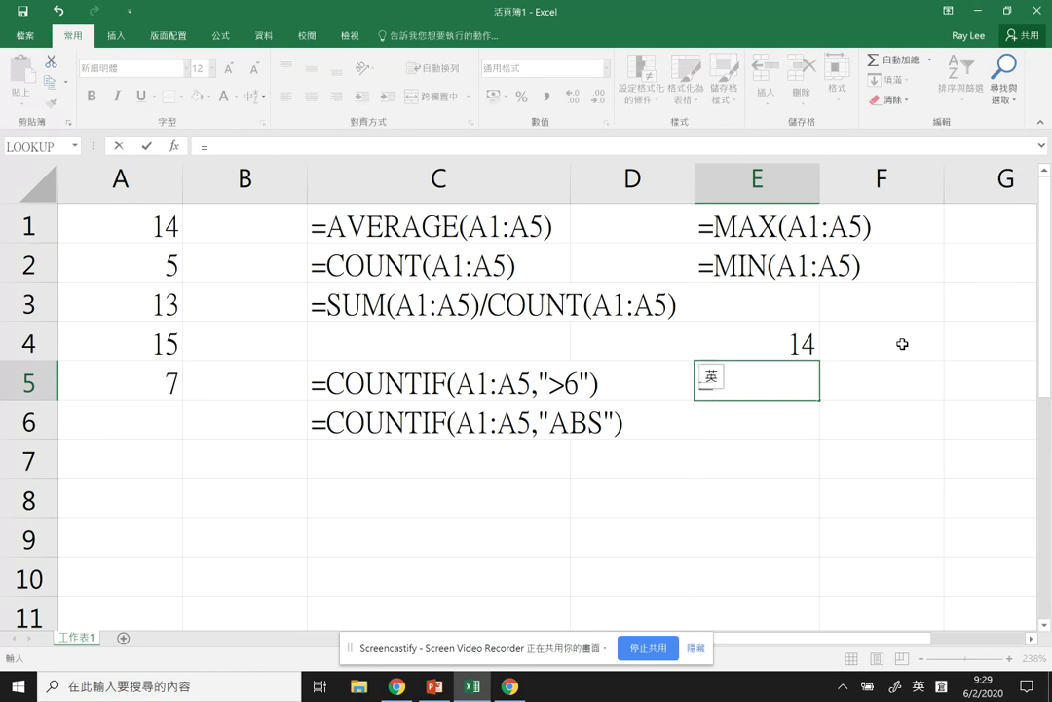
text(LARGE()
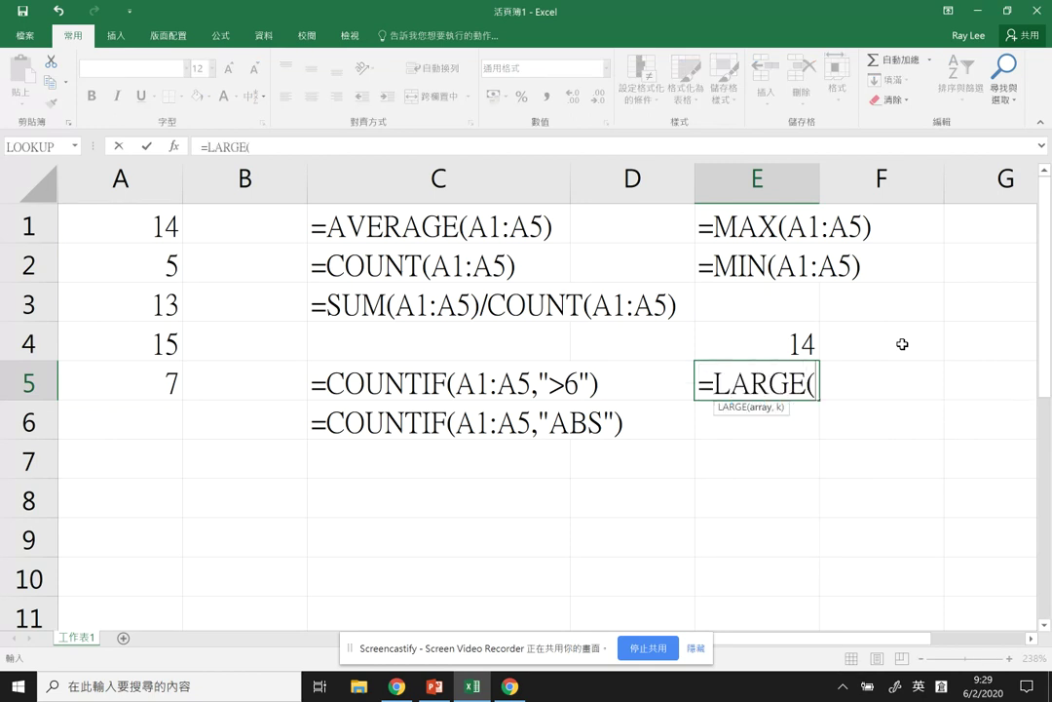
drag(133, 216, 151, 382)
text(,1)
key(Return)
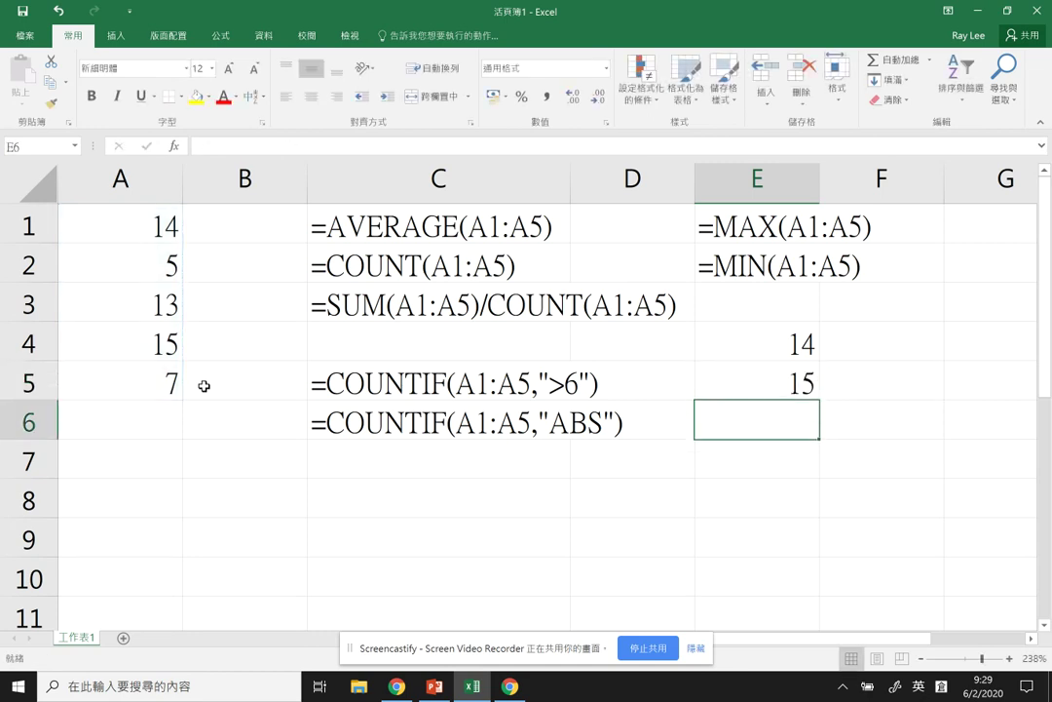
- Turn the LARGE formula in cell E4 into plain text with a leading apostrophe
double_click(769, 341)
key(Home)
text(')
key(Return)
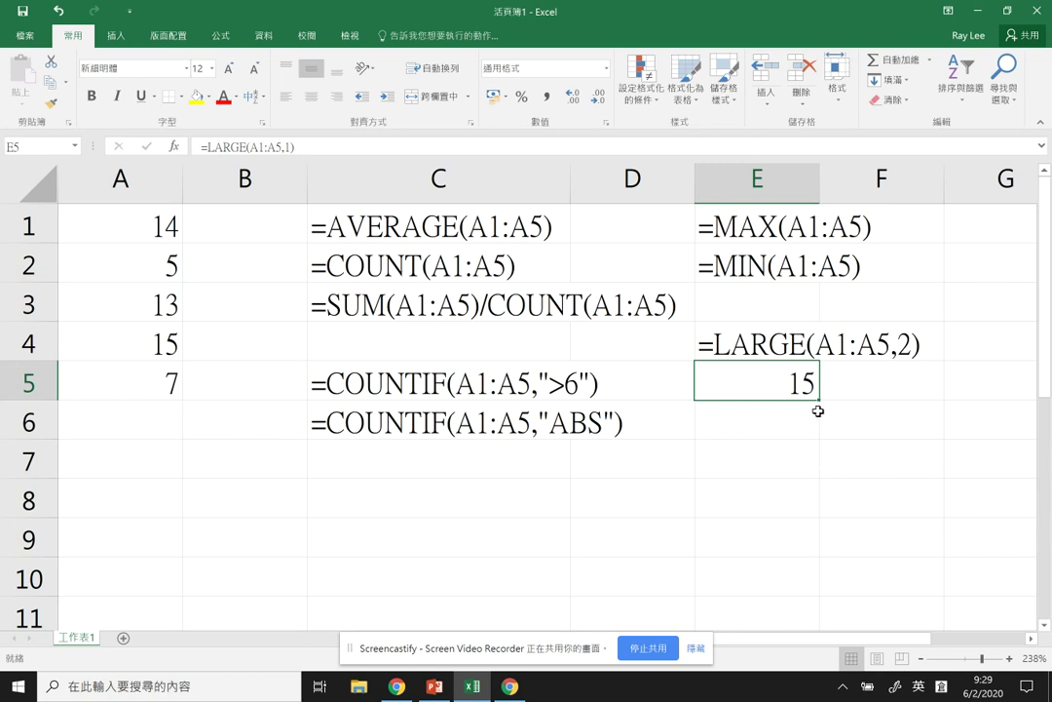
- Enter the value 14 in cell G4 and return to cell A5 to bring the data column back into view
click(1000, 336)
text(14)
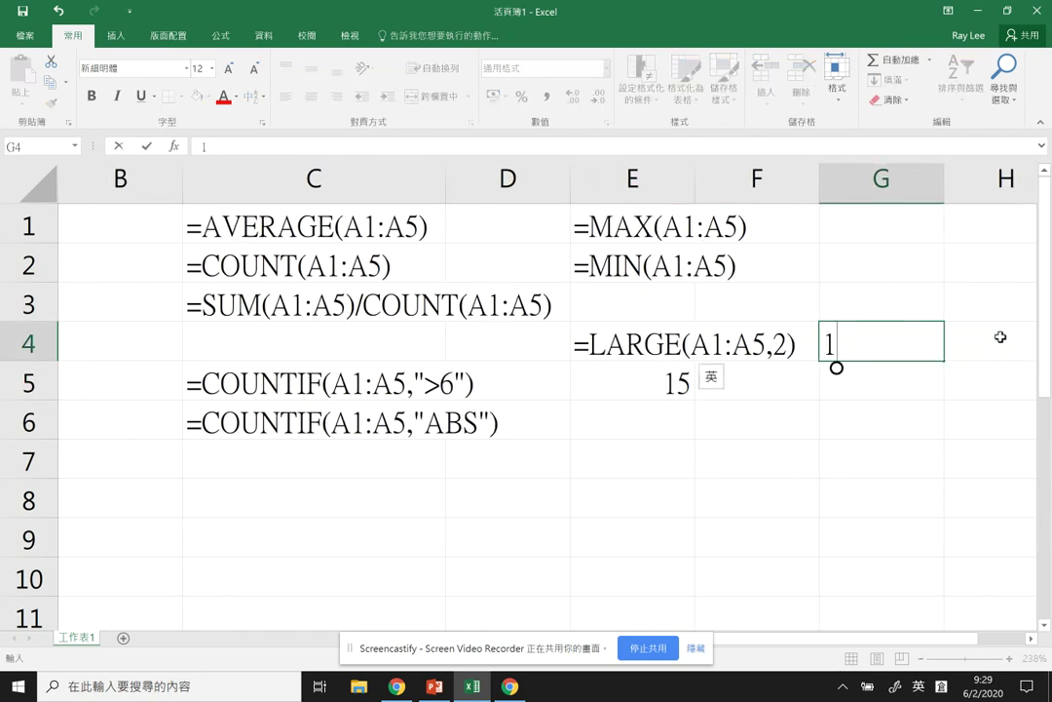
key(Return)
key(Left)
key(Left)
key(Left)
key(Left)
key(Left)
key(Left)
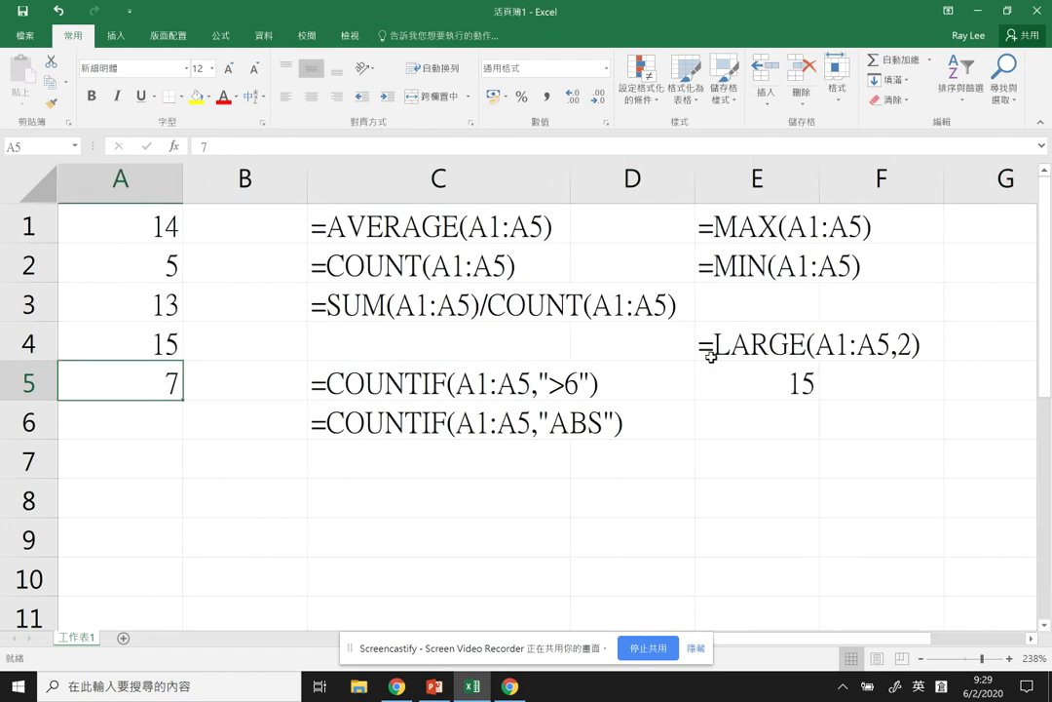
- Enter the value 14 in cell F3 above the first LARGE formula
click(837, 313)
text(14)
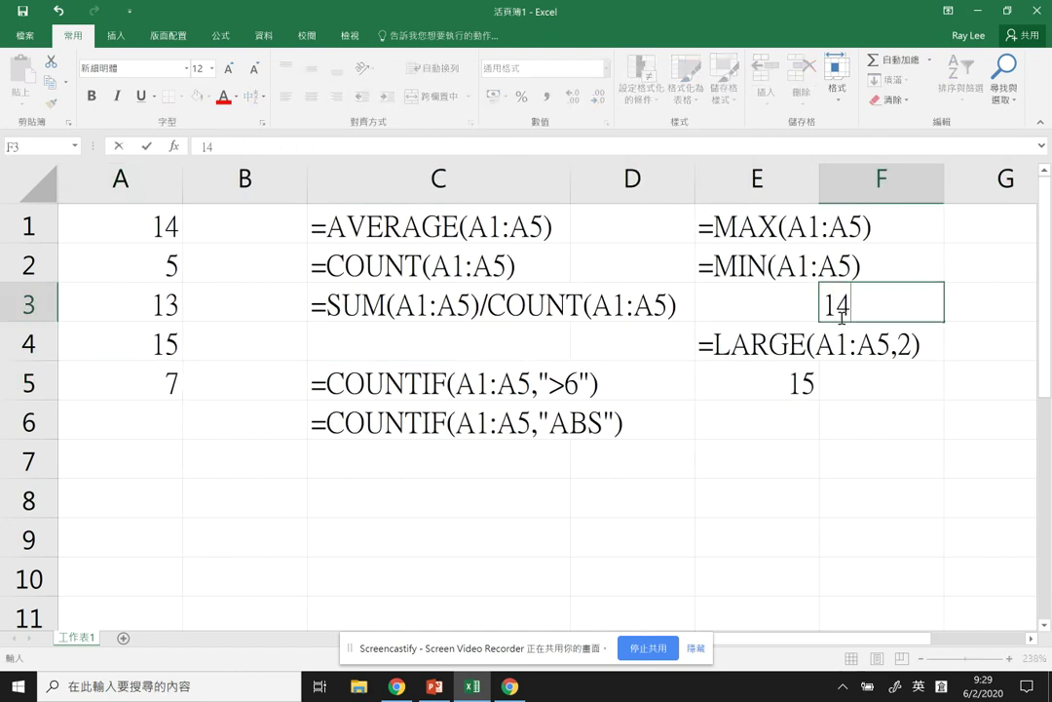
key(Return)
- Turn the LARGE formula in cell E5 into plain text with a leading apostrophe, and clear cell F3
click(771, 381)
double_click(712, 383)
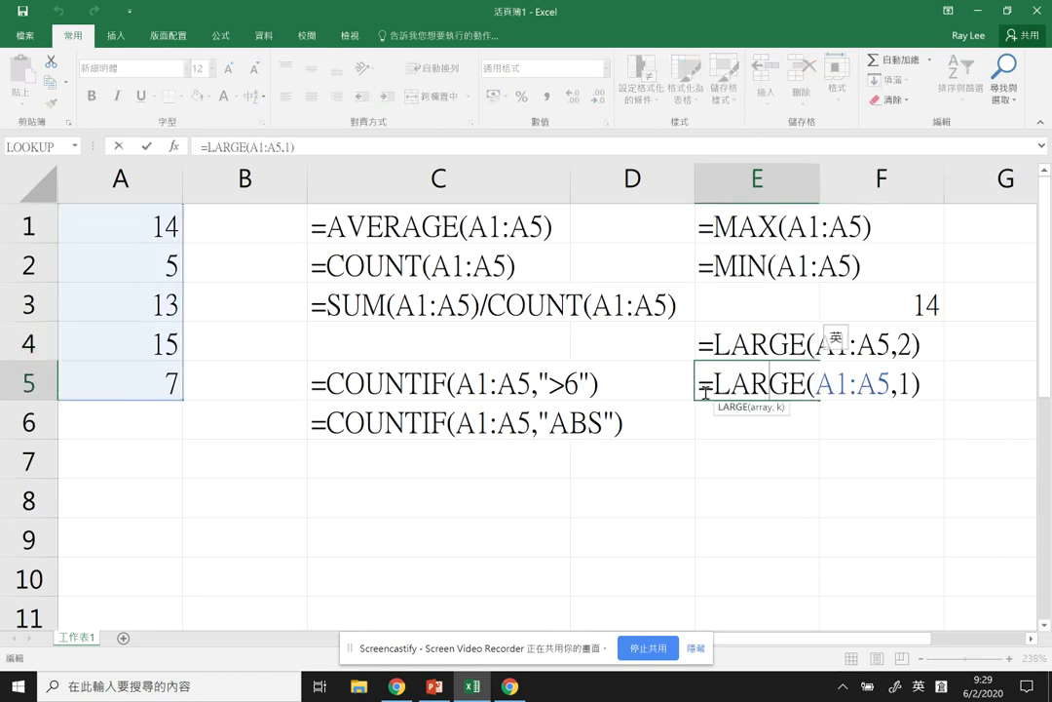
key(Return)
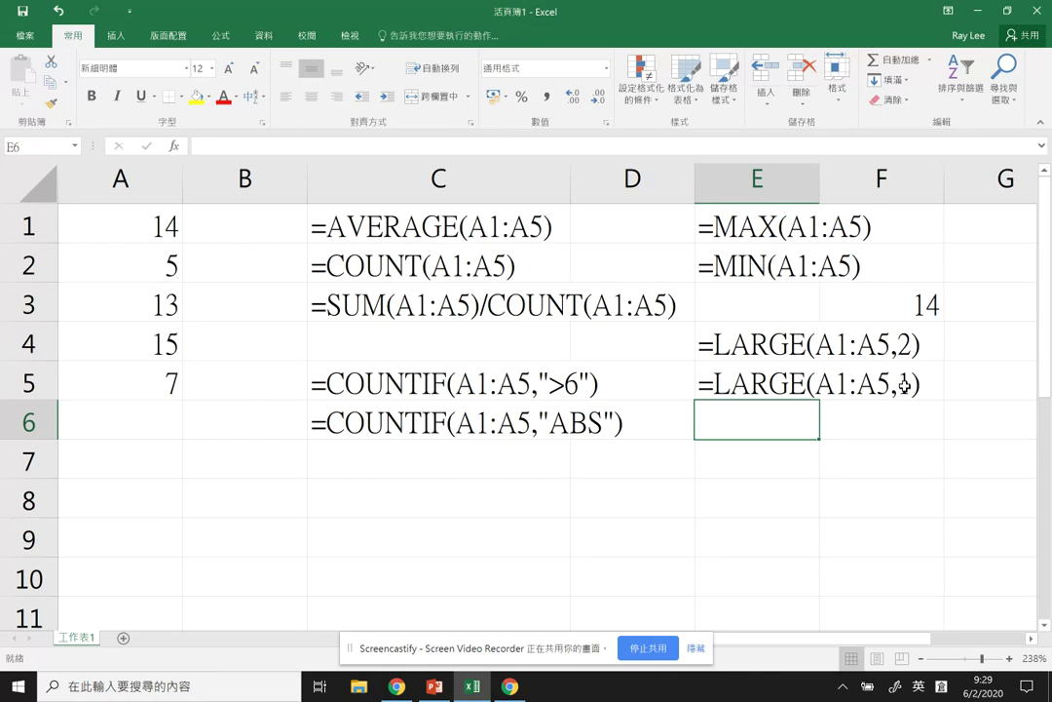
click(916, 307)
key(Delete)
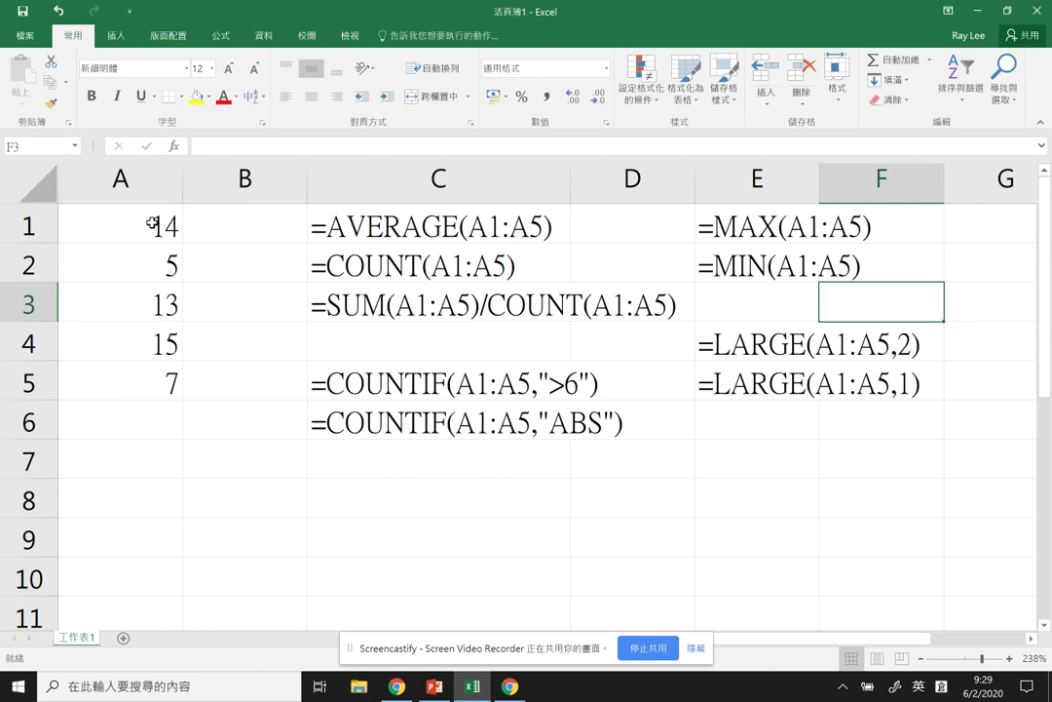
- Enter the formula =SMALL(A1:A5,1) in cell E6 and turn it into plain text with a leading apostrophe
click(741, 429)
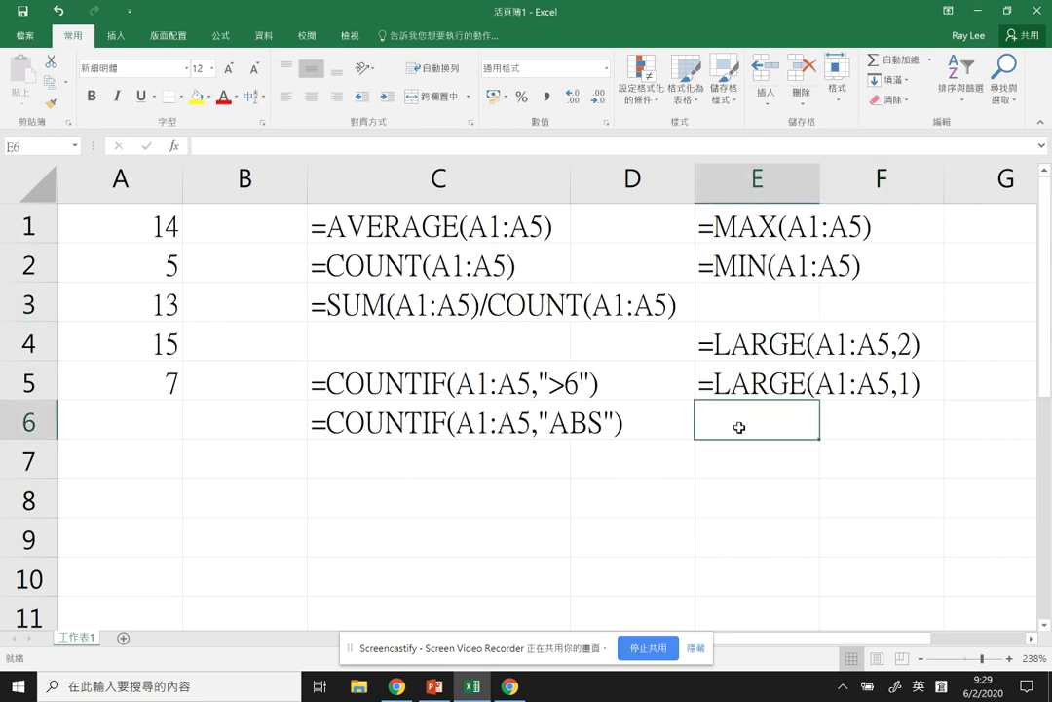
text(=SMALL)
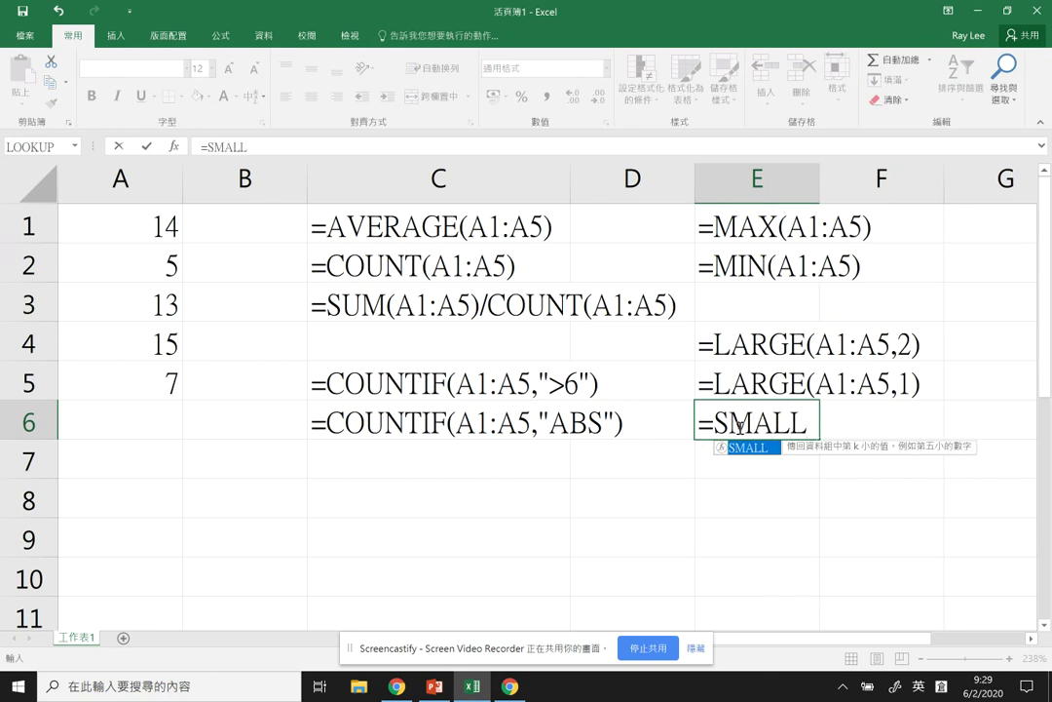
text(()
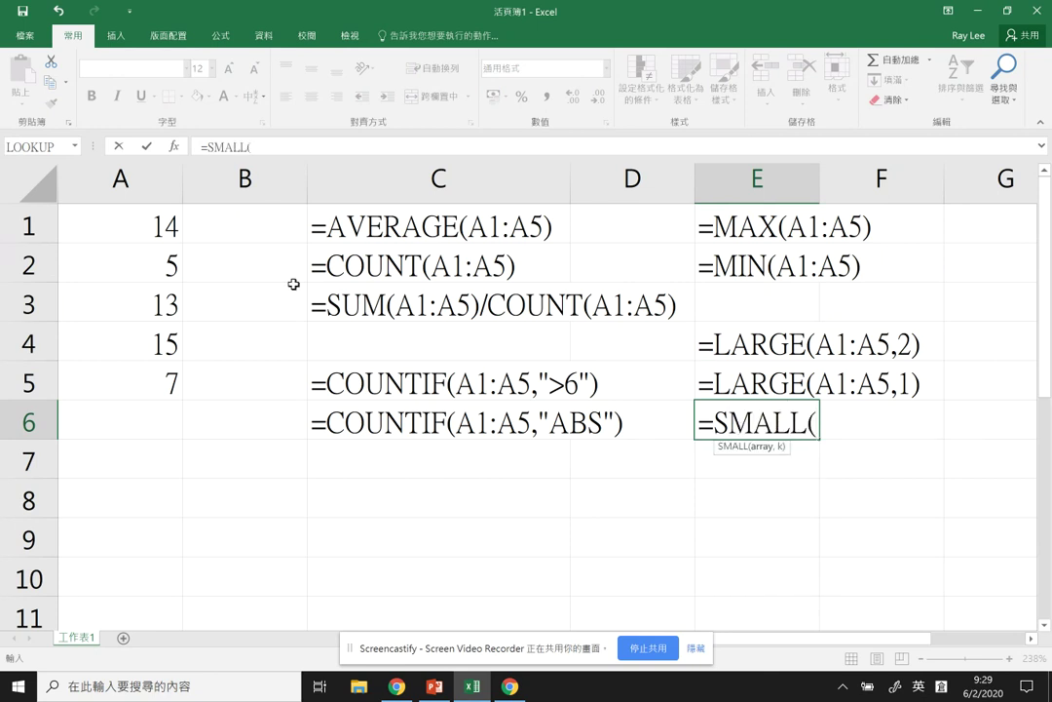
drag(162, 224, 169, 367)
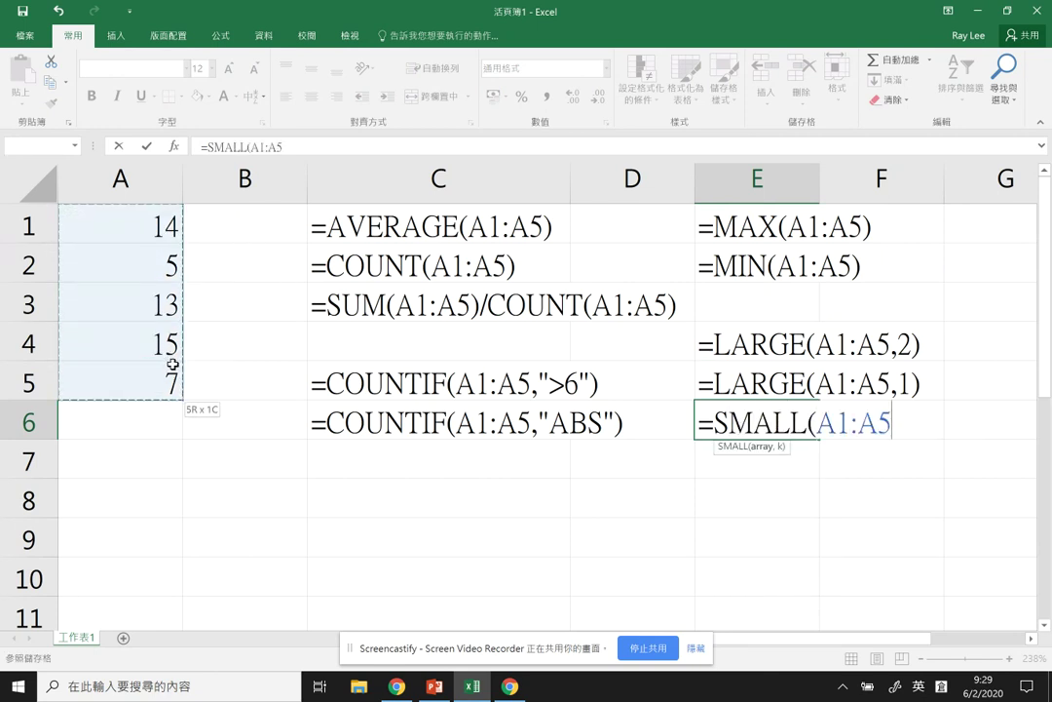
text(,1)
key(Return)
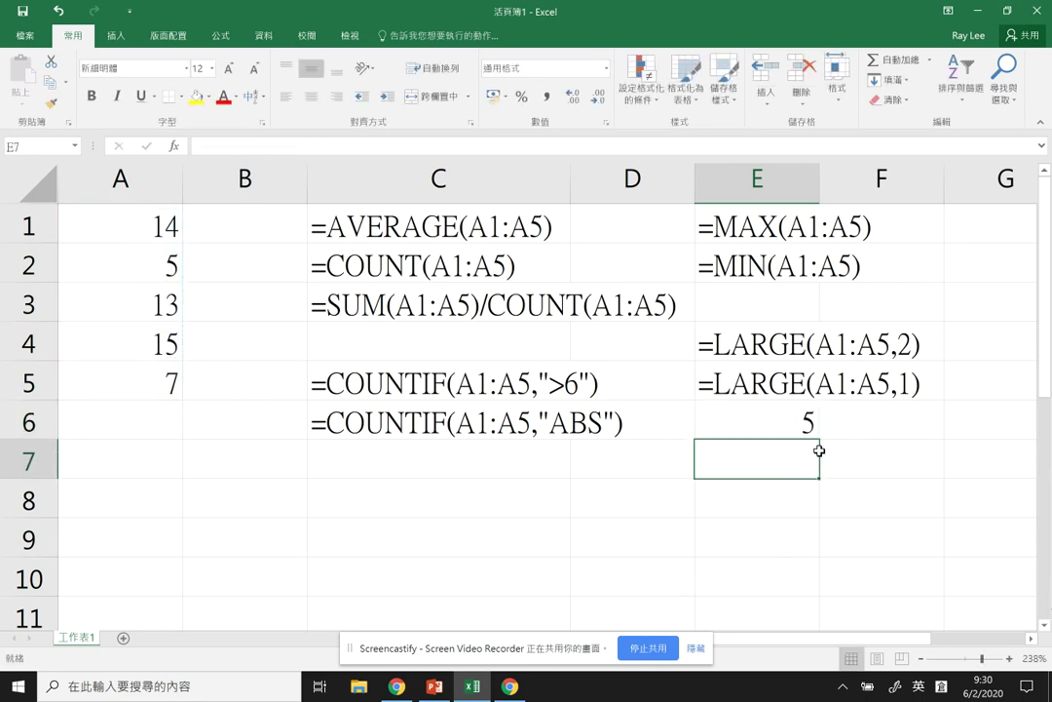
double_click(771, 423)
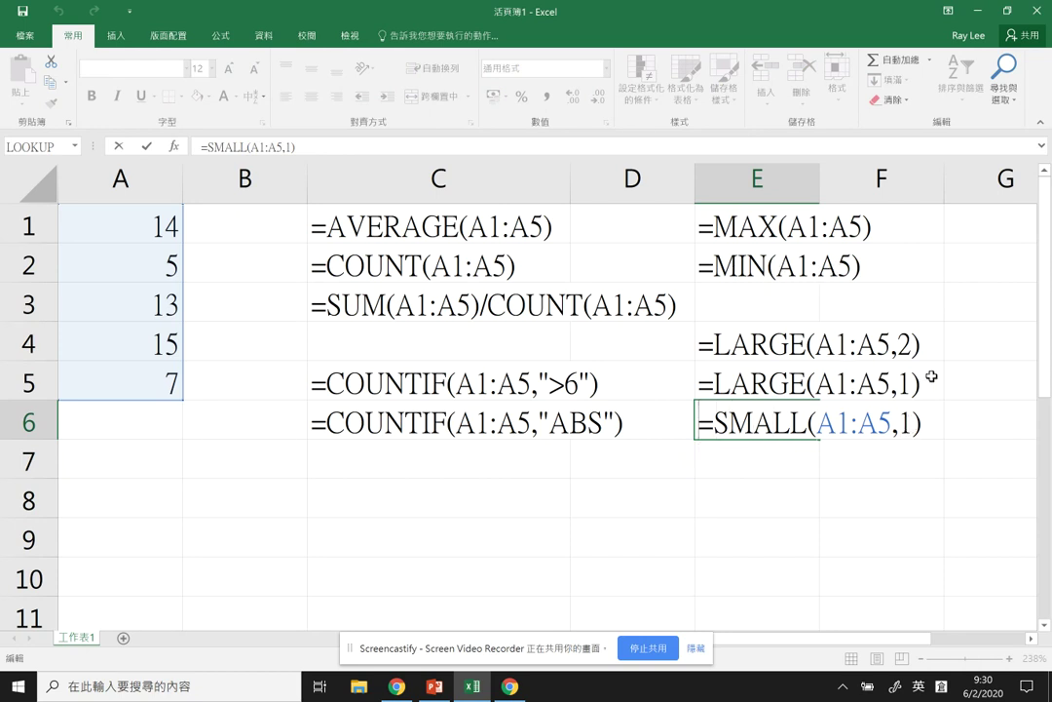
key(Return)
- Enter the formula =SMALL(A1:A5,4) in cell E7 and turn it into plain text with a leading apostrophe
text(=SMALL)
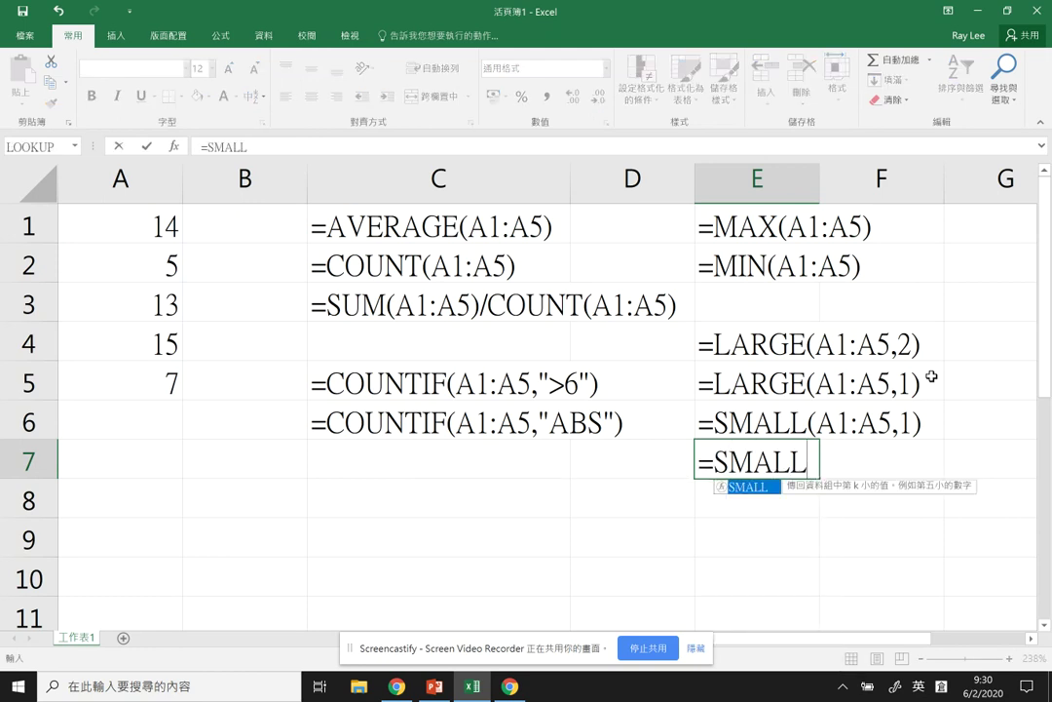
text((A1:)
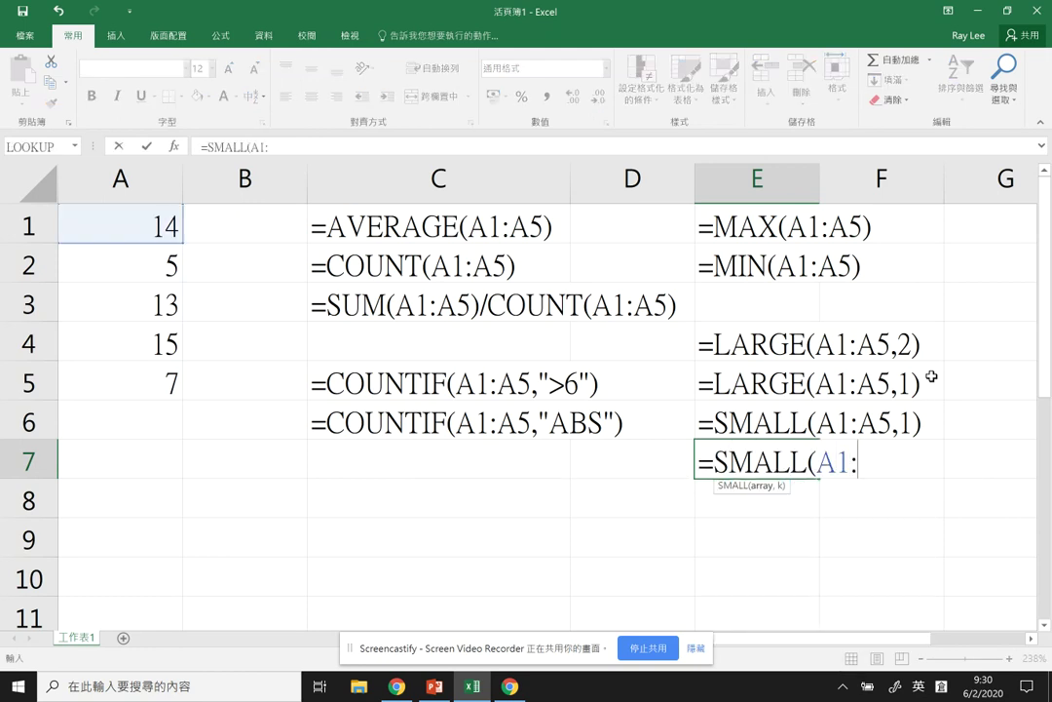
text(A5,)
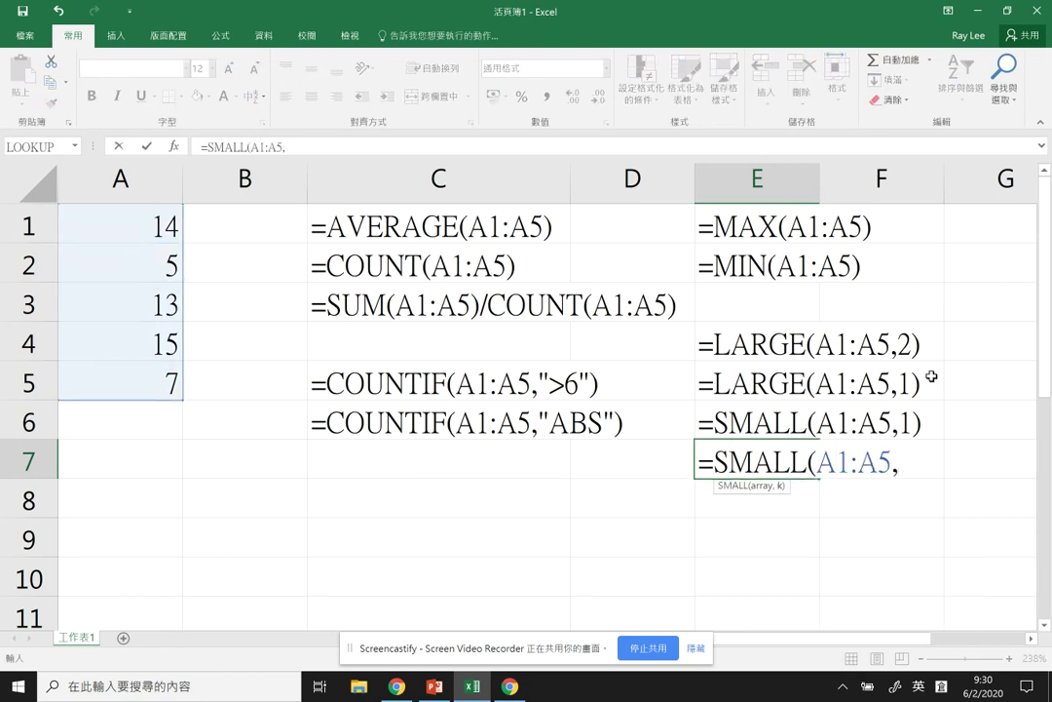
text(4)
key(Return)
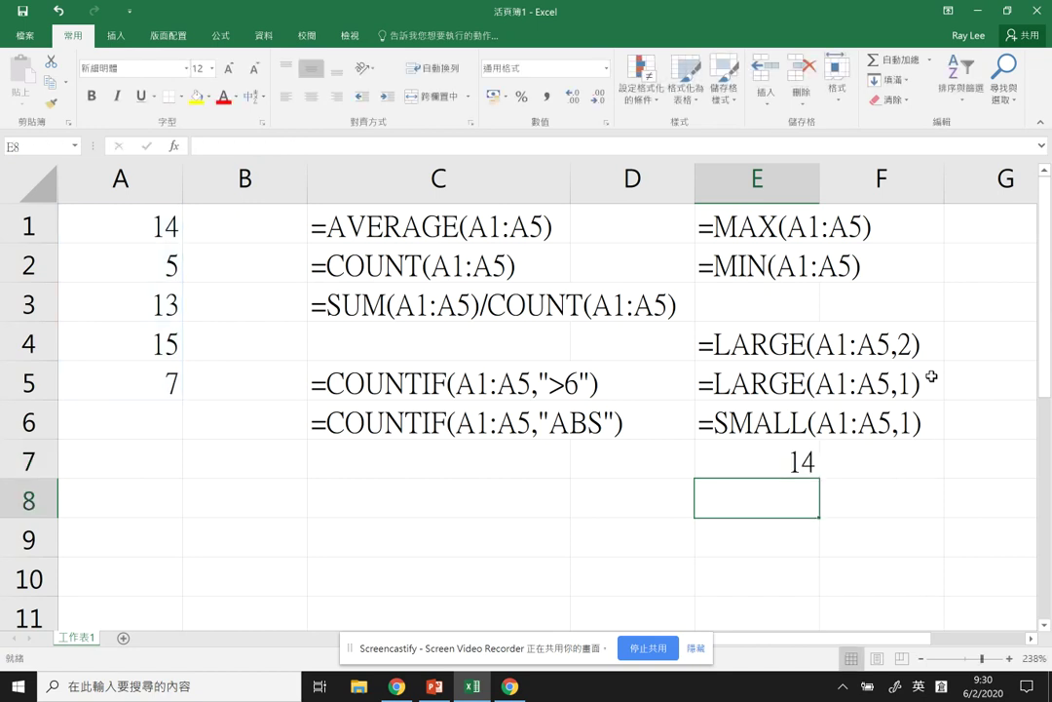
double_click(770, 453)
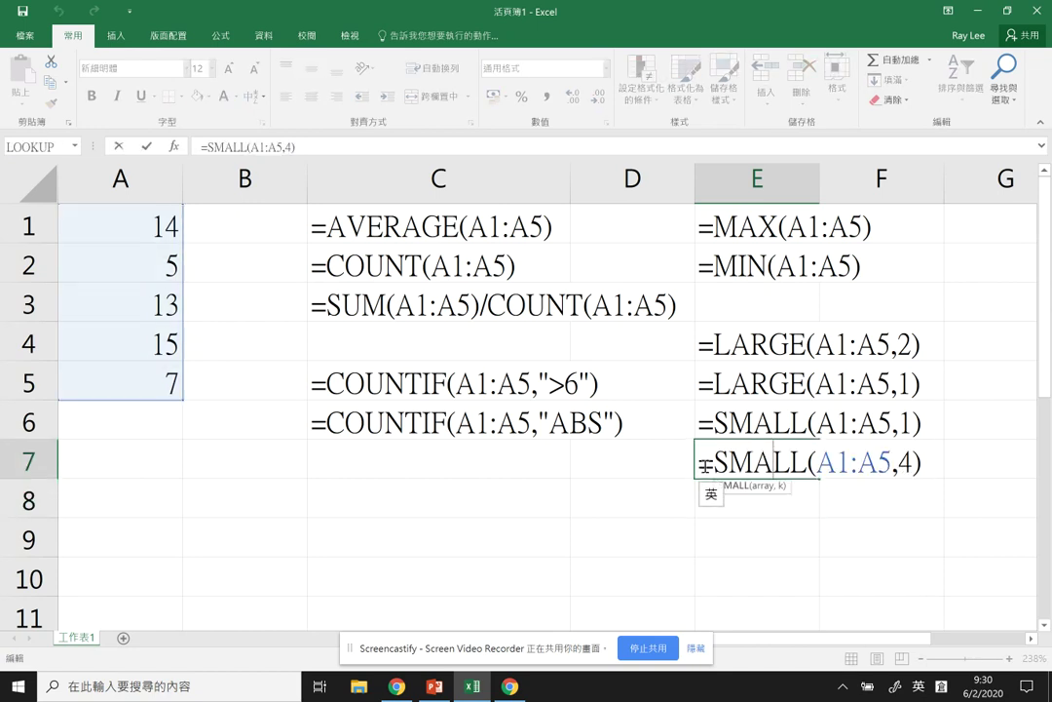
key(Escape)
key(Down)
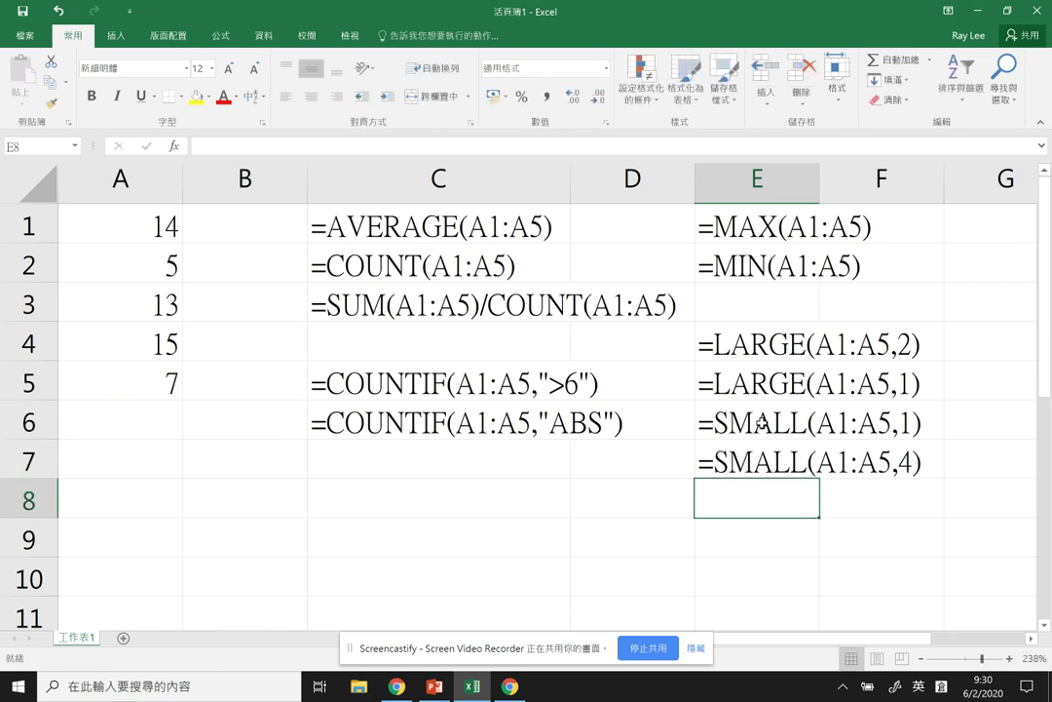